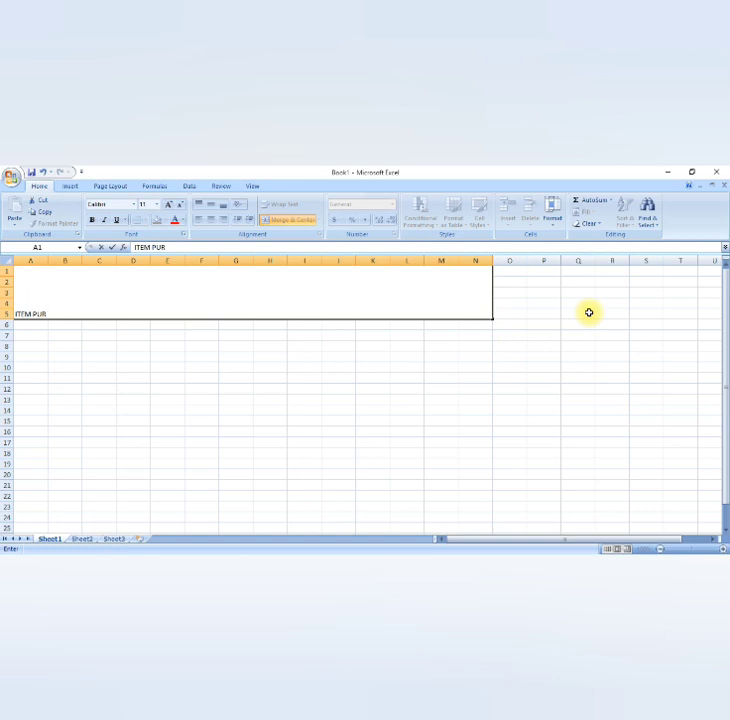
# Complete the title "ITEM PURCHASING SHEET" in the merged cell A1.
pyautogui.write('CHASING SHEET')
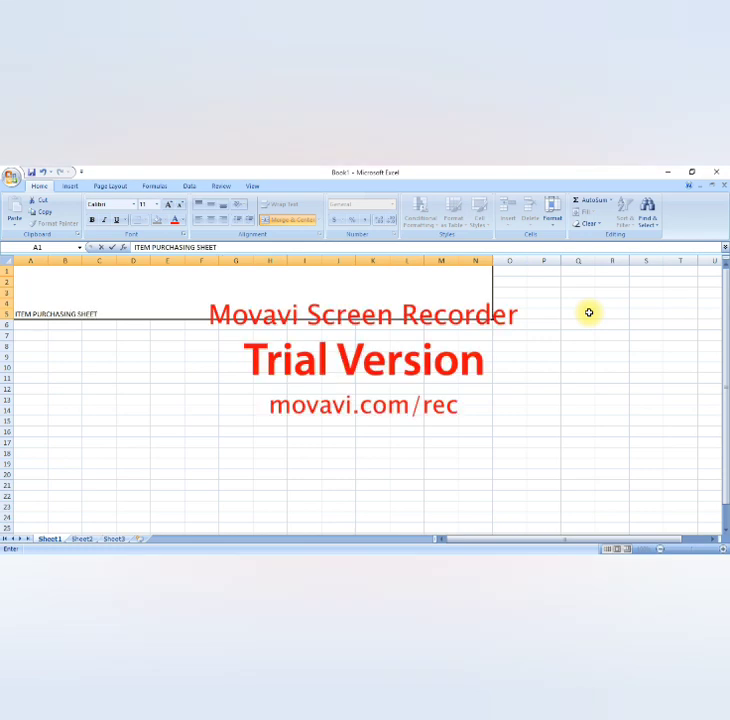
pyautogui.hotkey('ctrl', 'Return')
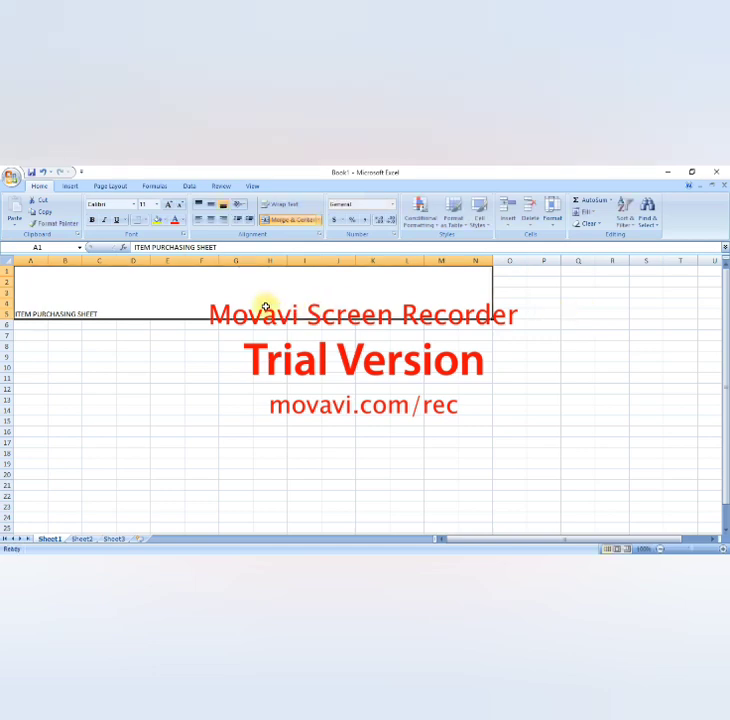
# Format the whole title text in the merged cell with font size 48 and a dark aqua theme colour.
pyautogui.doubleClick(224, 306)
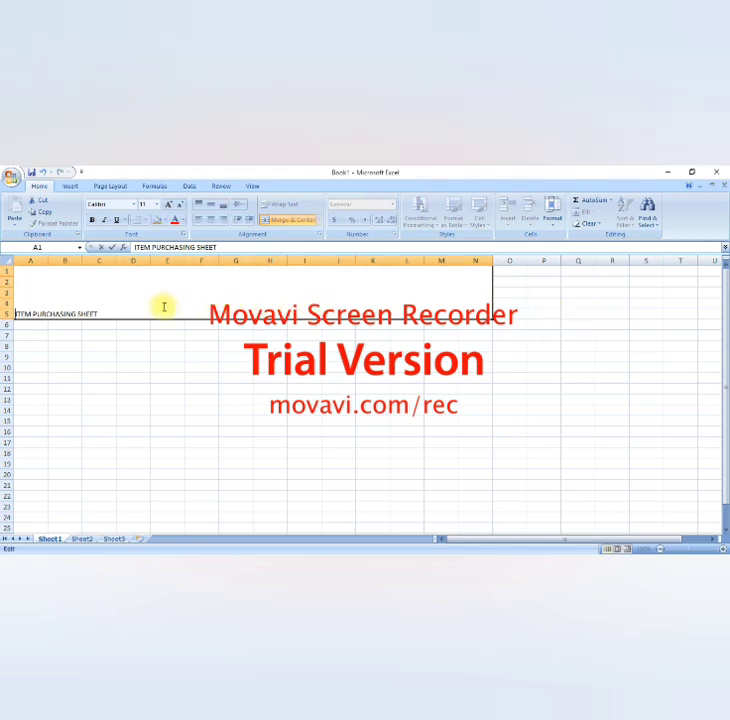
pyautogui.hotkey('shift', 'Right')
pyautogui.hotkey('shift', 'Right')
pyautogui.hotkey('shift', 'Right')
pyautogui.hotkey('shift', 'Right')
pyautogui.hotkey('shift', 'Right')
pyautogui.hotkey('shift', 'Right')
pyautogui.hotkey('shift', 'Right')
pyautogui.hotkey('shift', 'Right')
pyautogui.hotkey('shift', 'Right')
pyautogui.hotkey('shift', 'Right')
pyautogui.hotkey('shift', 'Right')
pyautogui.hotkey('shift', 'Right')
pyautogui.hotkey('shift', 'Right')
pyautogui.hotkey('shift', 'Right')
pyautogui.hotkey('shift', 'Right')
pyautogui.hotkey('shift', 'Right')
pyautogui.hotkey('shift', 'Right')
pyautogui.hotkey('shift', 'Right')
pyautogui.hotkey('shift', 'Right')
pyautogui.hotkey('shift', 'Right')
pyautogui.hotkey('shift', 'Right')
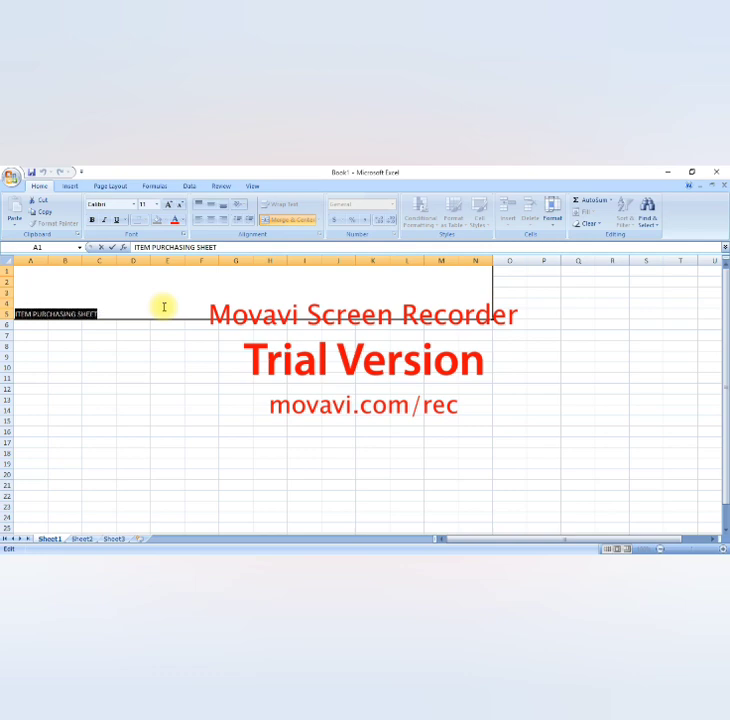
pyautogui.click(157, 205)
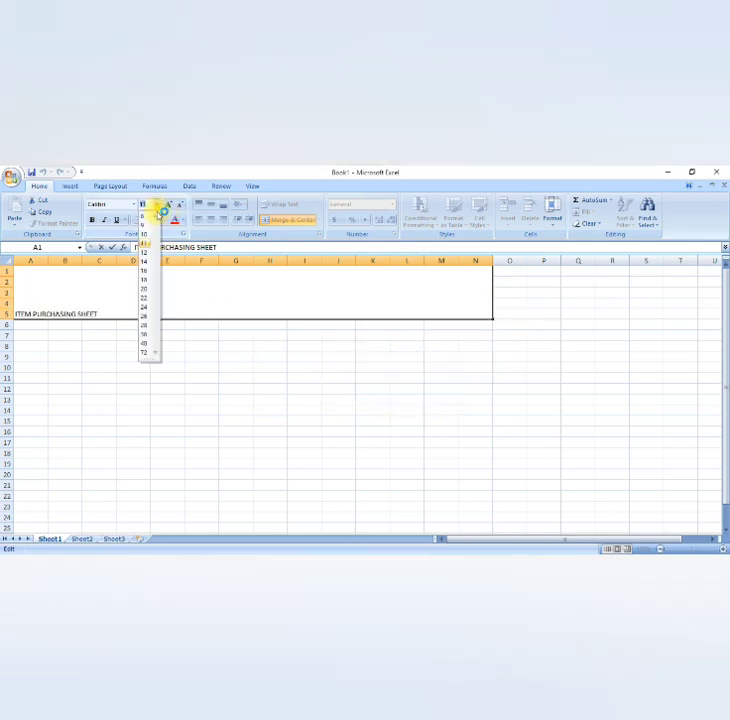
pyautogui.click(146, 345)
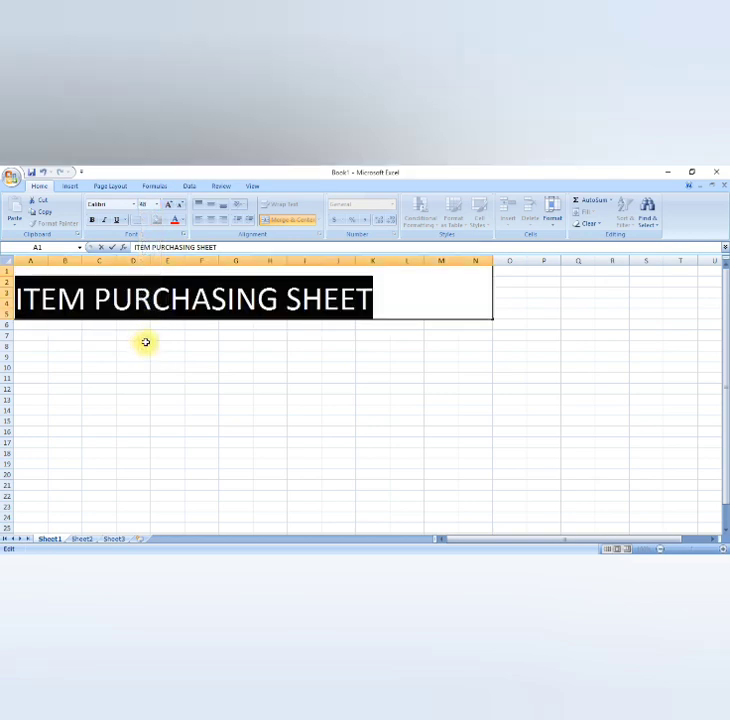
pyautogui.click(181, 219)
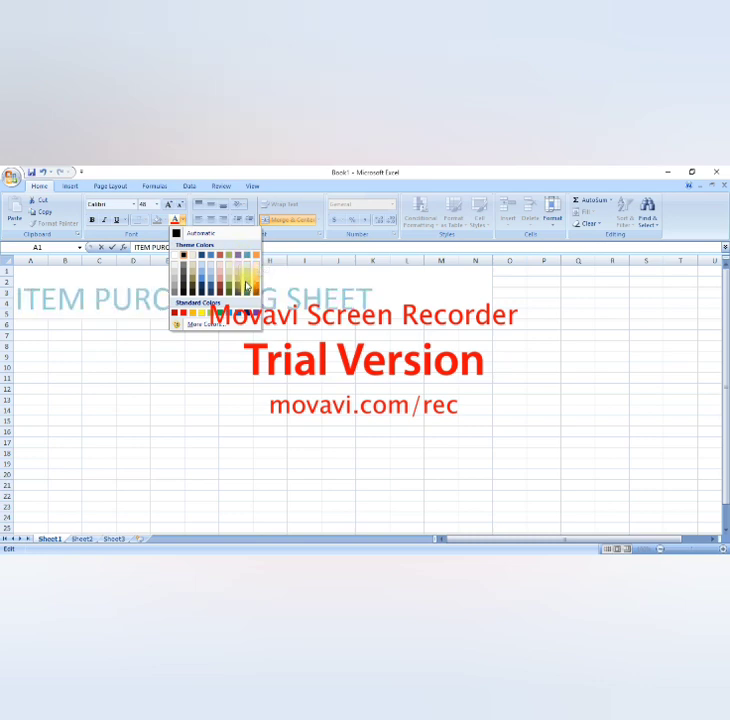
pyautogui.click(246, 289)
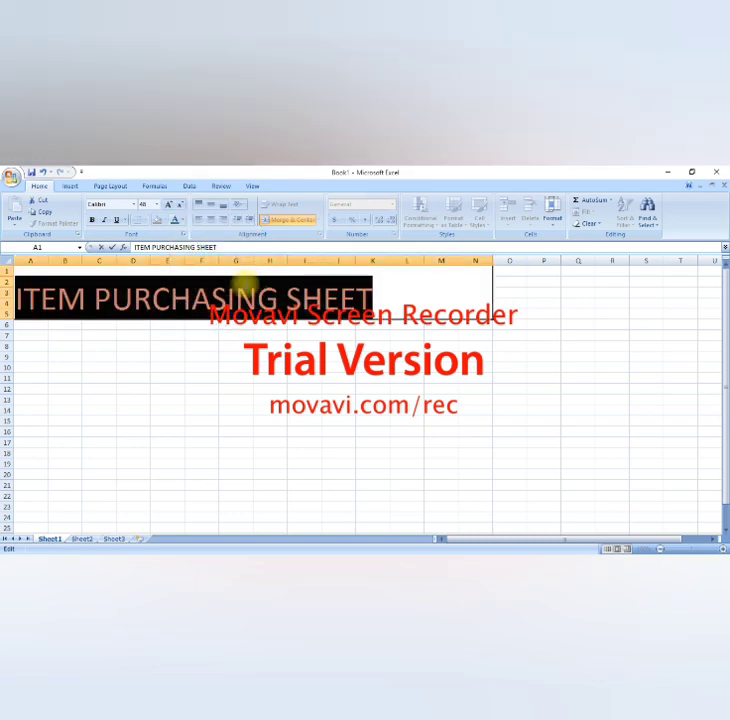
pyautogui.click(37, 333)
# Enter the column headings "S.no" in A6 and "name of items" in B6.
pyautogui.click(37, 325)
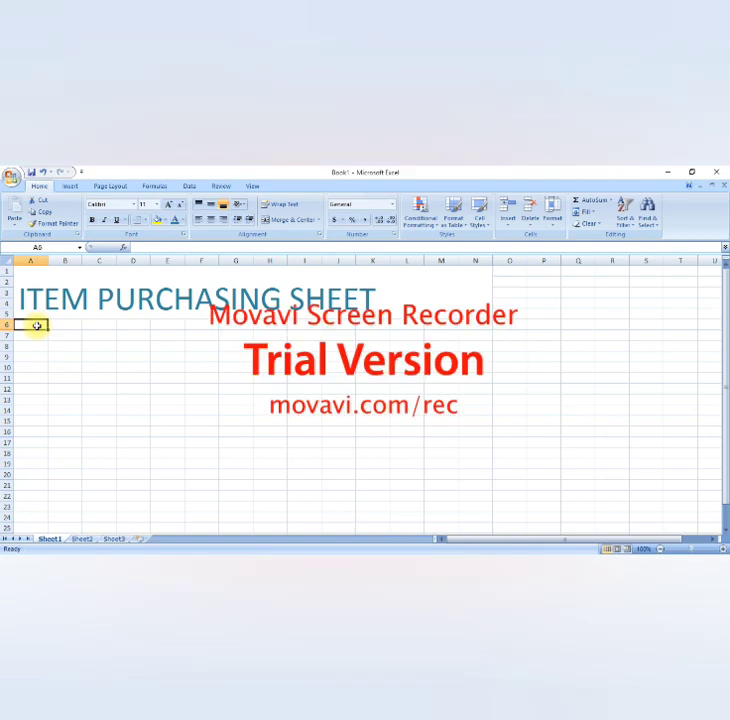
pyautogui.write('5')
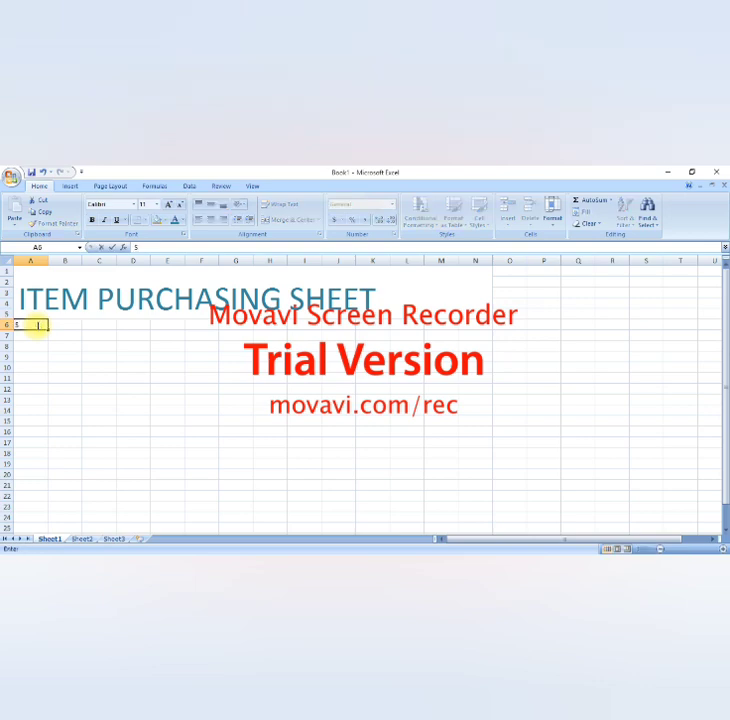
pyautogui.write('.no')
pyautogui.press('Tab')
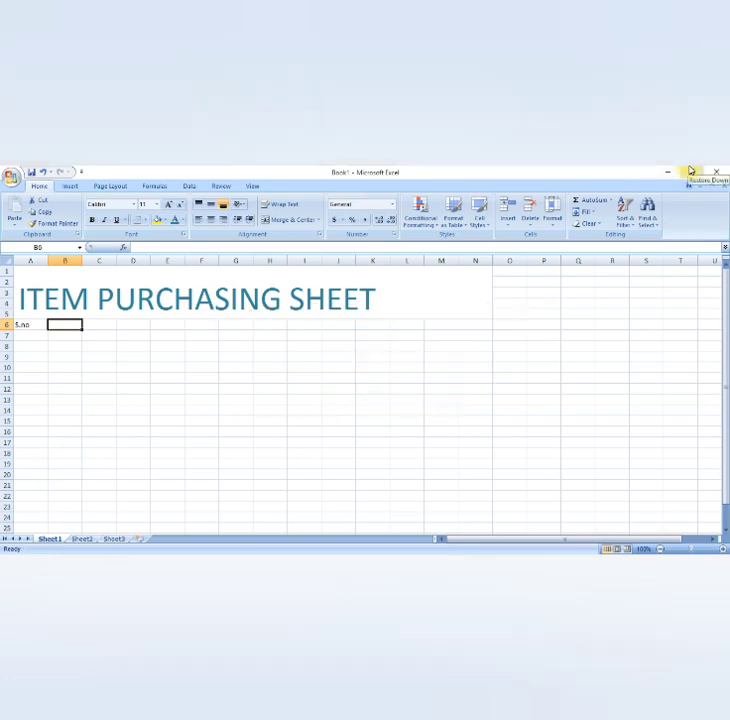
pyautogui.write('nam')
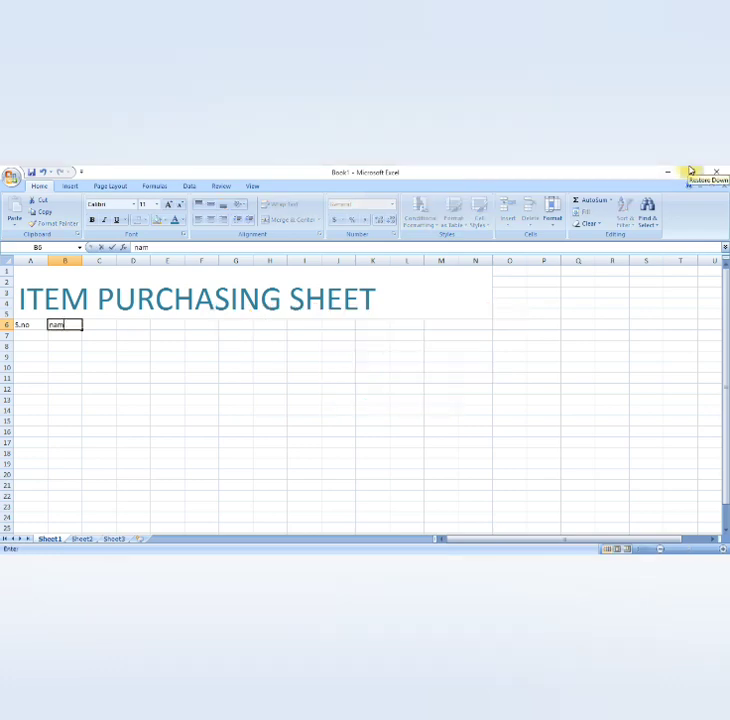
pyautogui.write('e of ite')
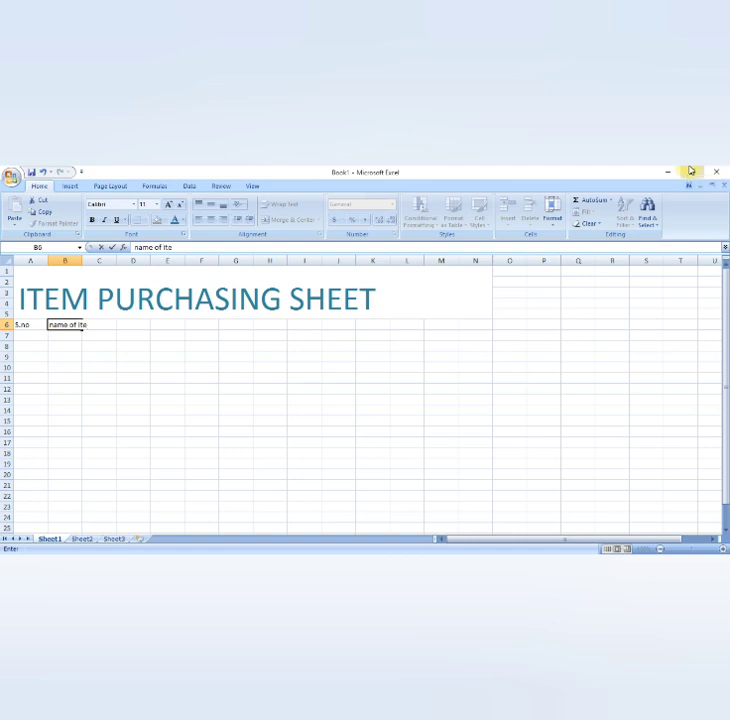
pyautogui.write('ms')
pyautogui.press('Left')
pyautogui.press('Right')
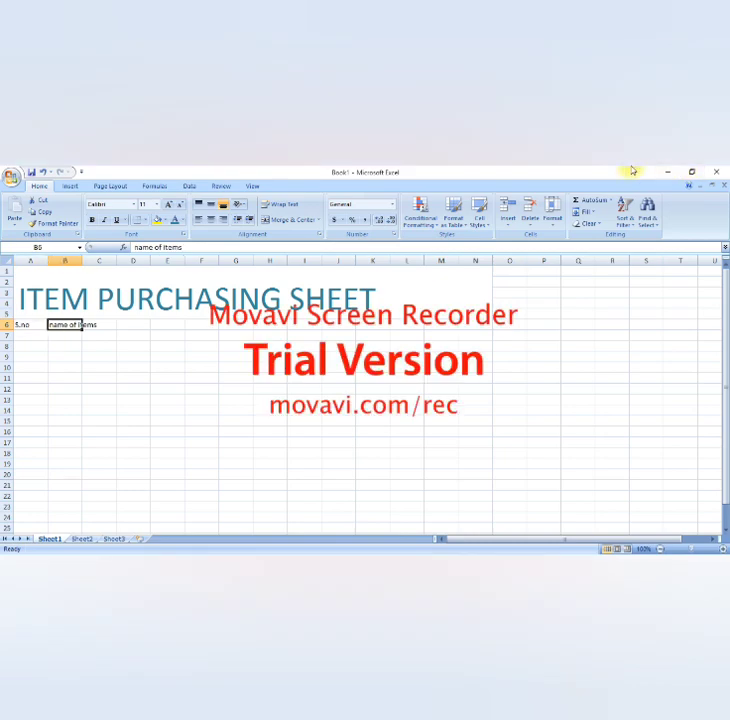
# Widen column B to fit its heading and capitalise the first letter so it reads "Name of items".
pyautogui.click(75, 337)
pyautogui.moveTo(80, 261); pyautogui.dragTo(117, 261)
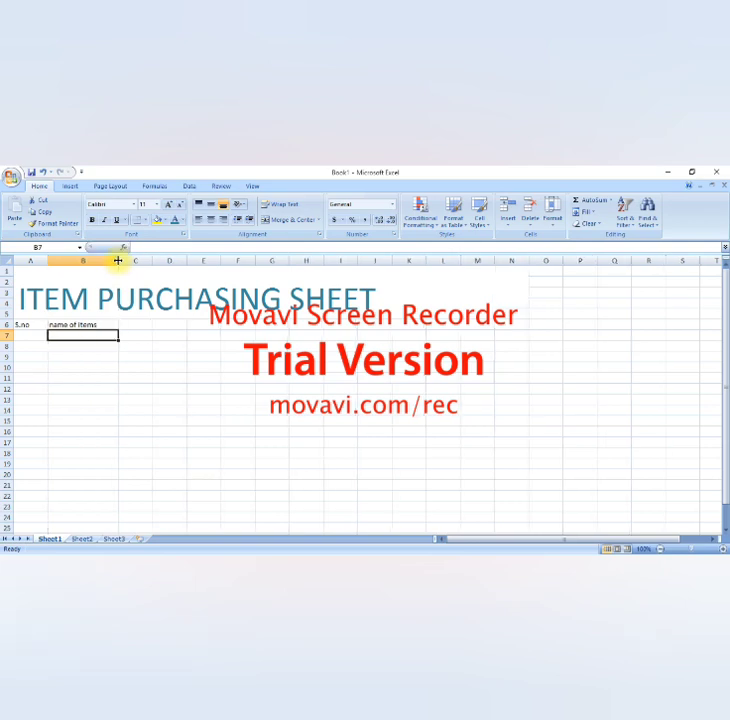
pyautogui.click(70, 325)
pyautogui.doubleClick(70, 325)
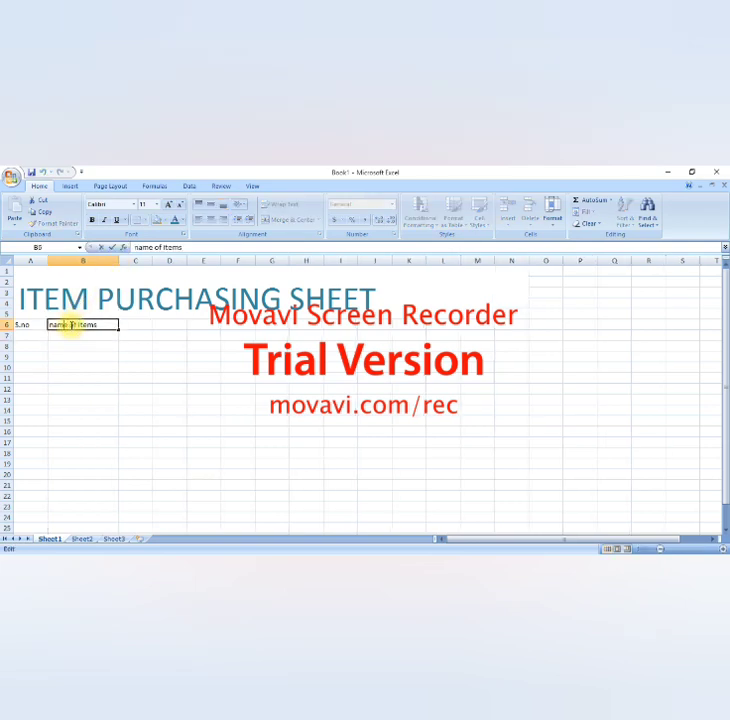
pyautogui.press('BackSpace')
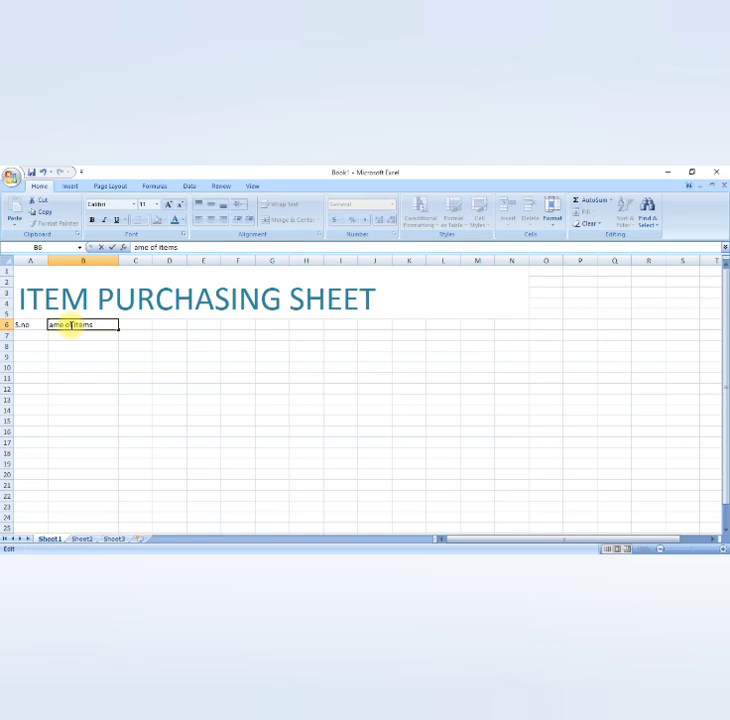
pyautogui.write('N')
# Enter the column headings "Quantity" in C6 and "Rate" in D6.
pyautogui.click(130, 324)
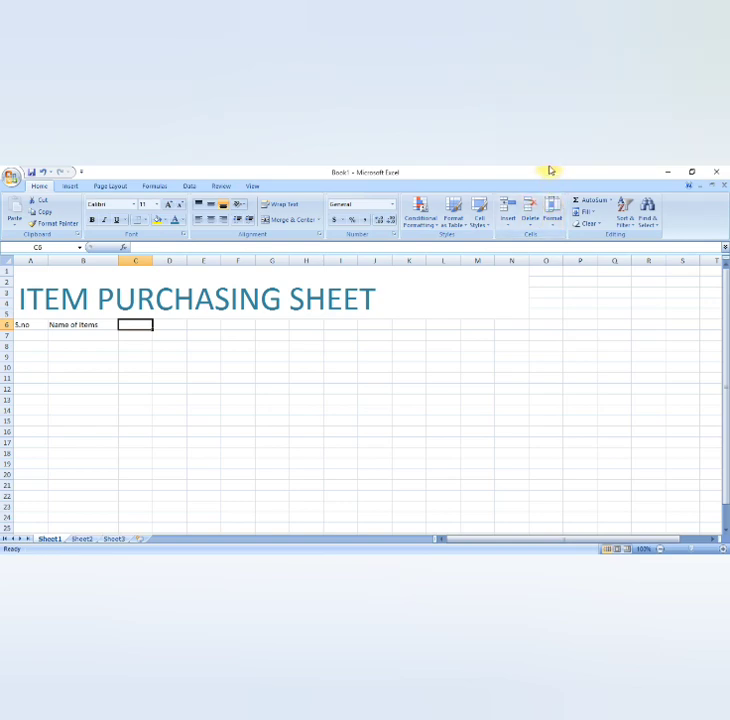
pyautogui.write('Q')
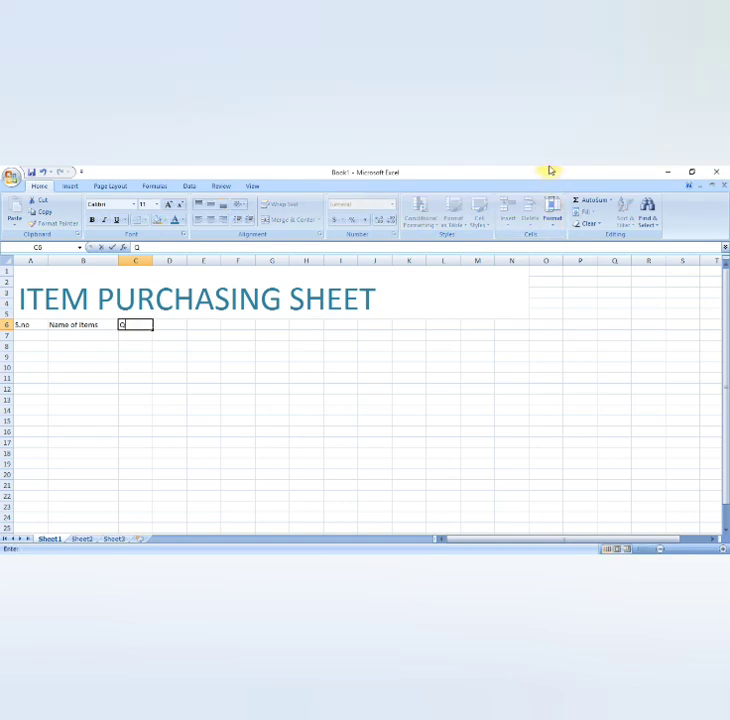
pyautogui.write('uan')
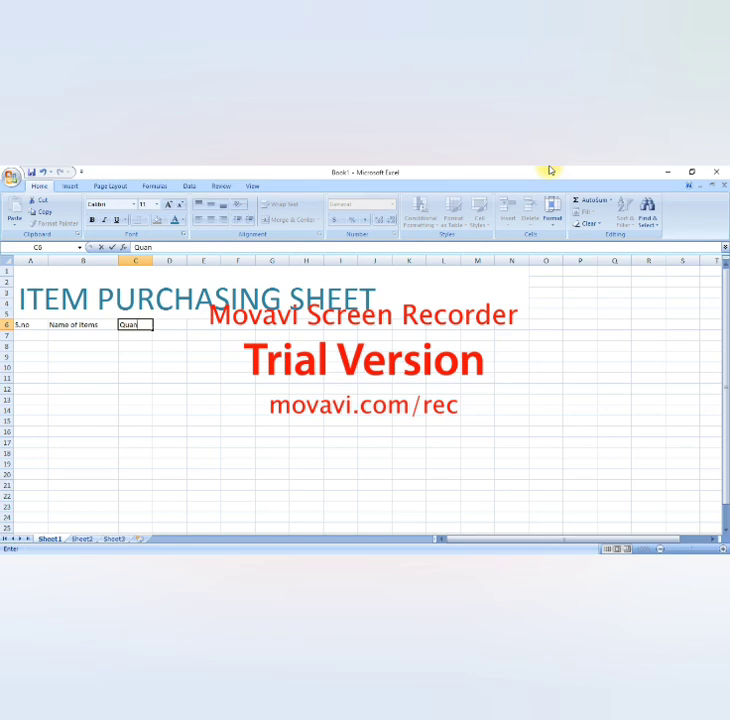
pyautogui.write('tity')
pyautogui.press('Tab')
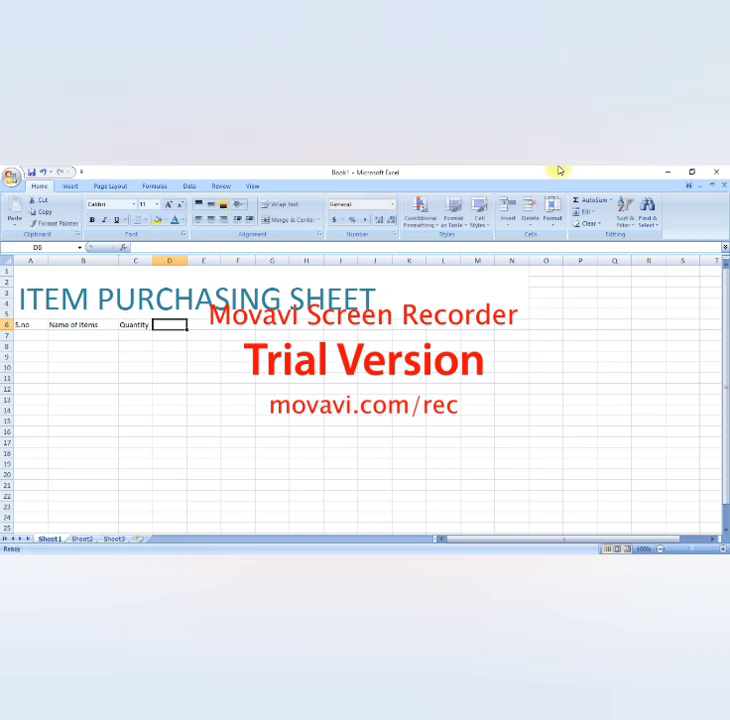
pyautogui.write('ra')
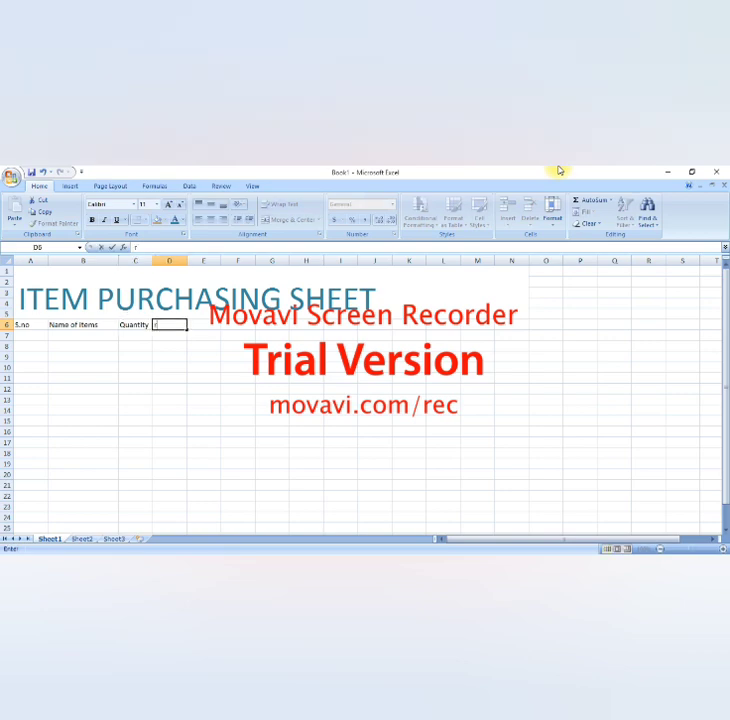
pyautogui.press('BackSpace')
pyautogui.press('BackSpace')
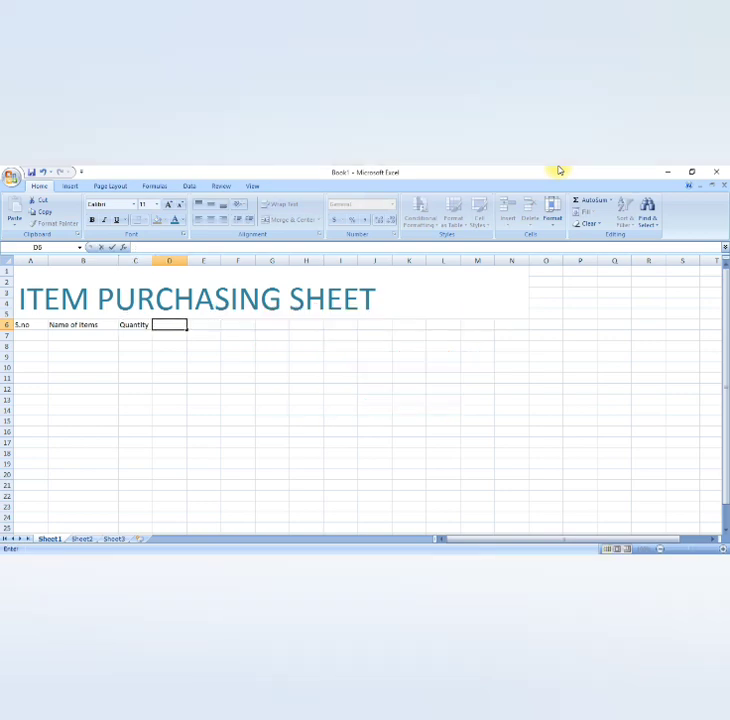
pyautogui.write('Rate')
pyautogui.press('Tab')
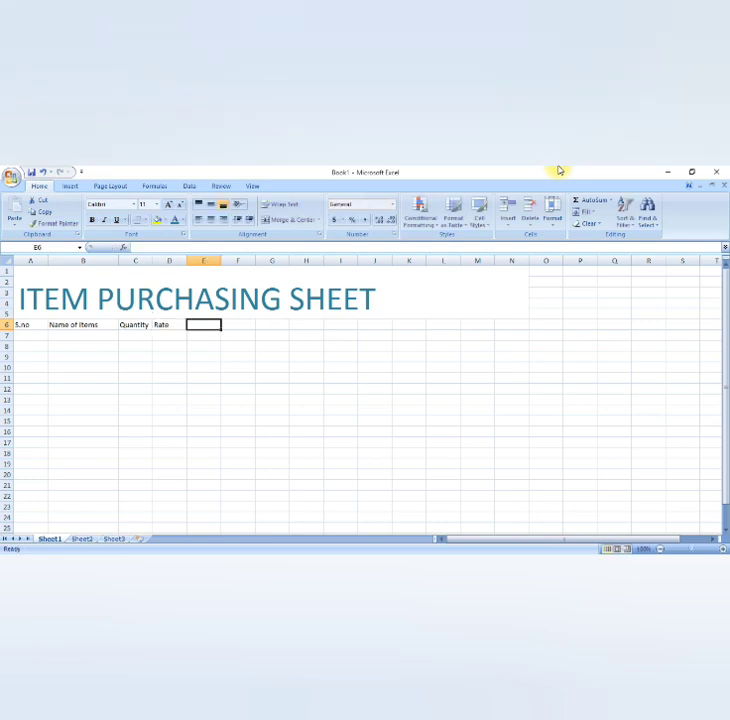
# Enter the column headings "Amount" in E6 and "Discount" in F6.
pyautogui.write('Amount')
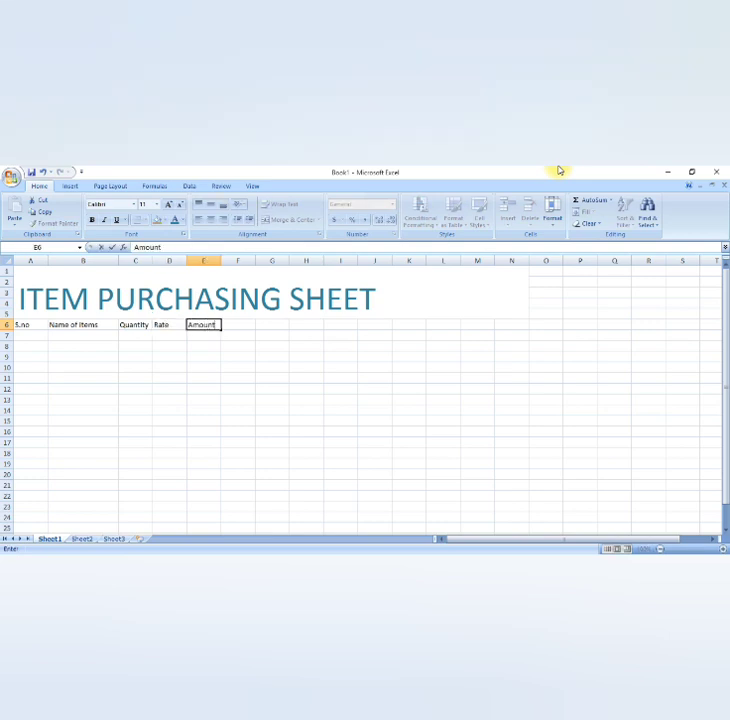
pyautogui.press('Tab')
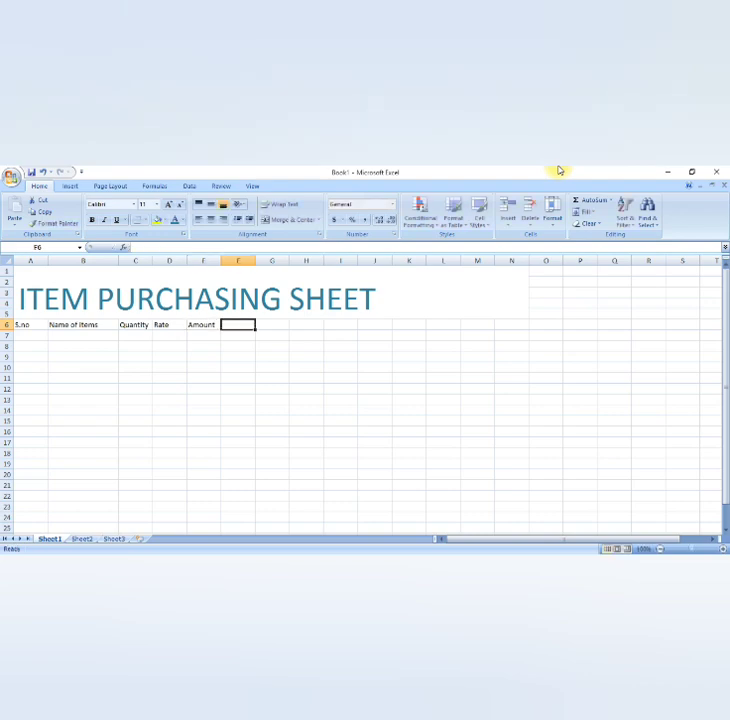
pyautogui.write('Discoun')
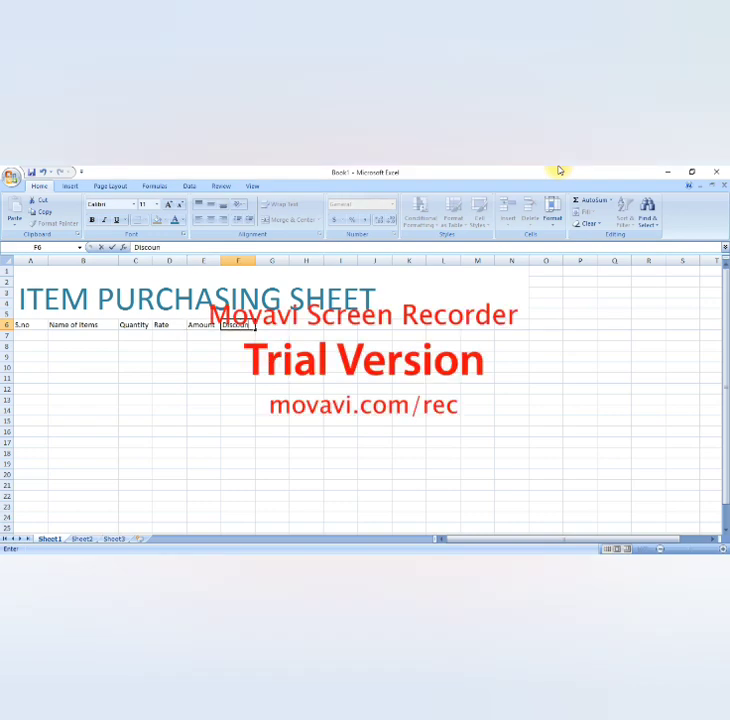
pyautogui.write('t')
pyautogui.press('Tab')
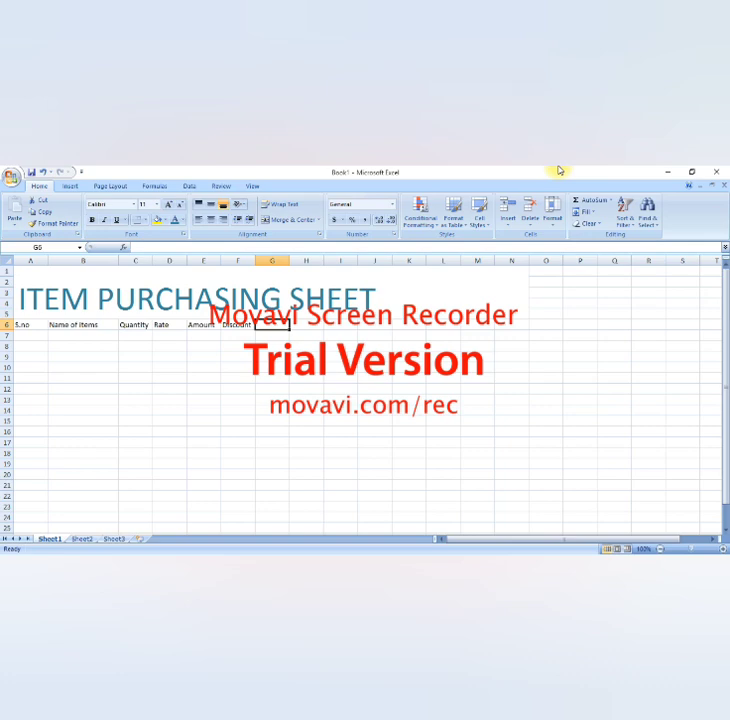
# Enter the heading "Discount amount" in G6 and widen columns G and E.
pyautogui.write('Dis')
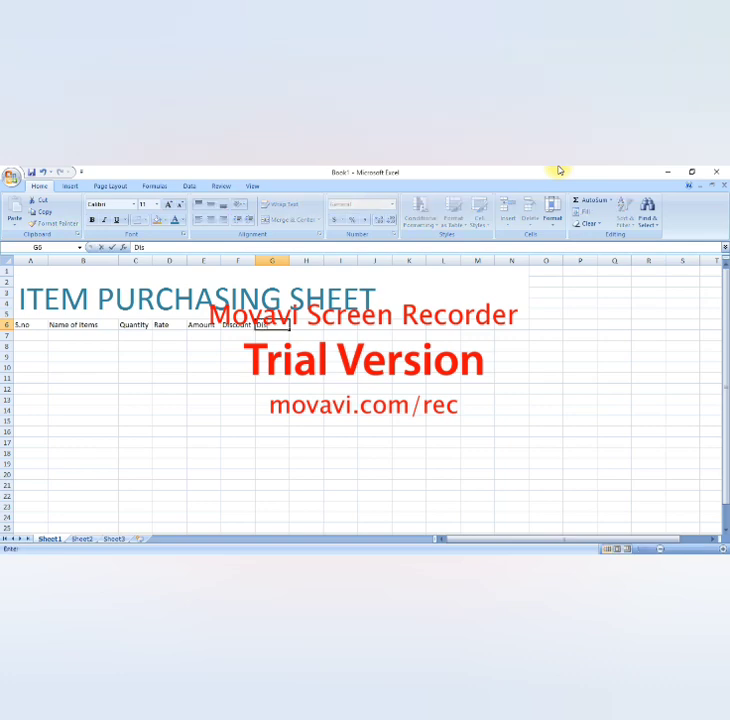
pyautogui.write('tcount')
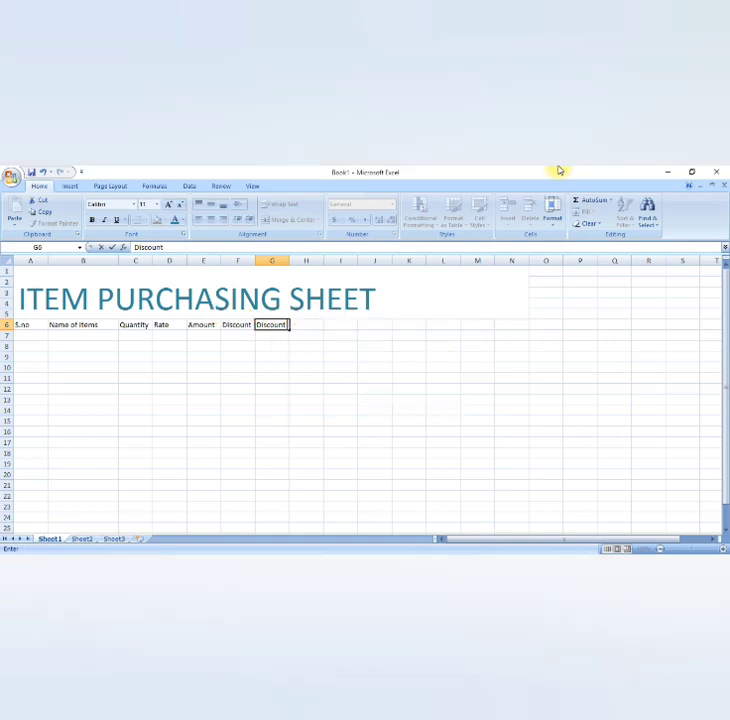
pyautogui.write('amount')
pyautogui.click(286, 338)
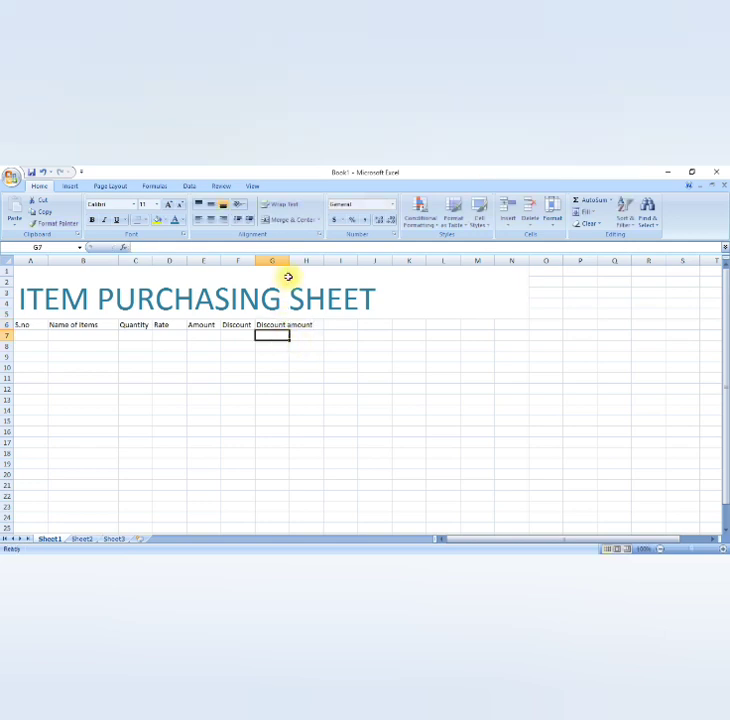
pyautogui.moveTo(289, 261); pyautogui.dragTo(355, 260)
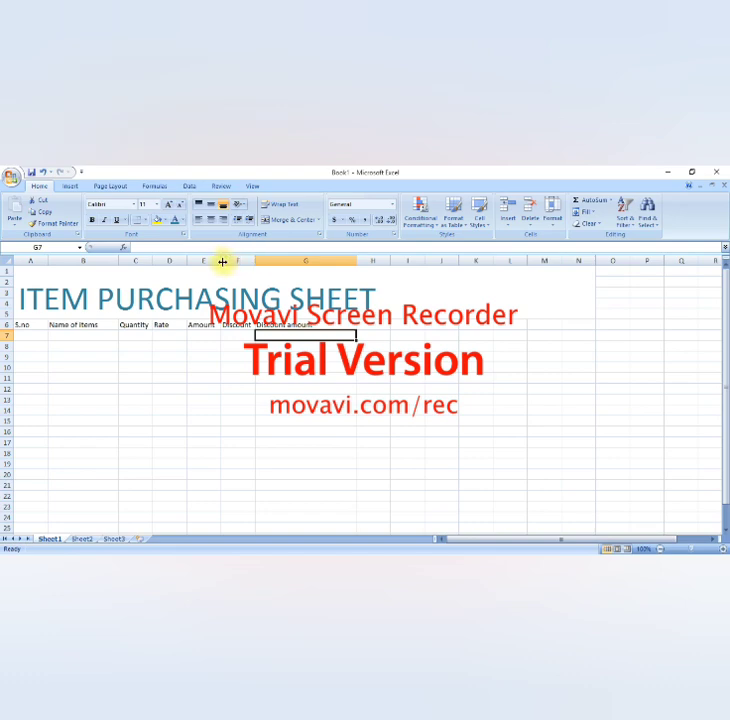
pyautogui.moveTo(223, 261); pyautogui.dragTo(271, 262)
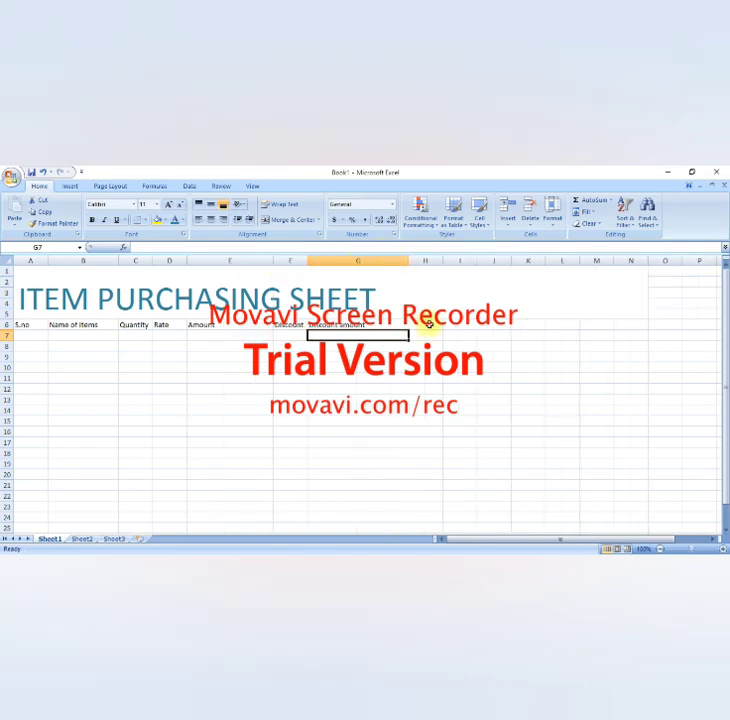
# Enter the column heading "Total amount" in H6 and widen column H to fit it.
pyautogui.click(428, 324)
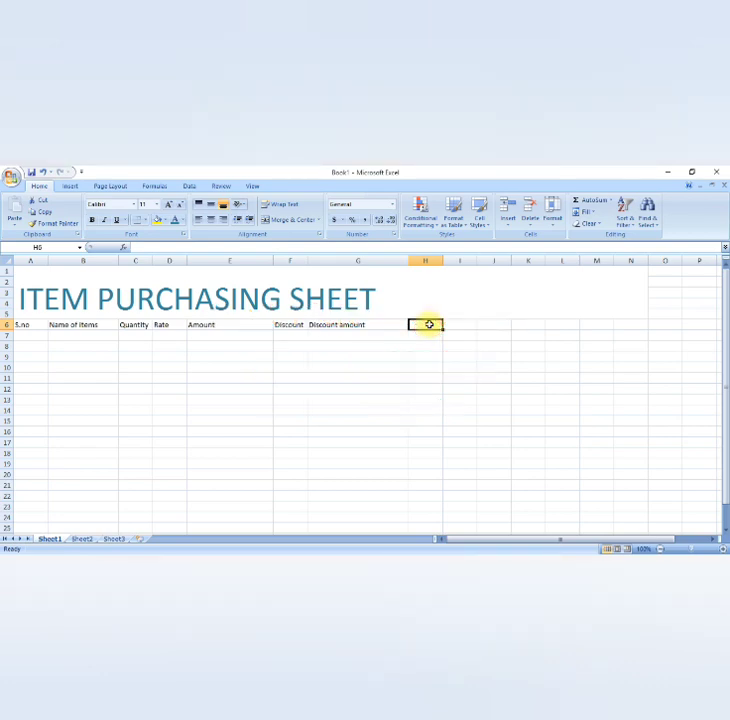
pyautogui.write('Total')
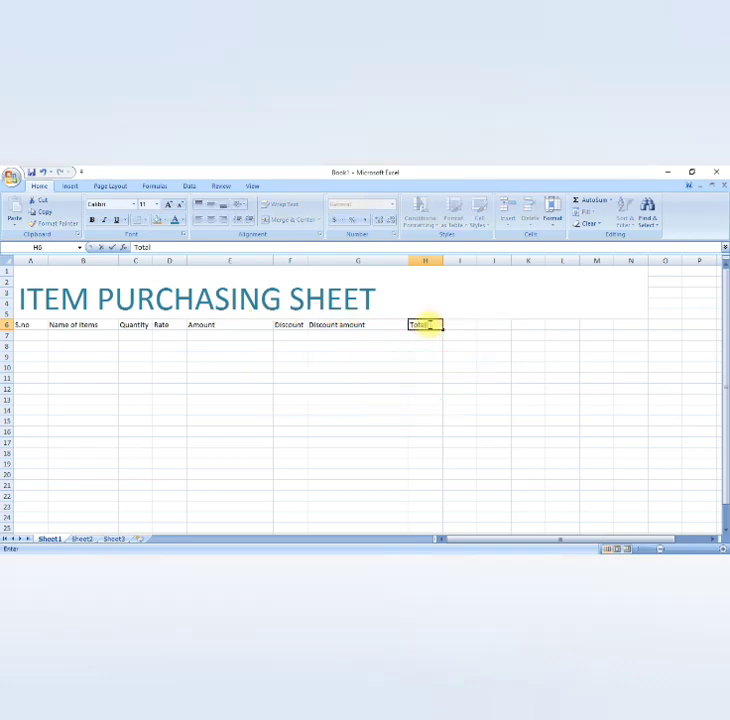
pyautogui.write(' amount')
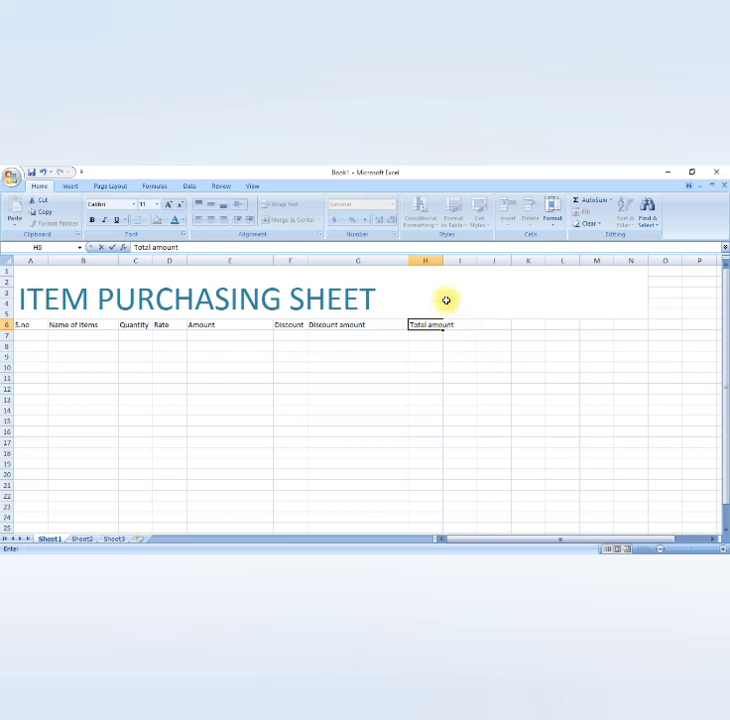
pyautogui.press('Return')
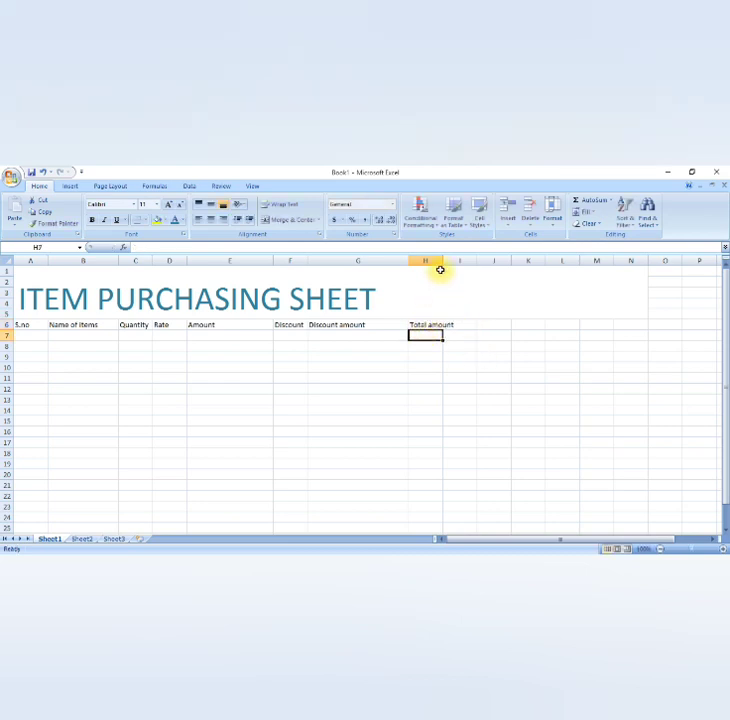
pyautogui.moveTo(443, 261); pyautogui.dragTo(553, 260)
# Enter the serial numbers 1 to 8 in A7 to A14, finishing with B7 as the active cell.
pyautogui.press('Down')
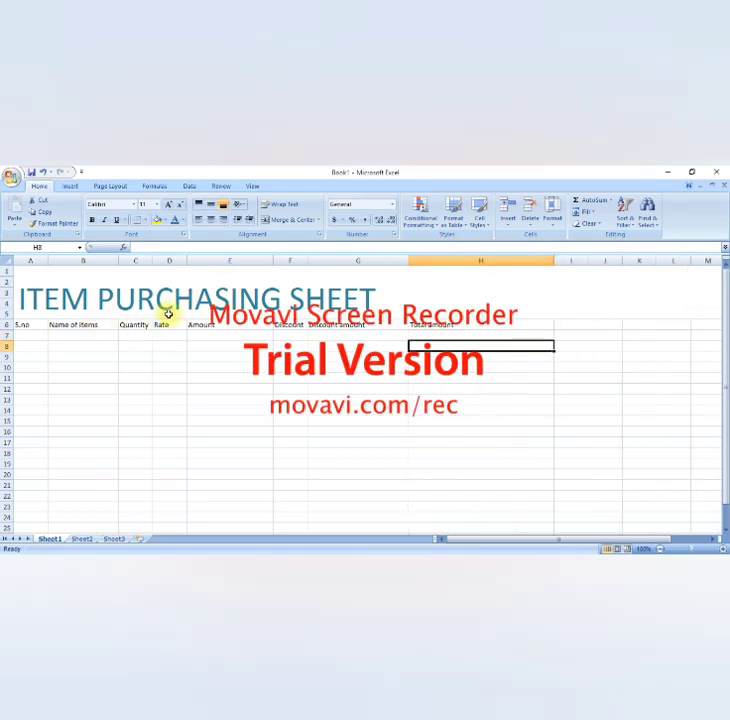
pyautogui.press('Left')
pyautogui.press('Left')
pyautogui.press('Left')
pyautogui.press('Left')
pyautogui.press('Left')
pyautogui.press('Left')
pyautogui.press('Left')
pyautogui.press('Up')
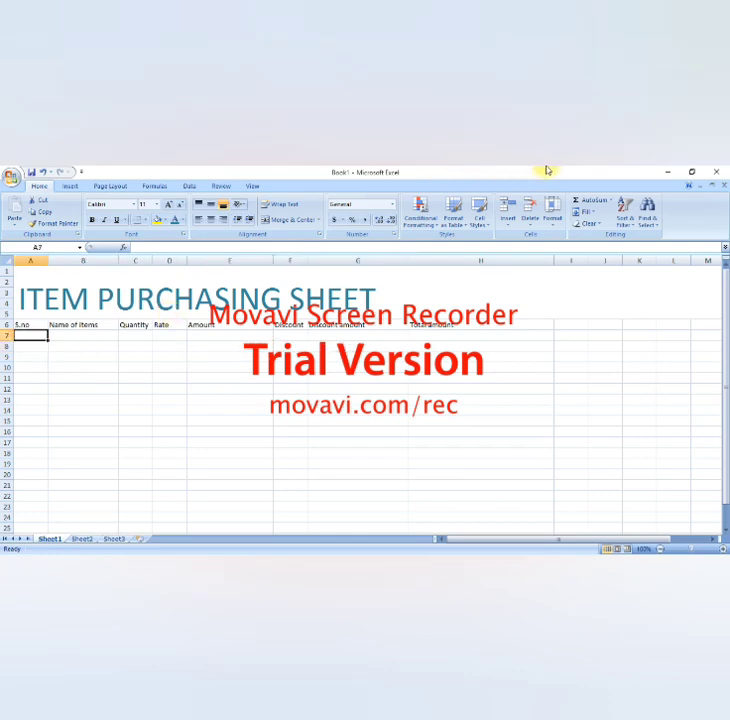
pyautogui.write('1')
pyautogui.press('Return')
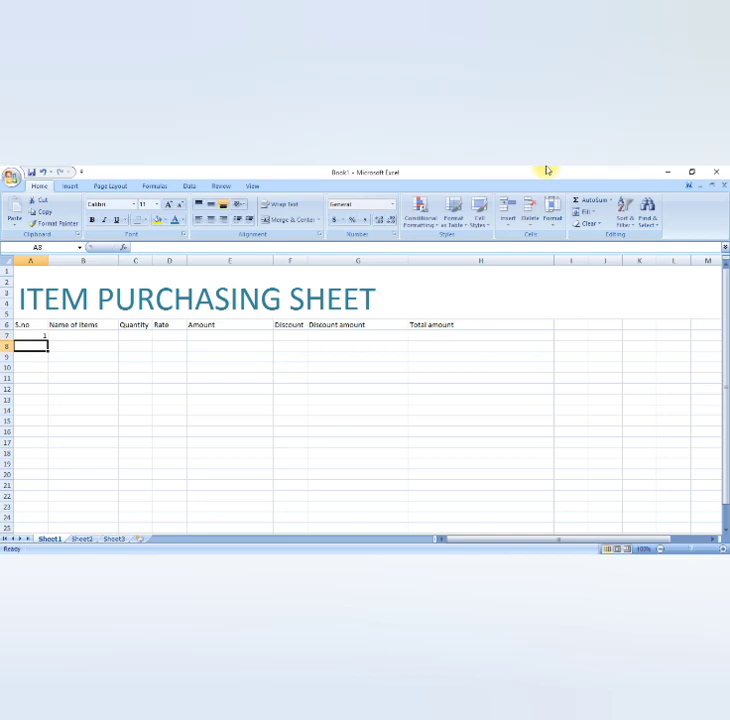
pyautogui.write('2')
pyautogui.press('Return')
pyautogui.write('3')
pyautogui.press('Return')
pyautogui.write('4')
pyautogui.press('Return')
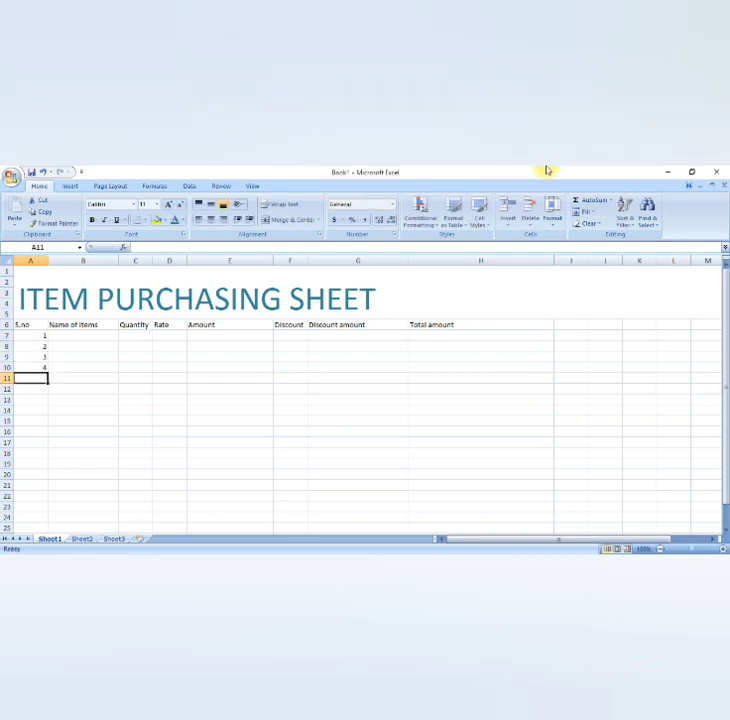
pyautogui.write('5')
pyautogui.press('Return')
pyautogui.write('6')
pyautogui.press('Return')
pyautogui.write('7')
pyautogui.press('Return')
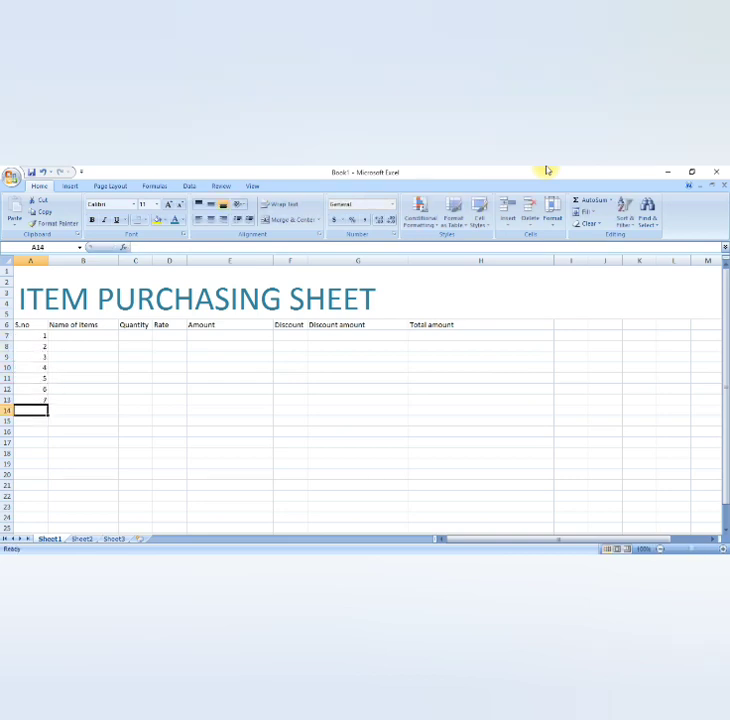
pyautogui.write('8')
pyautogui.press('Return')
pyautogui.press('Right')
pyautogui.press('Up')
pyautogui.press('Up')
pyautogui.press('Up')
pyautogui.press('Up')
pyautogui.press('Up')
pyautogui.press('Up')
pyautogui.press('Up')
pyautogui.press('Up')
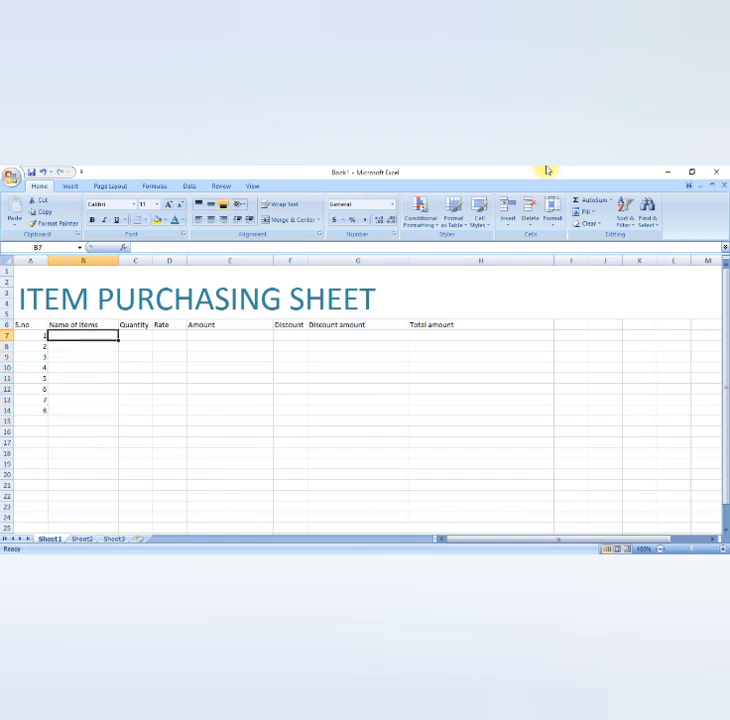
pyautogui.write('15')
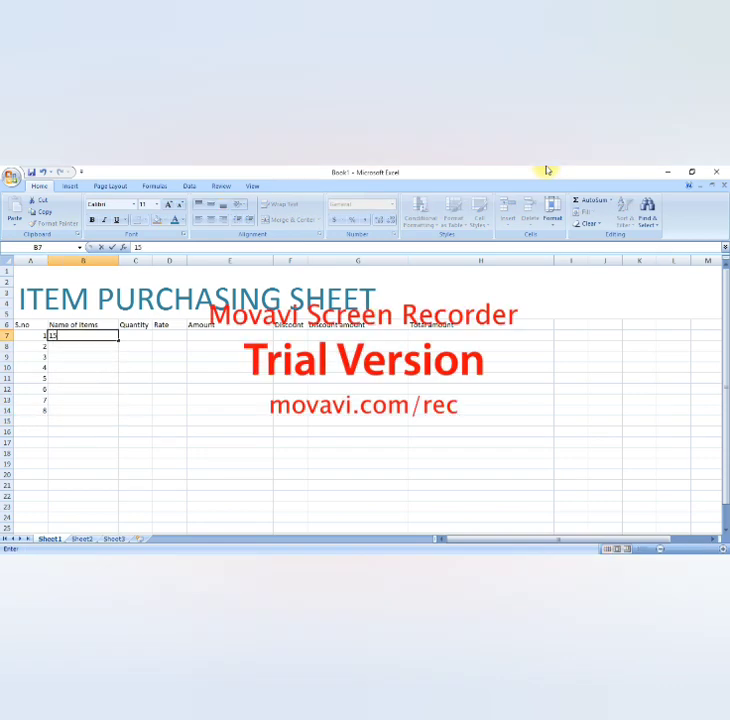
pyautogui.press('Return')
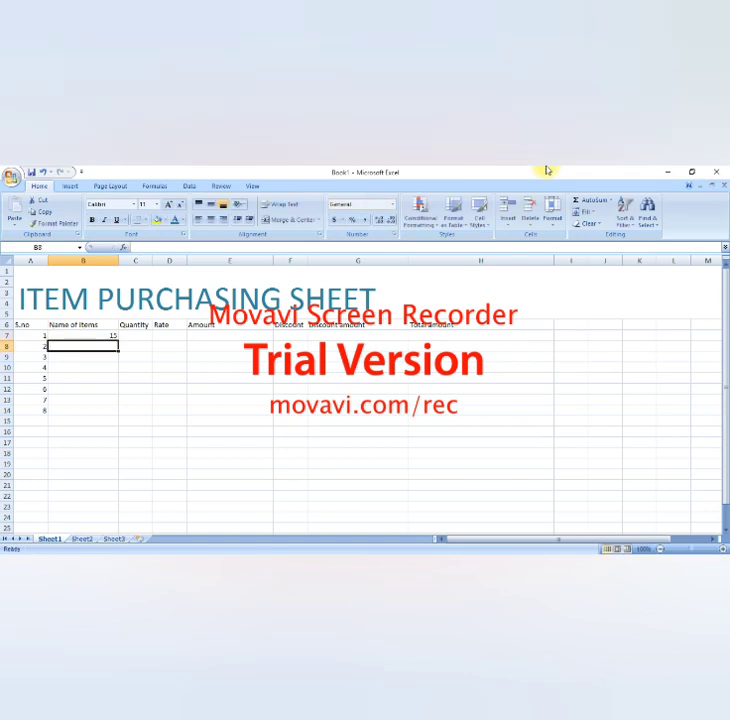
pyautogui.press('Up')
pyautogui.press('BackSpace')
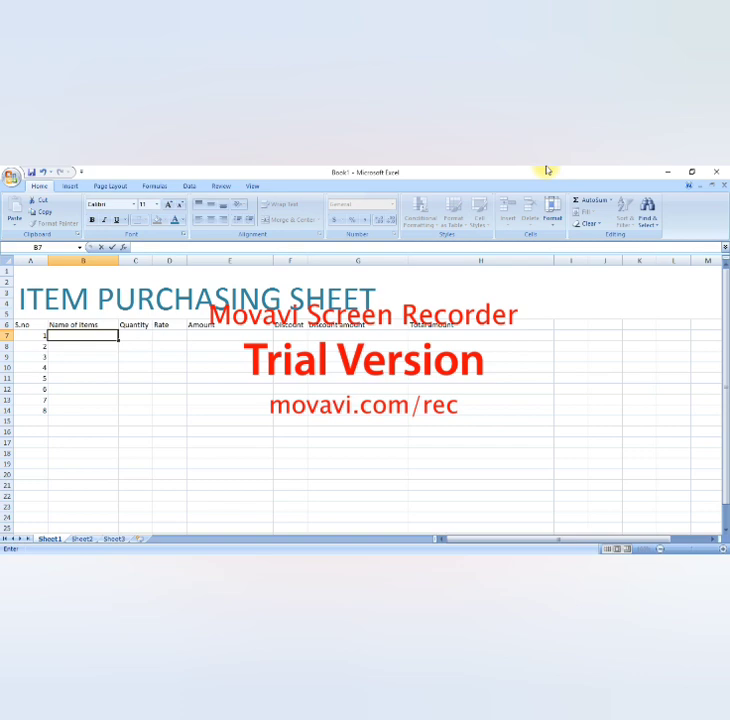
# Enter the item names "mouse" in B7 and "processor" in B8.
pyautogui.write('mouse')
pyautogui.press('Return')
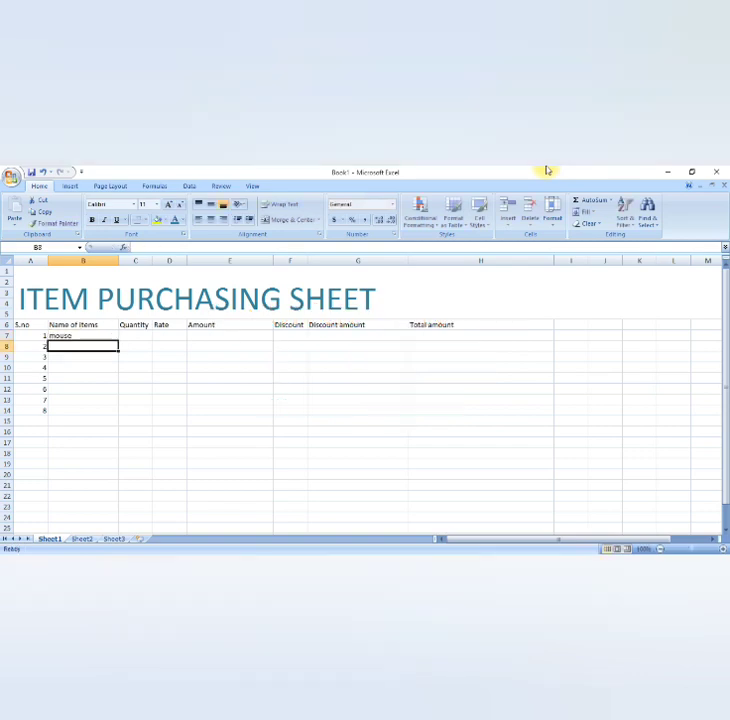
pyautogui.write('pro')
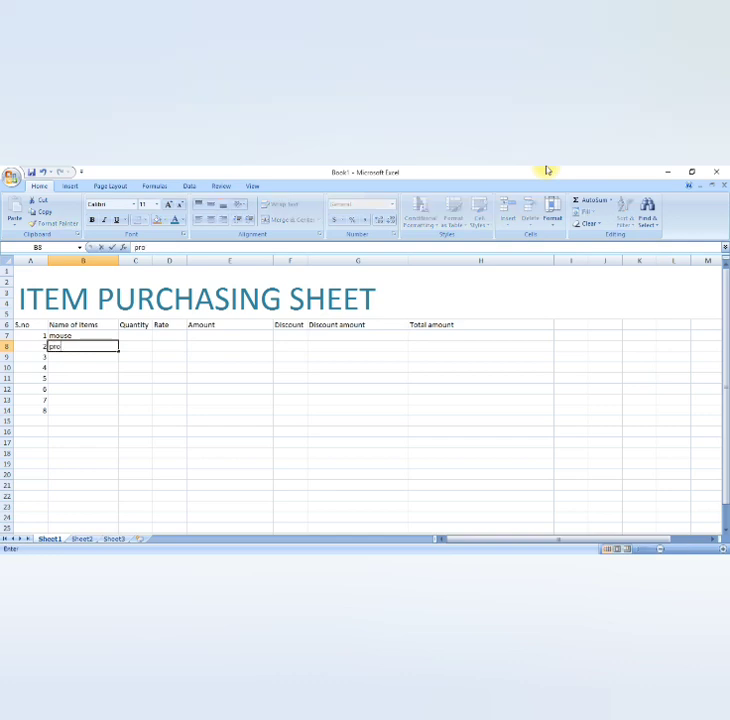
pyautogui.write('cessor')
pyautogui.press('Return')
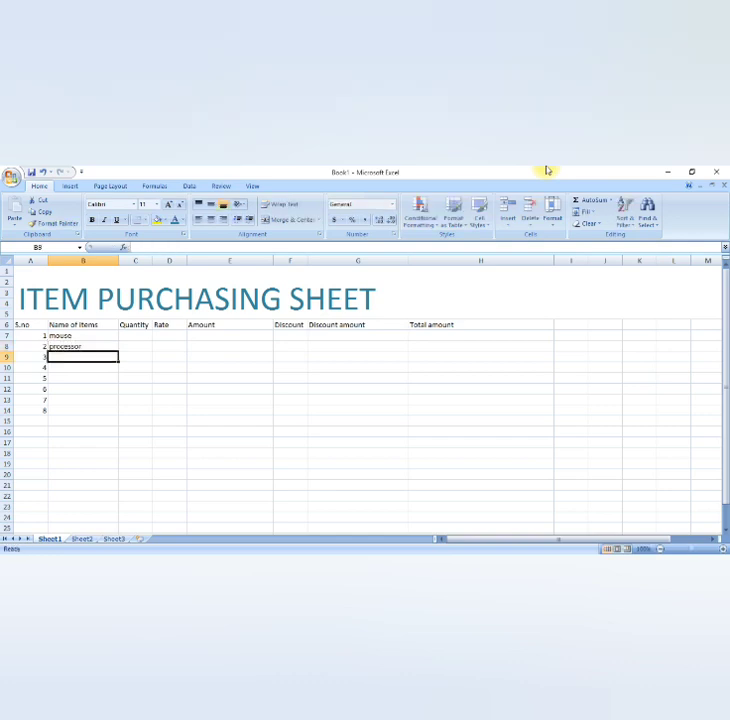
# Enter the item names "keyboard" in B9 and "scanner" in B10.
pyautogui.write('k')
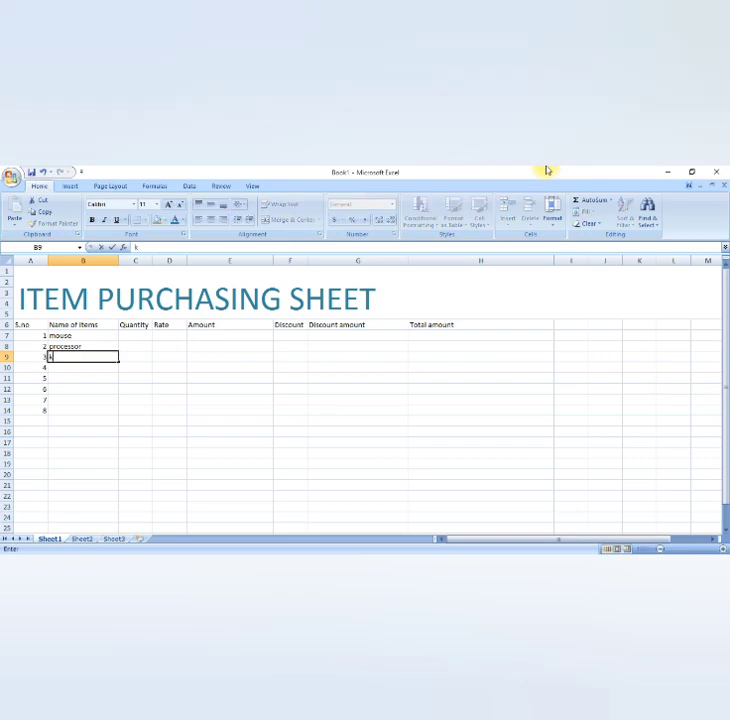
pyautogui.write('eyo')
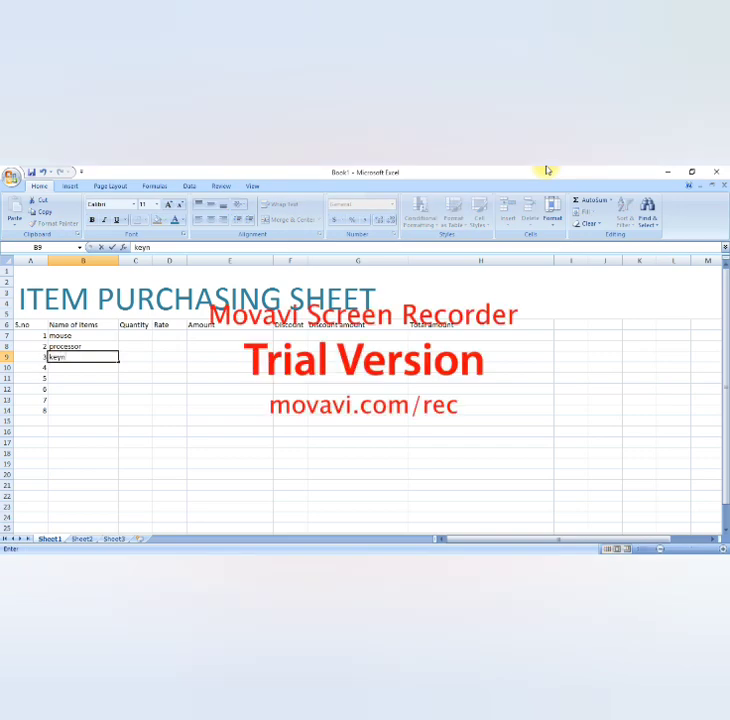
pyautogui.press('BackSpace')
pyautogui.write('board')
pyautogui.press('Return')
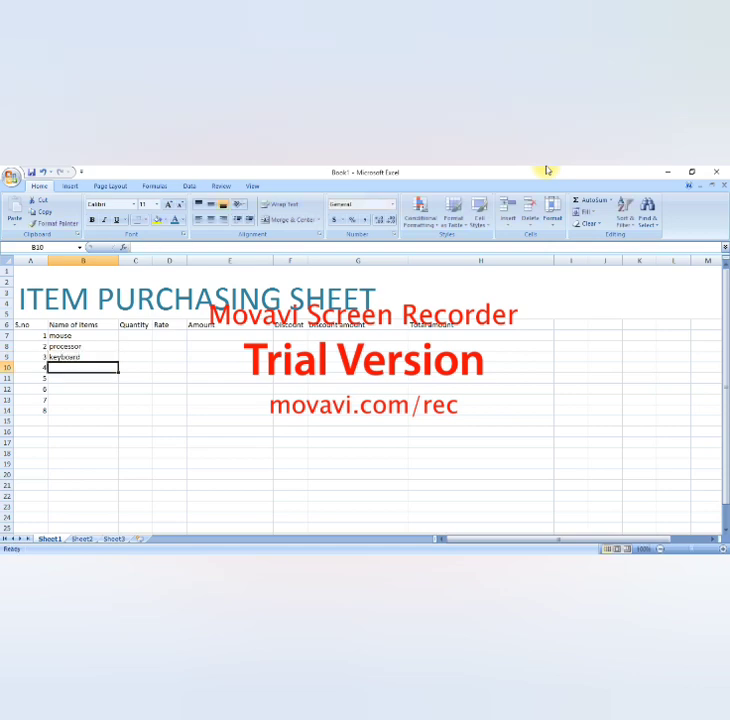
pyautogui.write('sca')
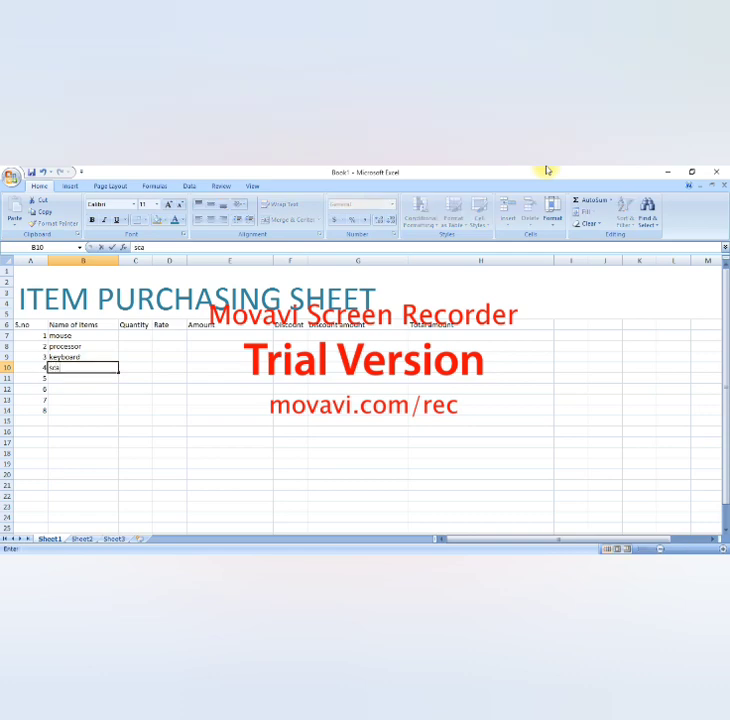
pyautogui.write('nn')
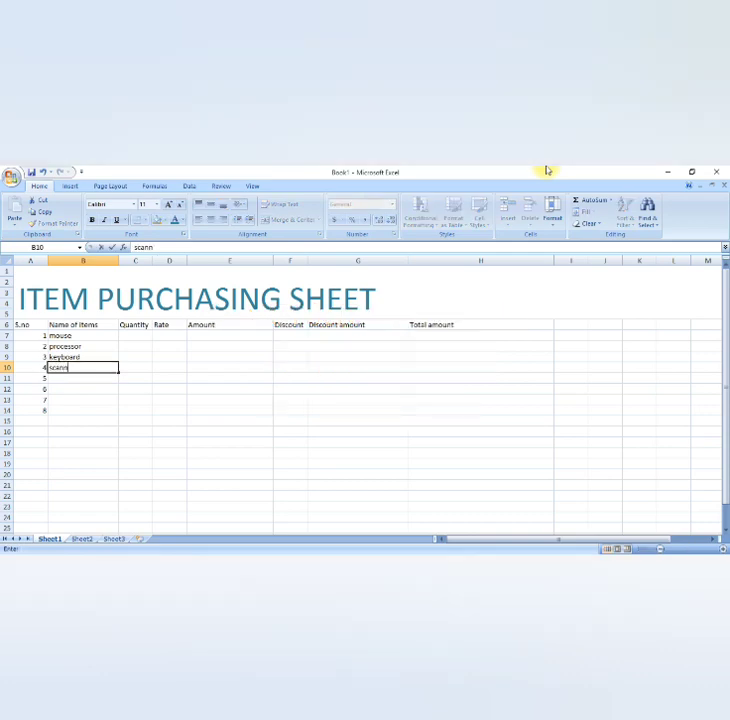
pyautogui.write('er')
pyautogui.press('Return')
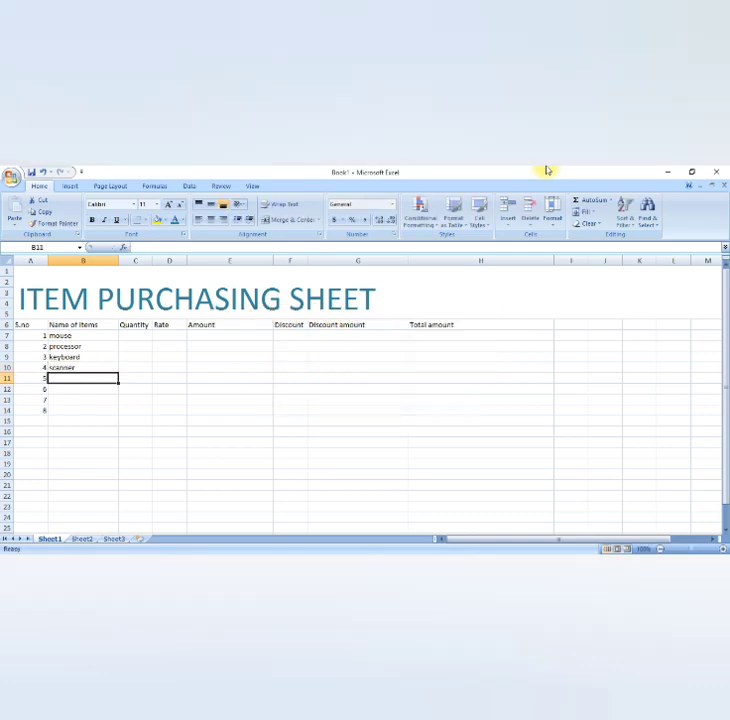
# Enter the item names "hard disk" in B11 and "phone" in B12.
pyautogui.write('hard')
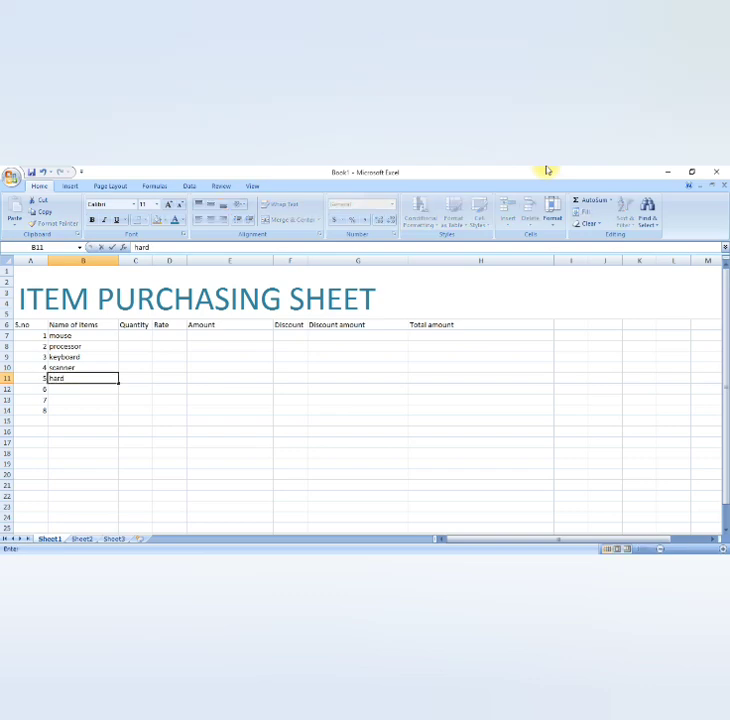
pyautogui.write(' disk')
pyautogui.press('Return')
pyautogui.write('pho')
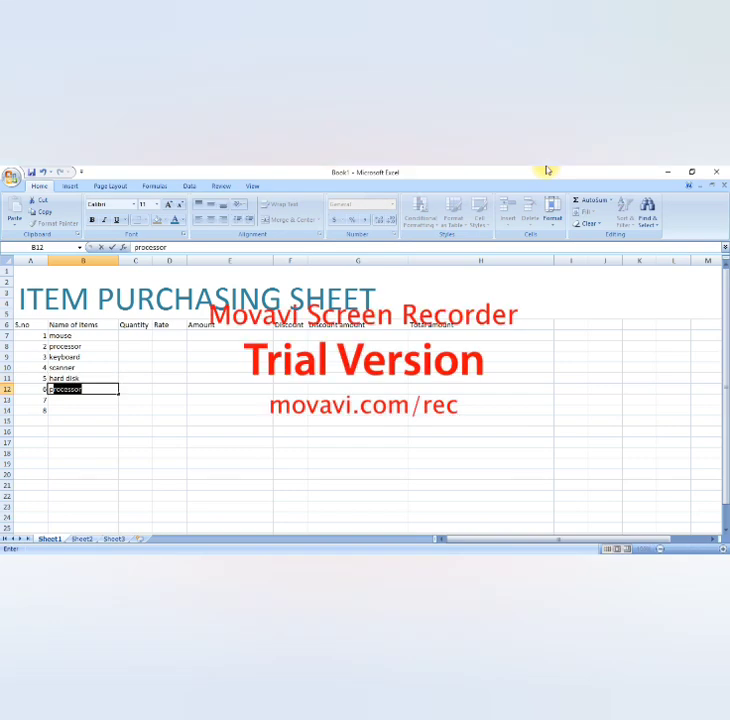
pyautogui.write('ne')
pyautogui.press('Return')
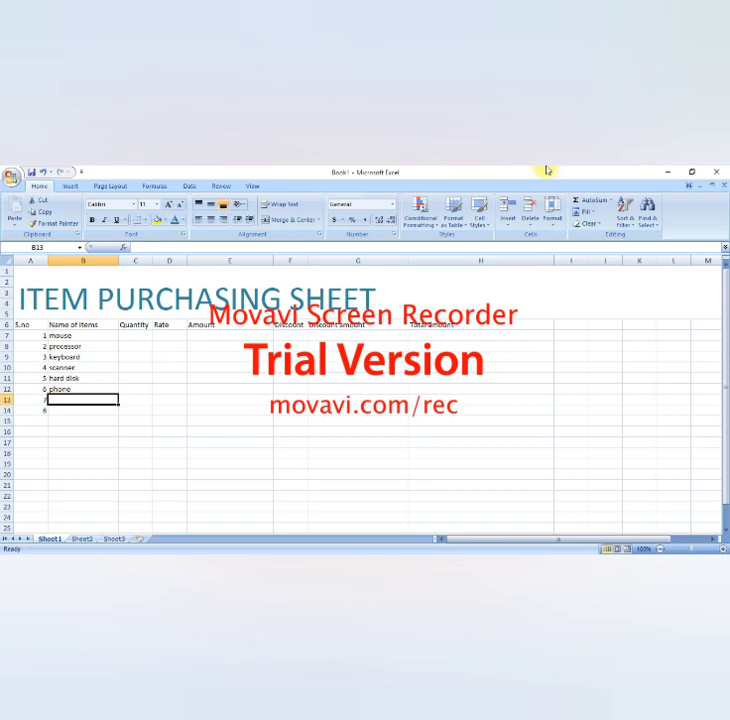
# Enter the item names "u.s.b" in B13 and "L.E.D" in B14.
pyautogui.write('u.')
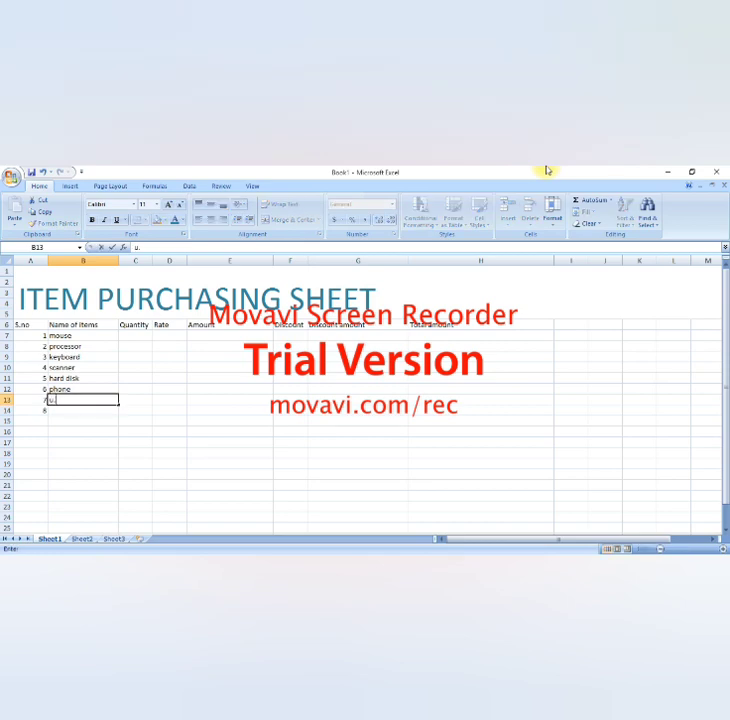
pyautogui.write('s')
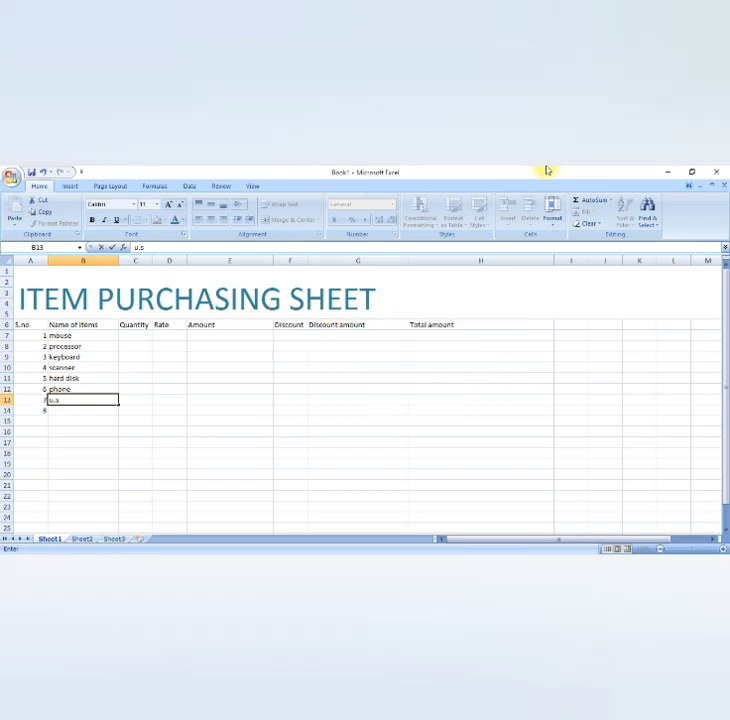
pyautogui.write('.b')
pyautogui.press('Return')
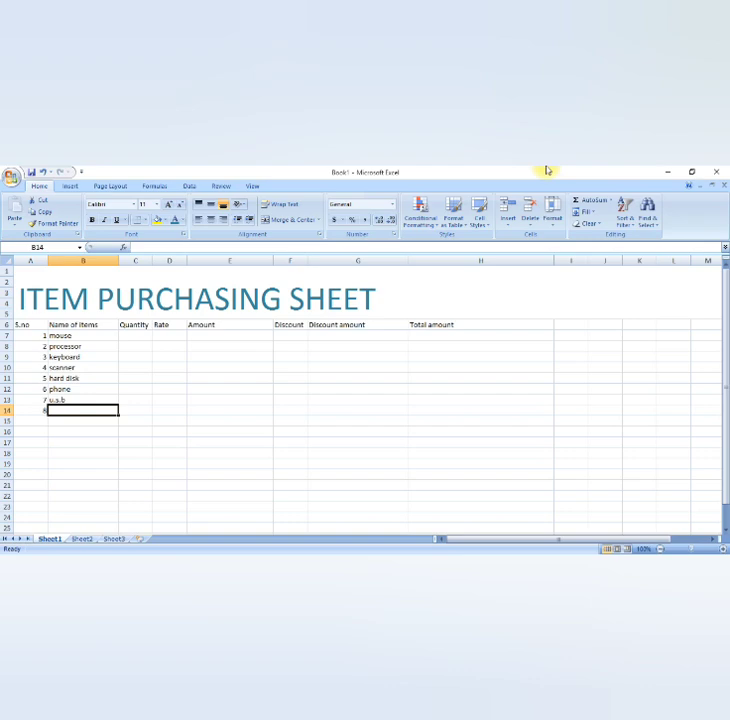
pyautogui.write('l')
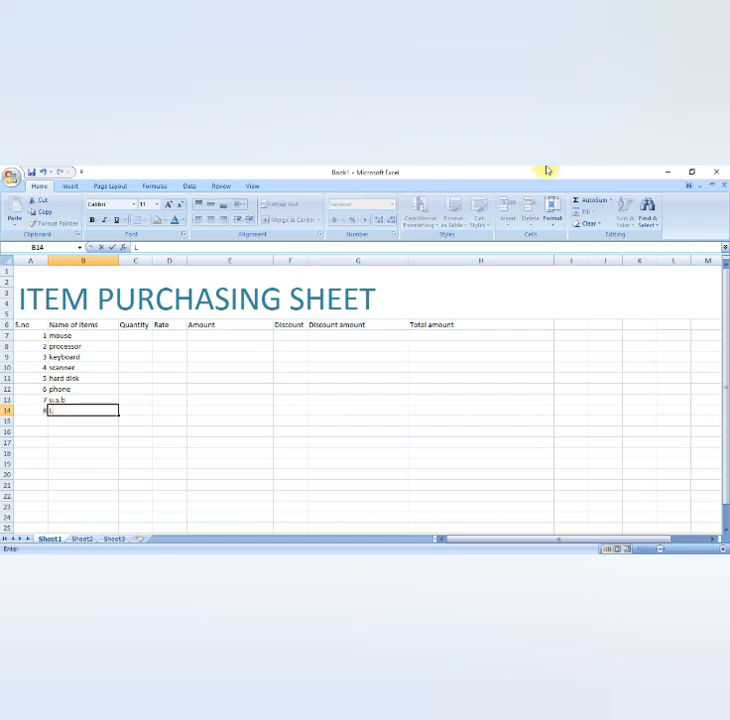
pyautogui.write('.')
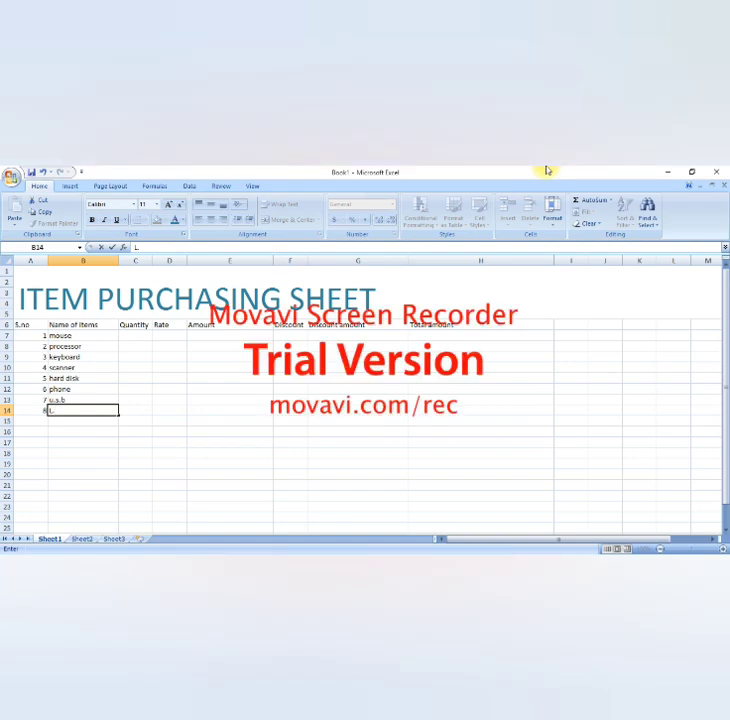
pyautogui.write('E.D')
# Enter the quantity 15 for mouse in C7 and for processor in C8.
pyautogui.press('Tab')
pyautogui.press('Up')
pyautogui.press('Up')
pyautogui.press('Up')
pyautogui.press('Up')
pyautogui.press('Up')
pyautogui.press('Up')
pyautogui.press('Up')
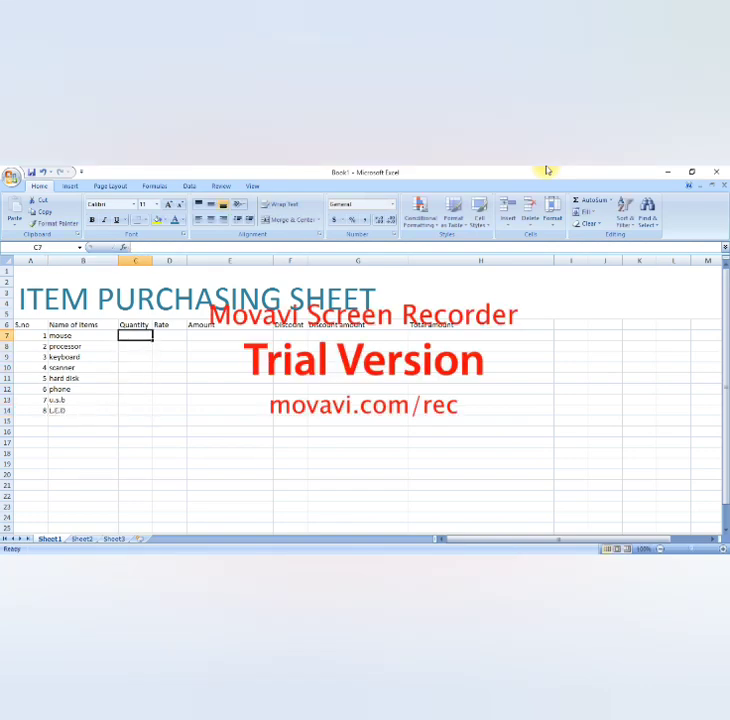
pyautogui.write('15')
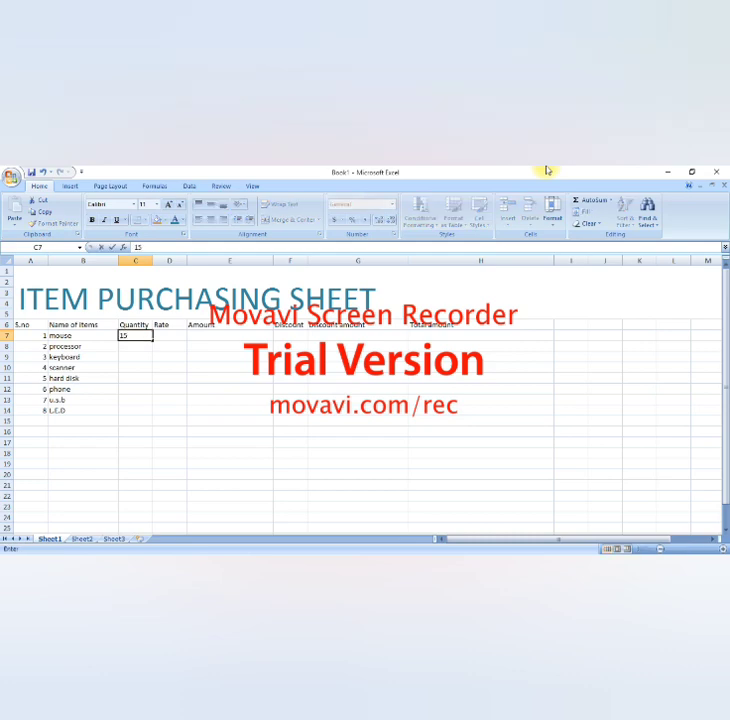
pyautogui.press('Return')
pyautogui.write('15')
pyautogui.press('Return')
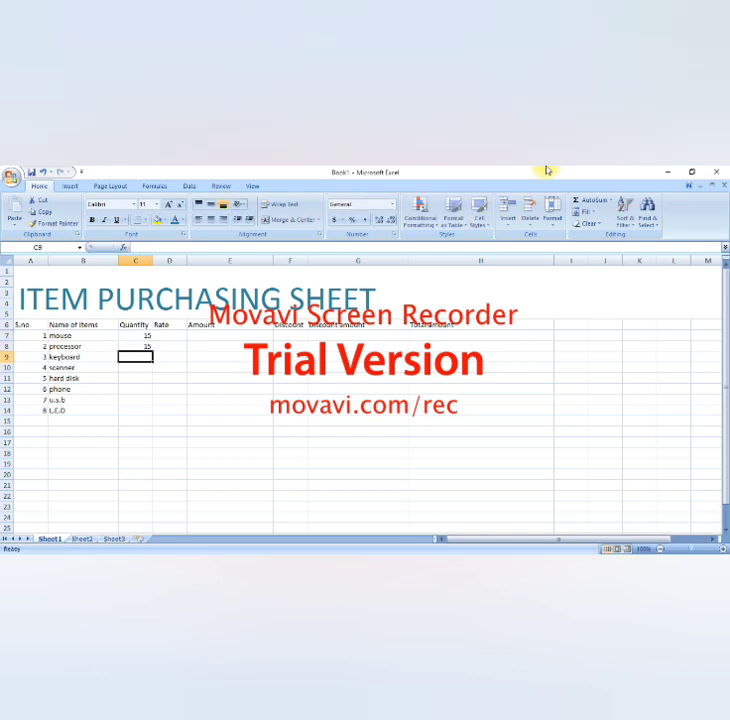
# Enter the quantity 15 in C9 and fill it down through C14.
pyautogui.write('15')
pyautogui.press('Return')
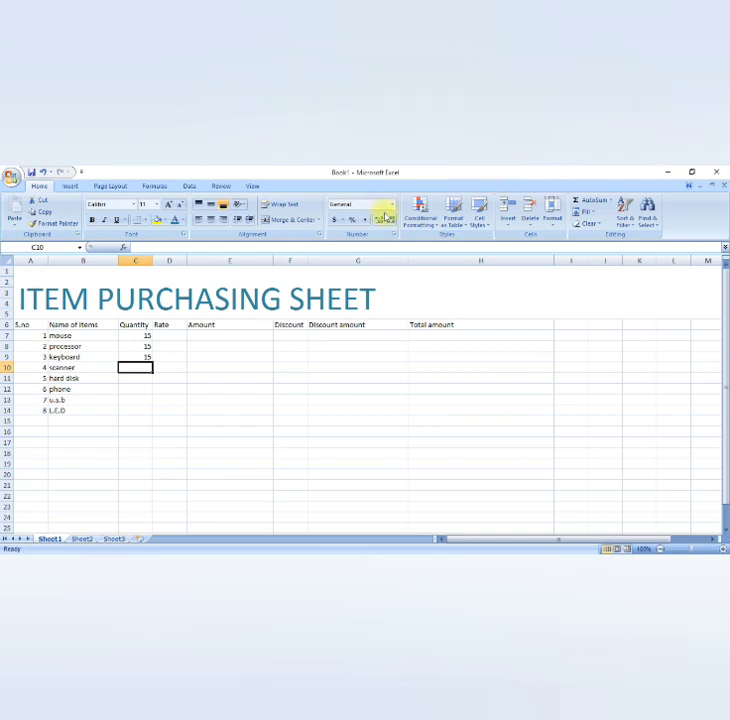
pyautogui.click(148, 355)
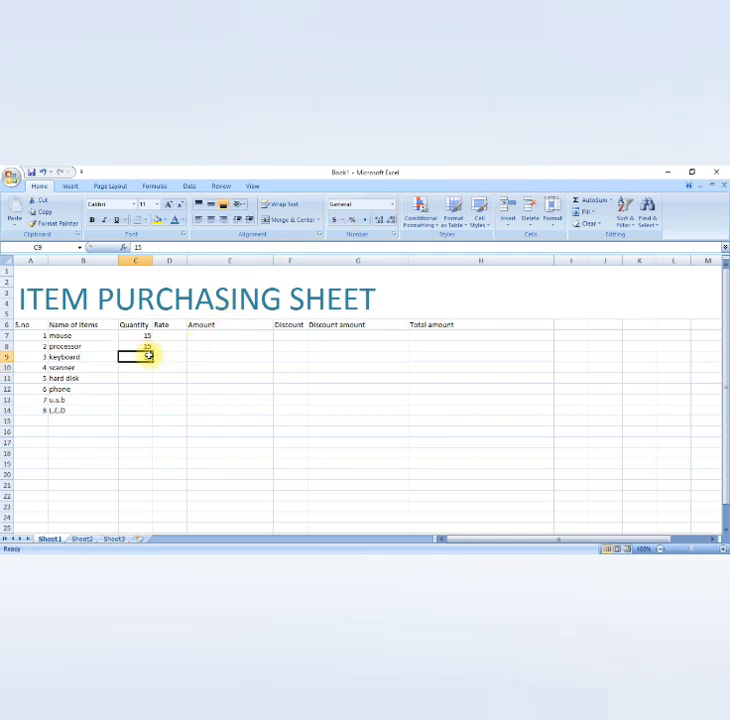
pyautogui.moveTo(148, 355); pyautogui.dragTo(150, 415)
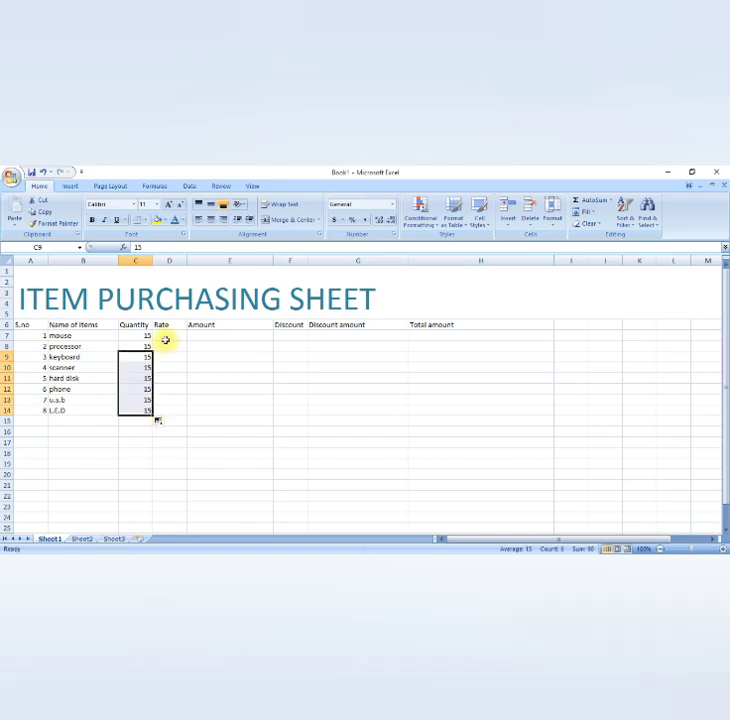
# Enter the rates 210 in D7, 3800 in D8 and 510 in D9.
pyautogui.click(167, 337)
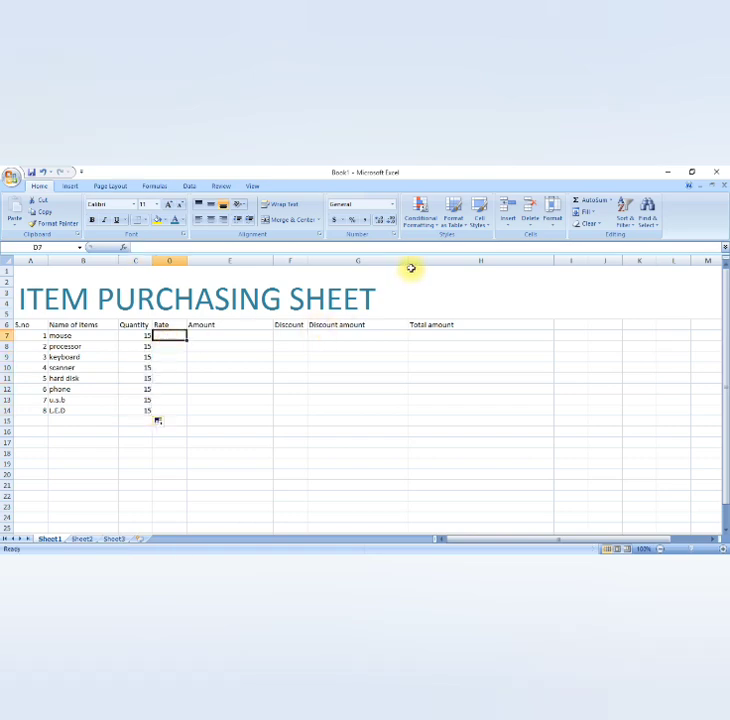
pyautogui.write('210')
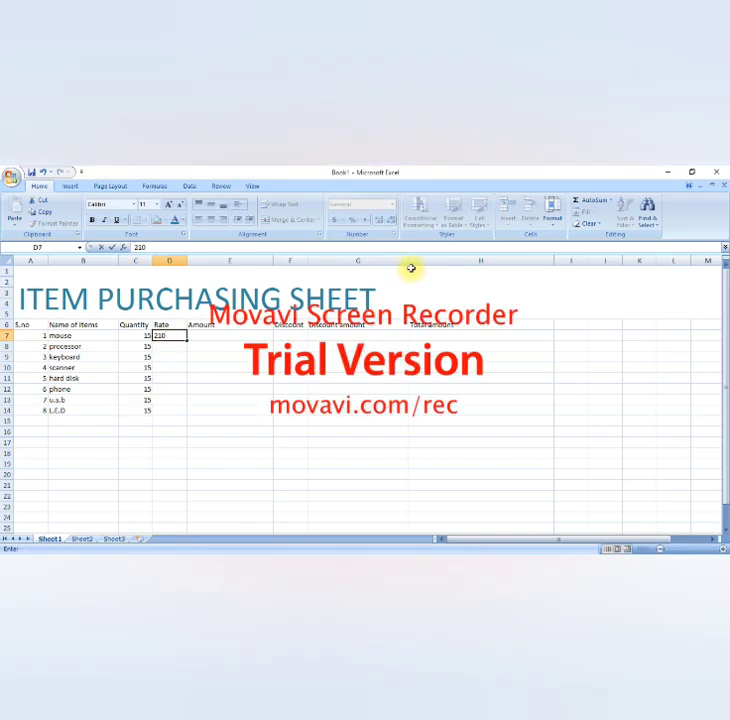
pyautogui.press('Return')
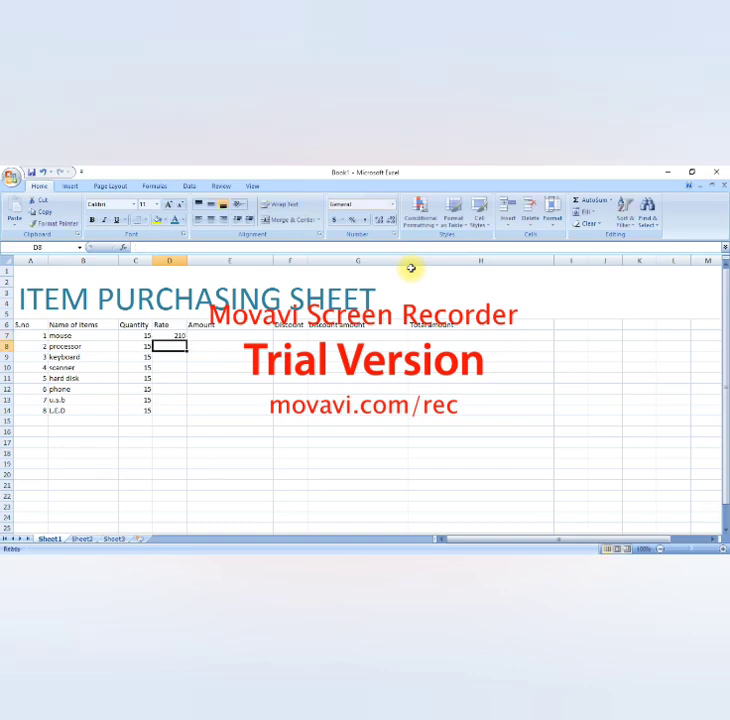
pyautogui.write('3800')
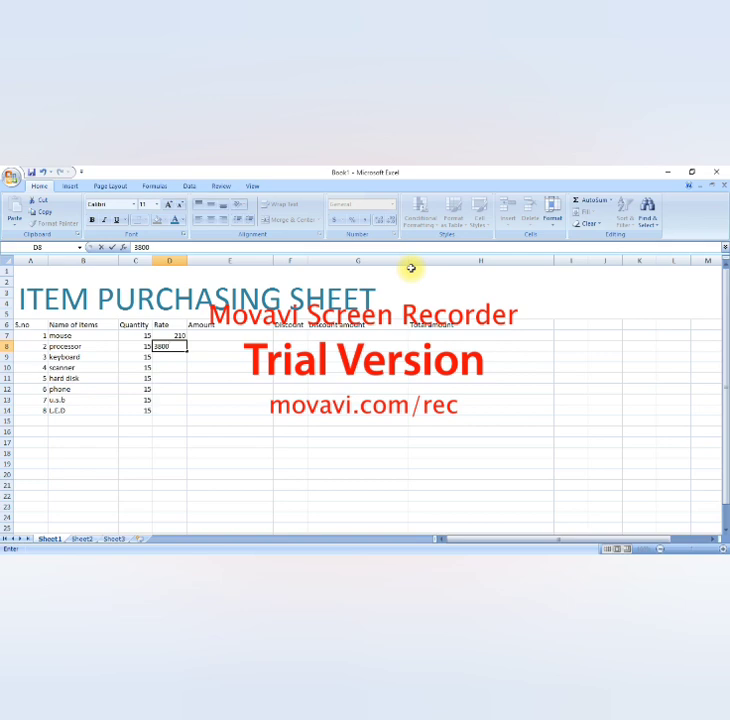
pyautogui.press('Return')
pyautogui.write('510')
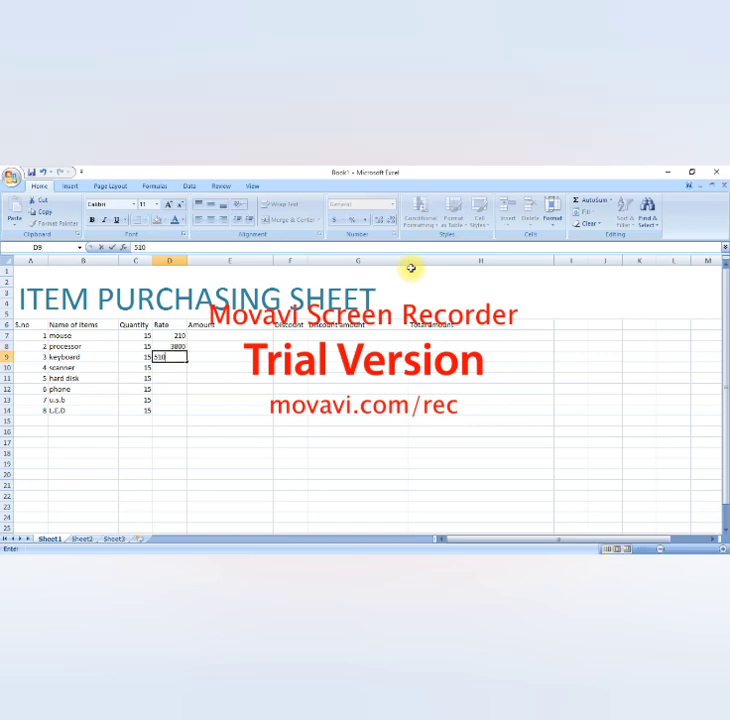
pyautogui.press('Return')
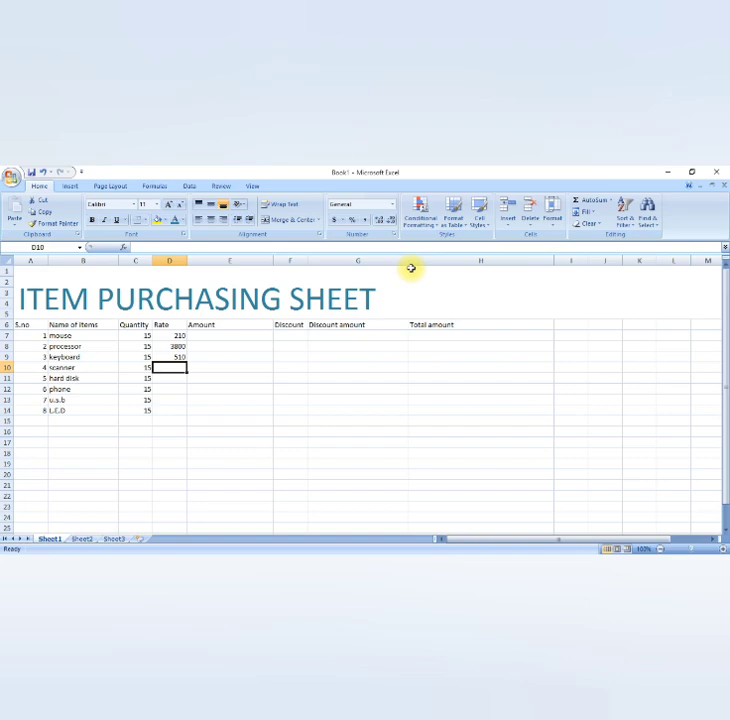
# Enter the rates 4500 for scanner in D10 and 1200 for hard disk in D11.
pyautogui.write('4500')
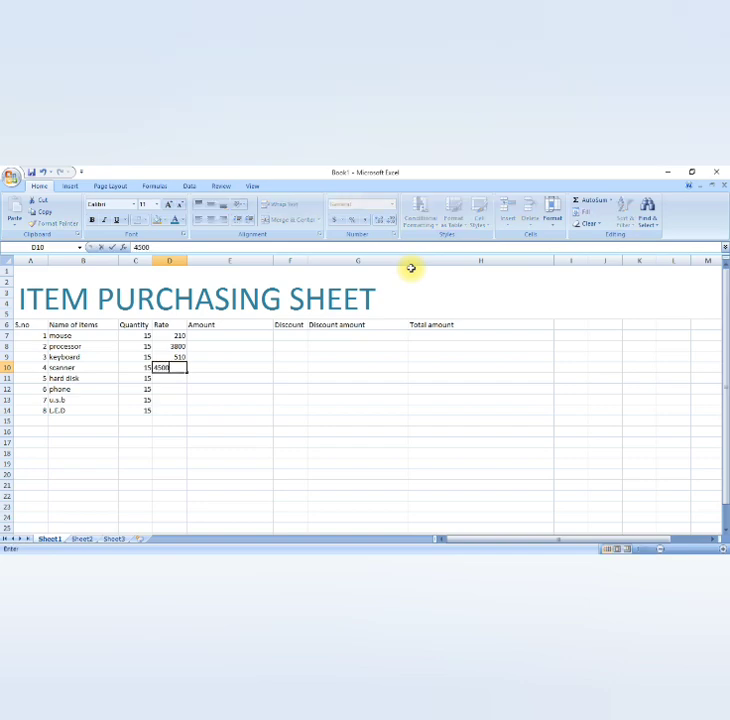
pyautogui.press('Return')
pyautogui.write('1200')
pyautogui.press('Return')
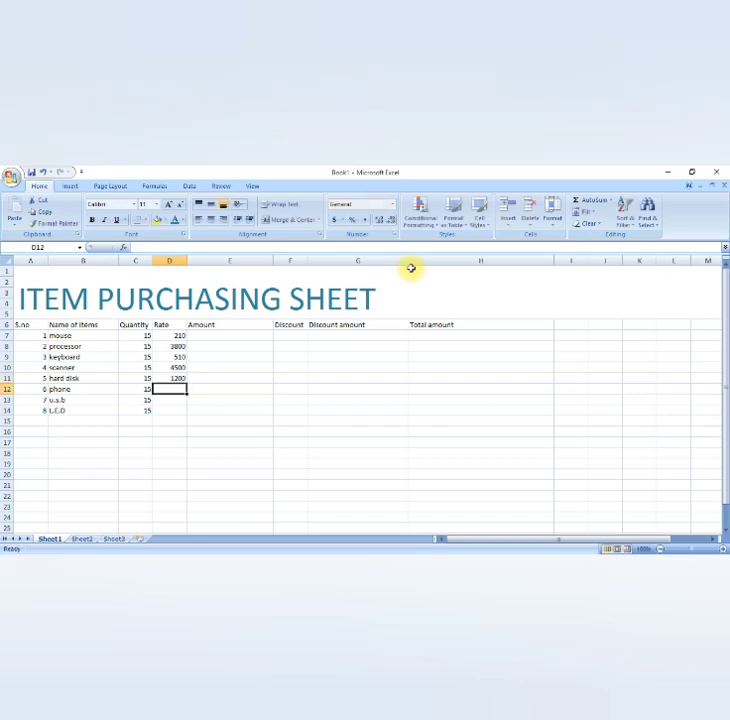
# Enter the phone's rate in D12 and correct it to 23000.
pyautogui.write('2300')
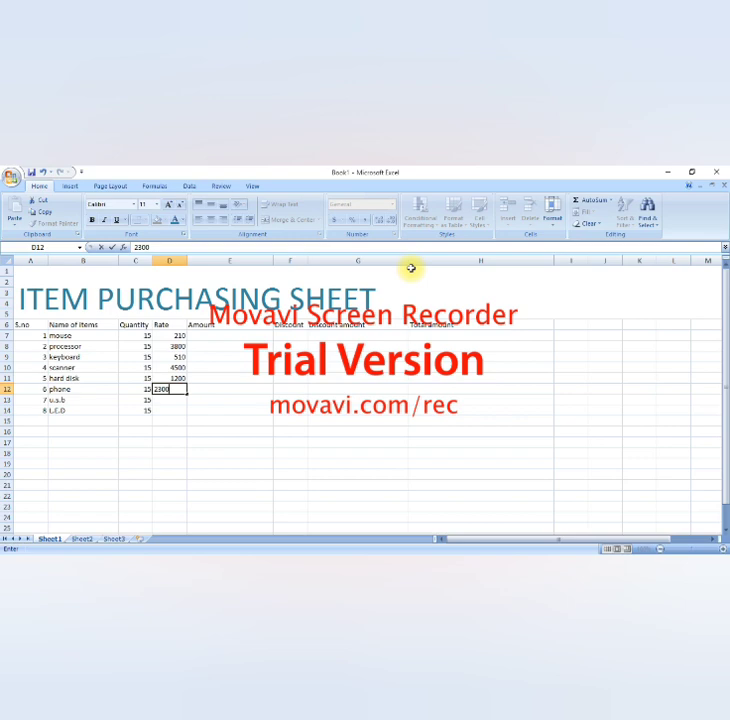
pyautogui.press('Return')
pyautogui.press('Up')
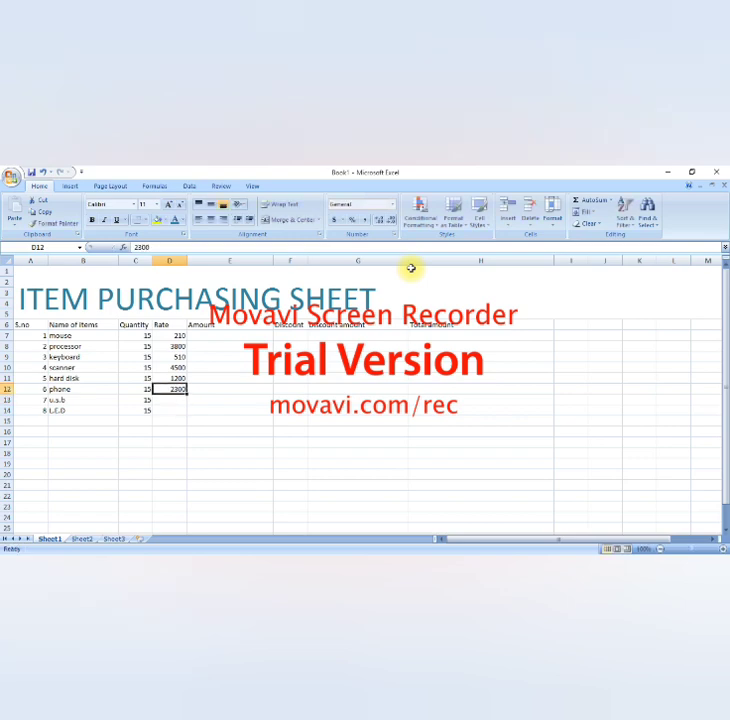
pyautogui.doubleClick(181, 390)
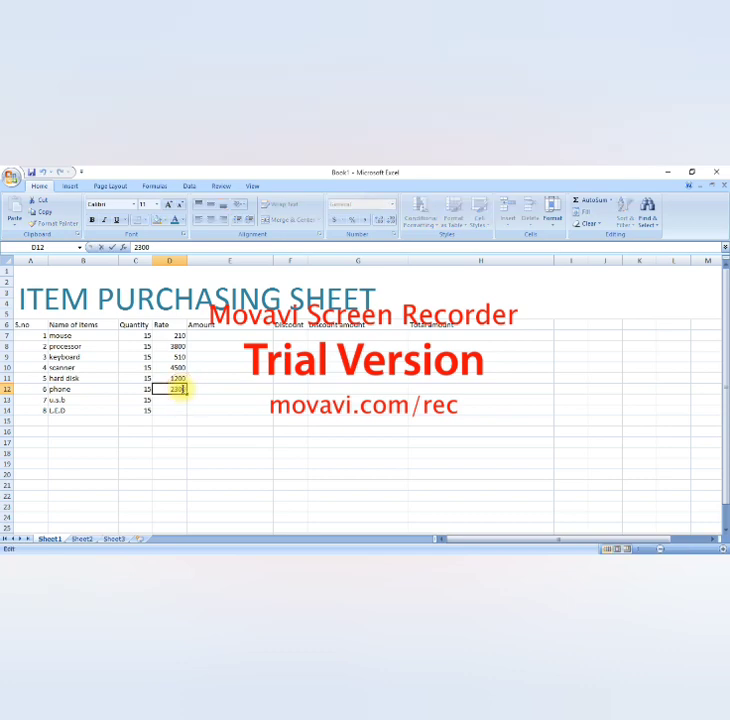
pyautogui.write('0')
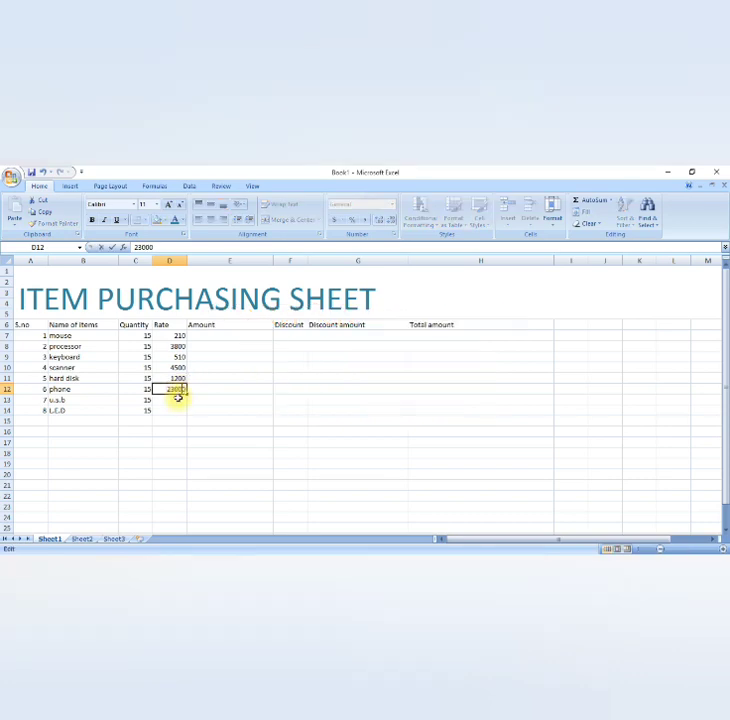
# Enter the rates 500 for u.s.b in D13 and 1000 for L.E.D in D14.
pyautogui.click(177, 398)
pyautogui.write('5')
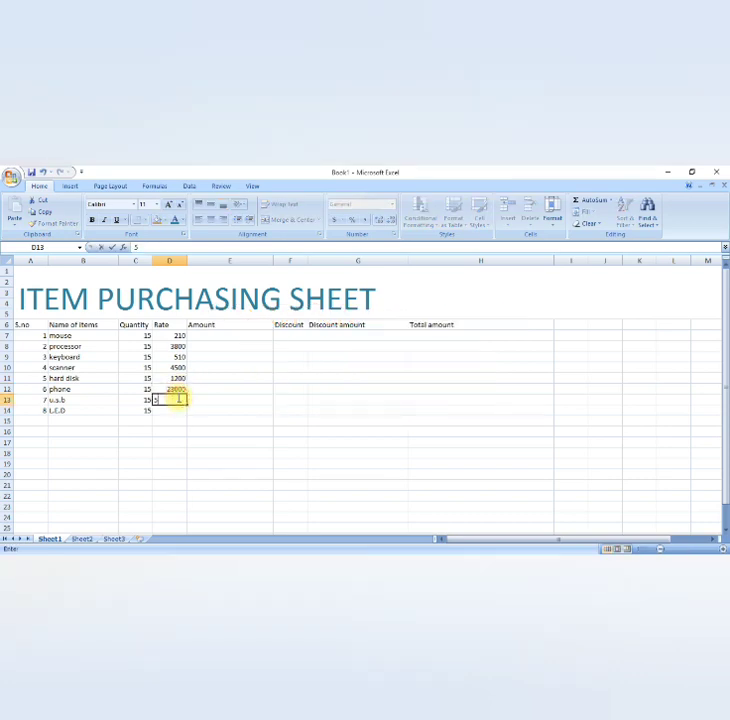
pyautogui.write('00')
pyautogui.press('Return')
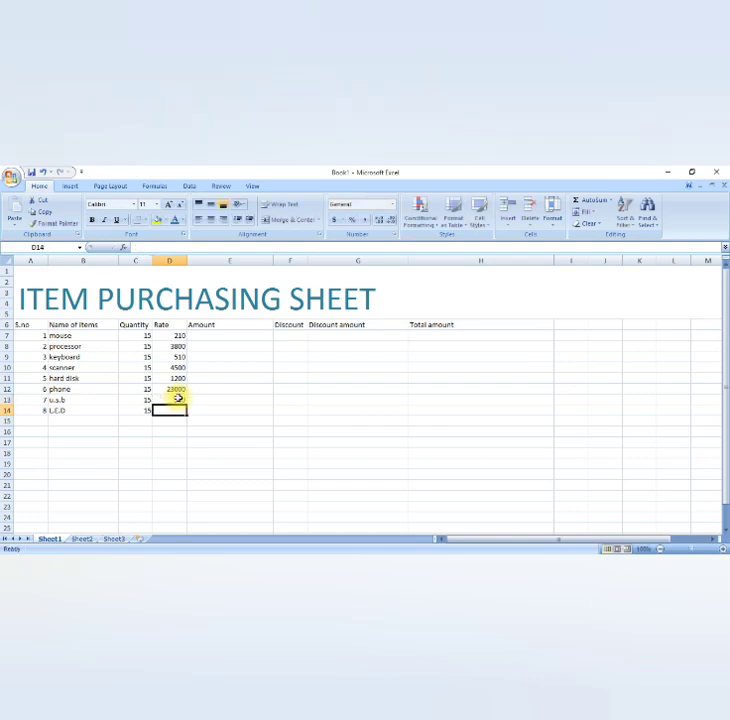
pyautogui.write('1000')
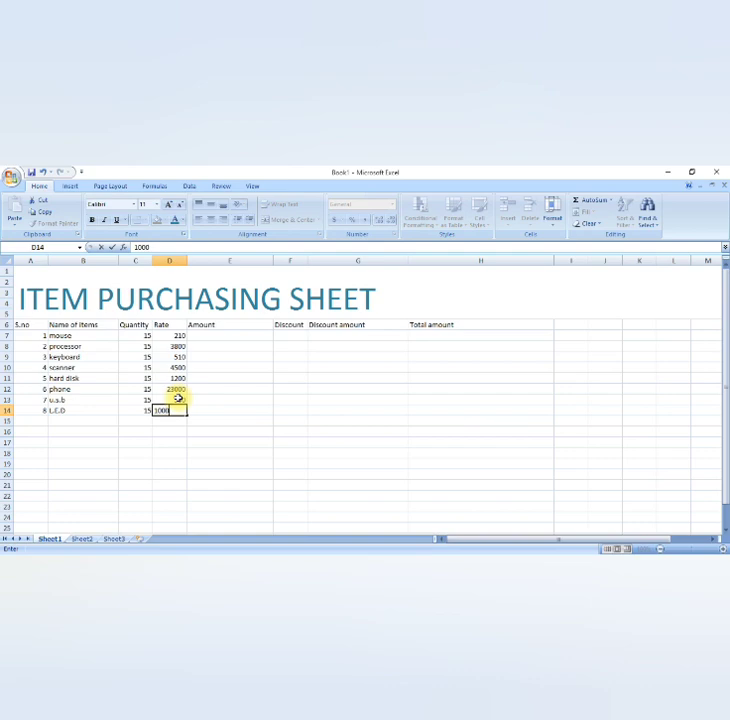
pyautogui.press('Tab')
# Enter the discounts 9 in F7, 5 in F8 and 6 in F9.
pyautogui.press('Up')
pyautogui.press('Up')
pyautogui.press('Up')
pyautogui.press('Up')
pyautogui.press('Up')
pyautogui.press('Up')
pyautogui.press('Up')
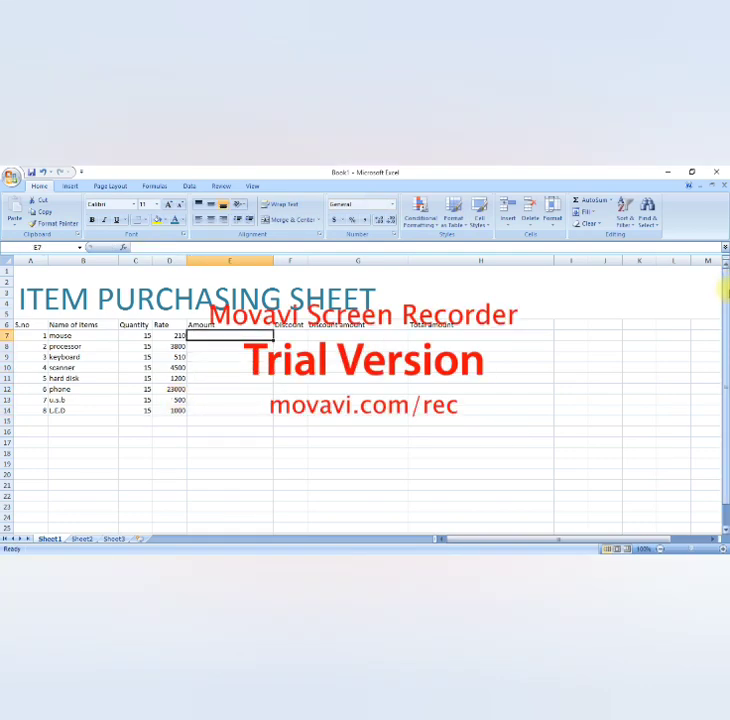
pyautogui.press('Right')
pyautogui.press('Right')
pyautogui.press('Left')
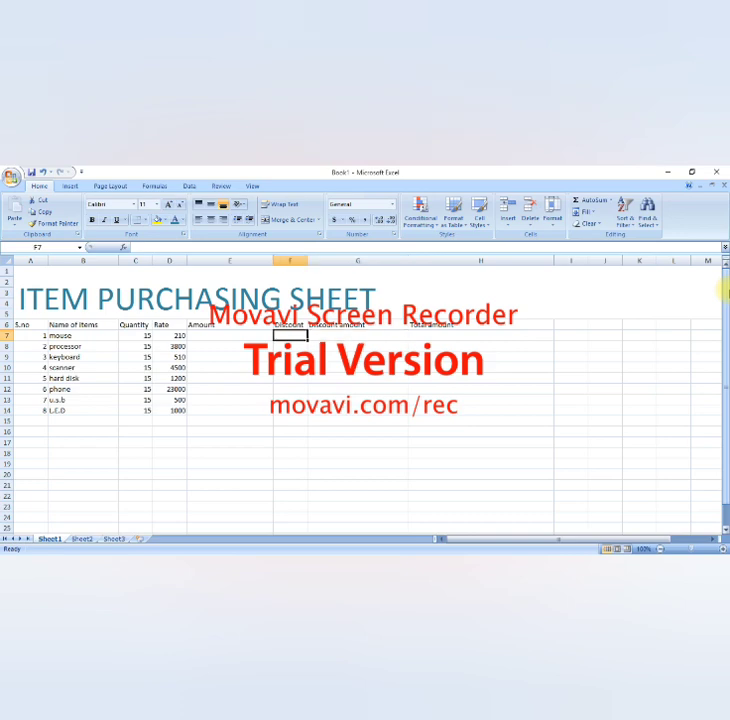
pyautogui.write('9')
pyautogui.press('Return')
pyautogui.write('5')
pyautogui.press('Return')
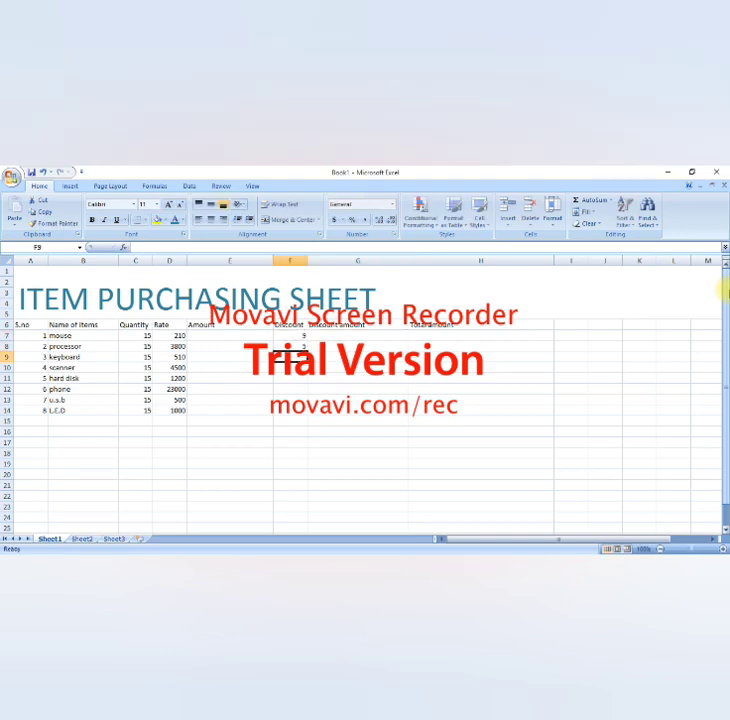
pyautogui.write('6')
pyautogui.press('Return')
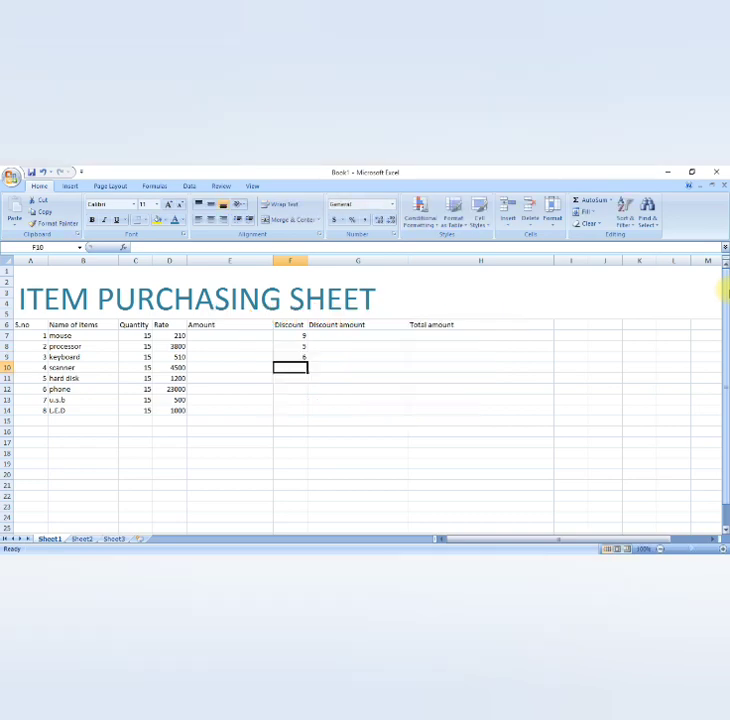
# Enter the discounts 8 in F10, 4 in F11 and 8 in F12.
pyautogui.write('8')
pyautogui.press('Return')
pyautogui.write('4')
pyautogui.press('Return')
pyautogui.write('8')
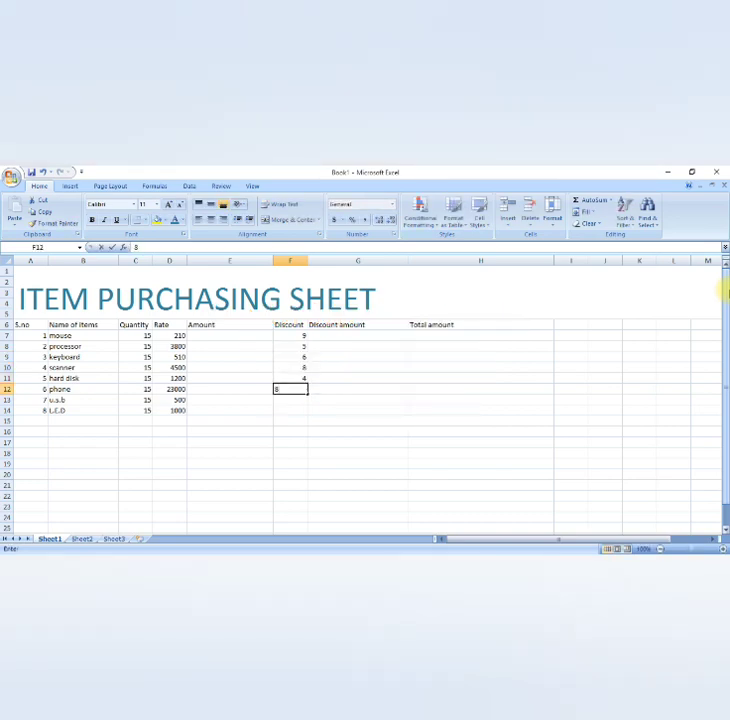
pyautogui.press('Return')
# Enter the discounts 9 for u.s.b in F13 and 2 for L.E.D in F14.
pyautogui.write('9')
pyautogui.press('Return')
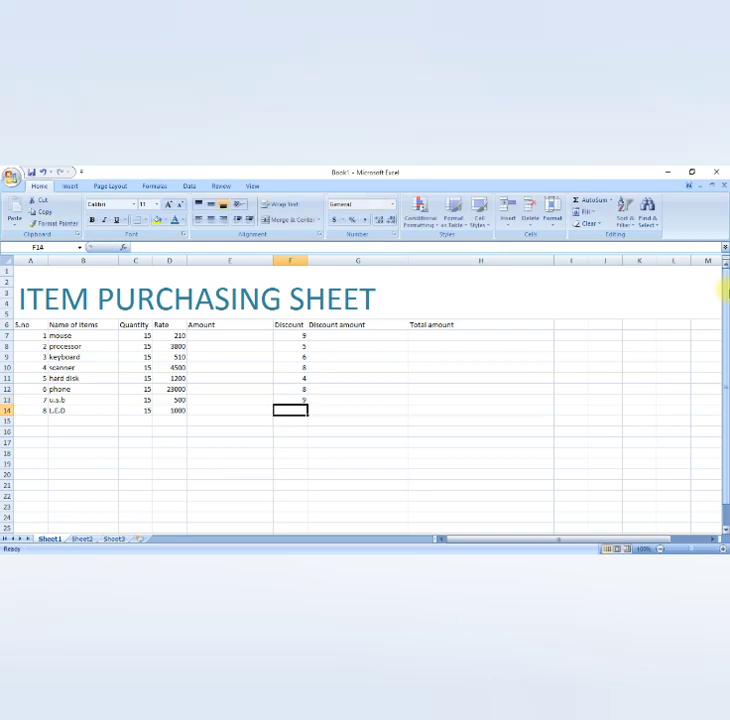
pyautogui.write('2')
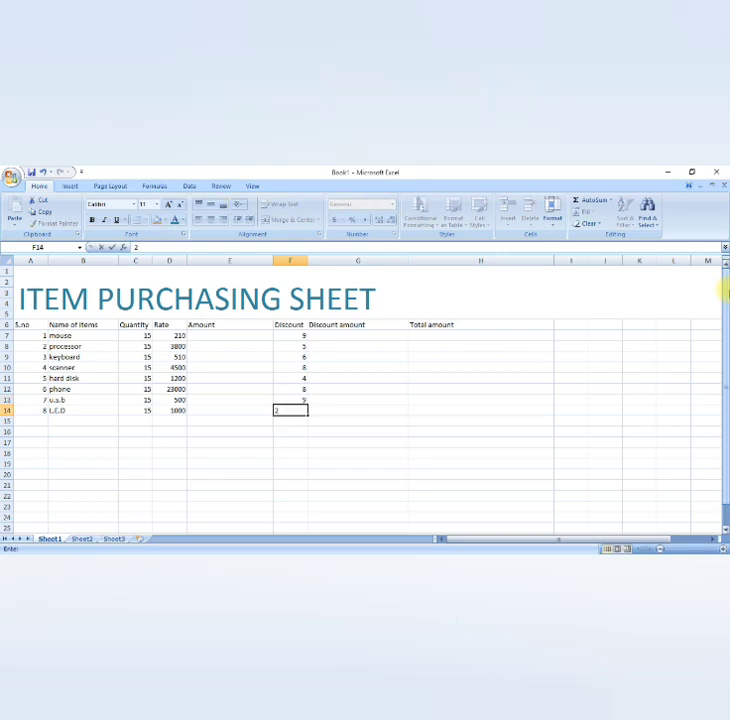
pyautogui.press('Right')
# Calculate the mouse's amount in E7 with the formula =product(c7:d7).
pyautogui.press('Up')
pyautogui.press('Up')
pyautogui.press('Up')
pyautogui.press('Left')
pyautogui.press('Left')
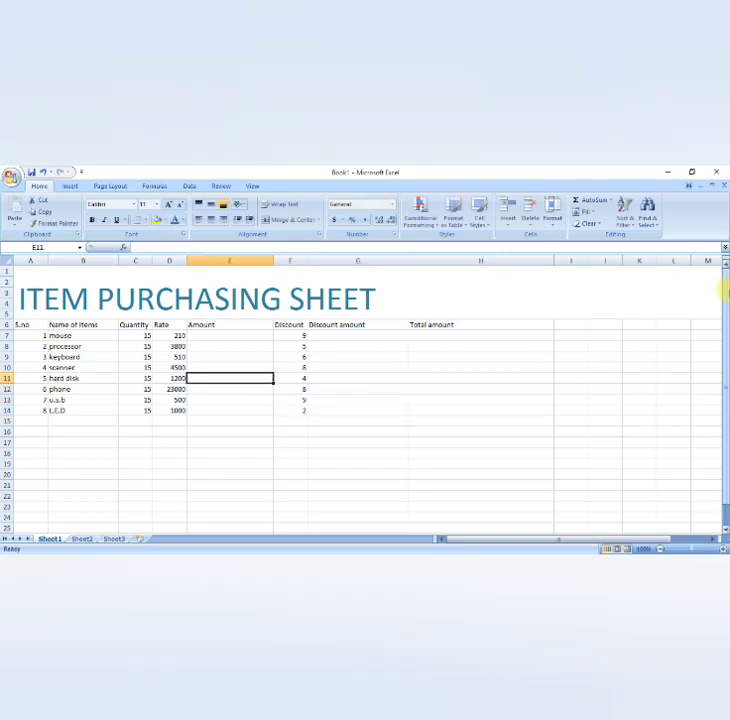
pyautogui.press('Up')
pyautogui.press('Up')
pyautogui.press('Up')
pyautogui.press('Up')
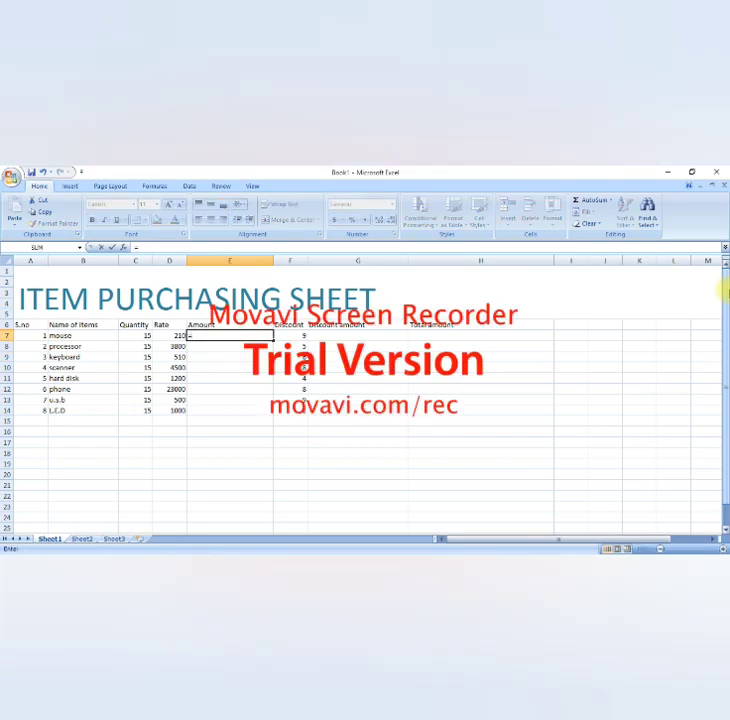
pyautogui.write('=product')
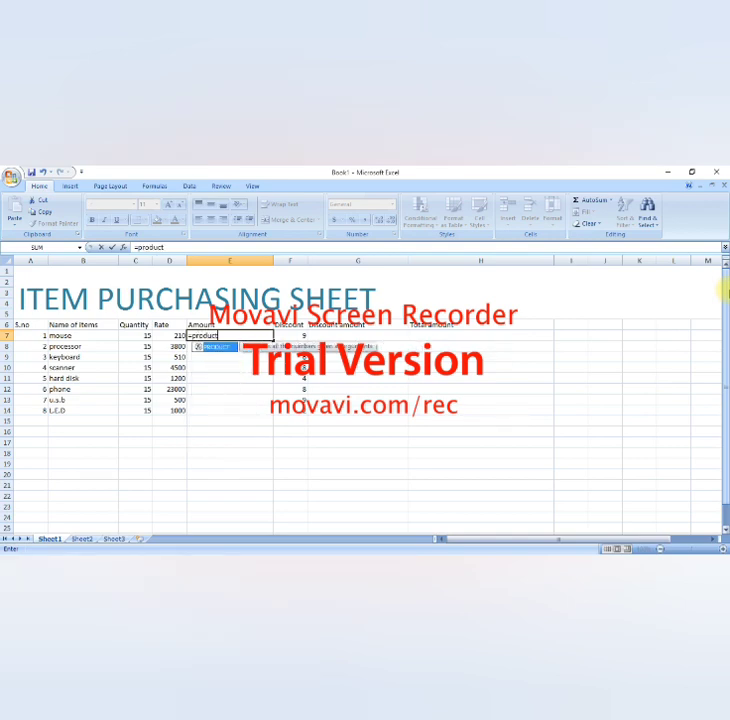
pyautogui.write('(')
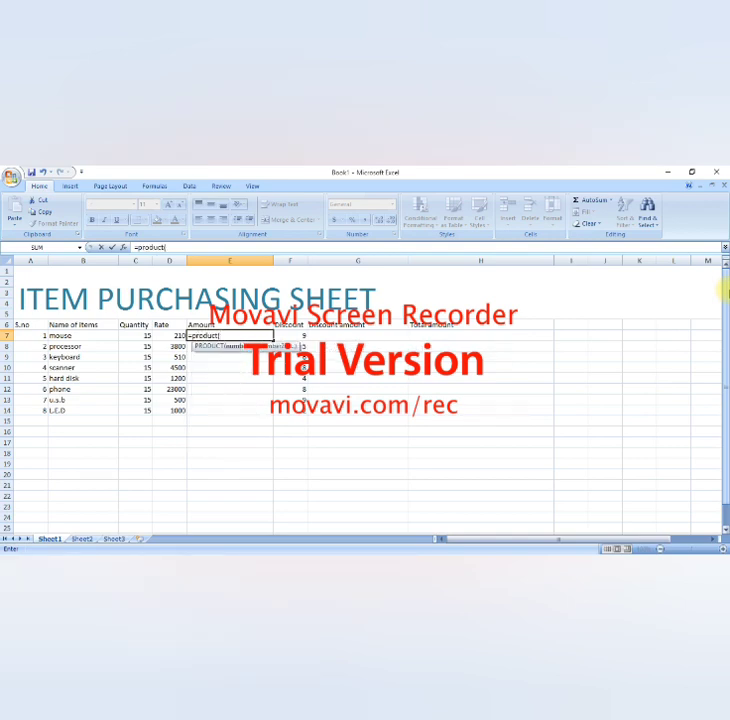
pyautogui.write('c')
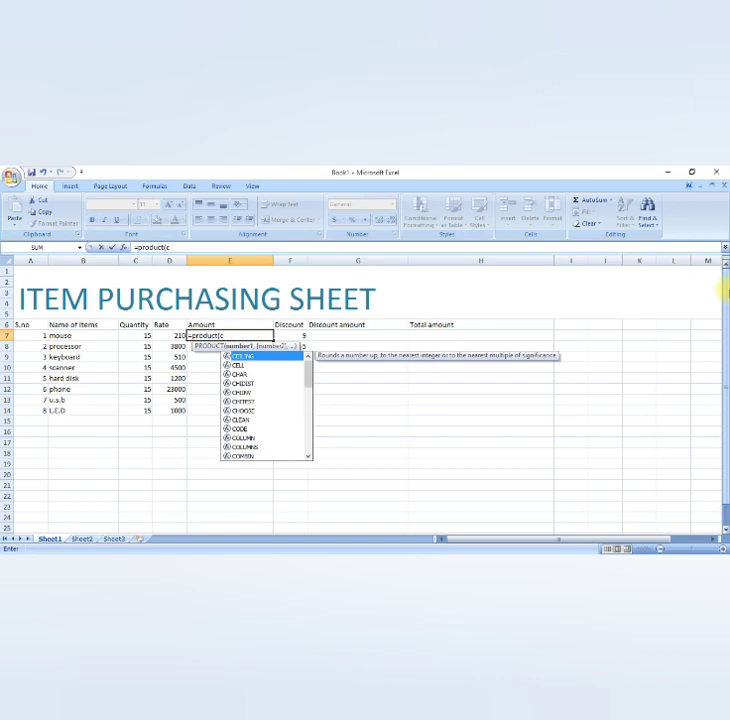
pyautogui.write('7')
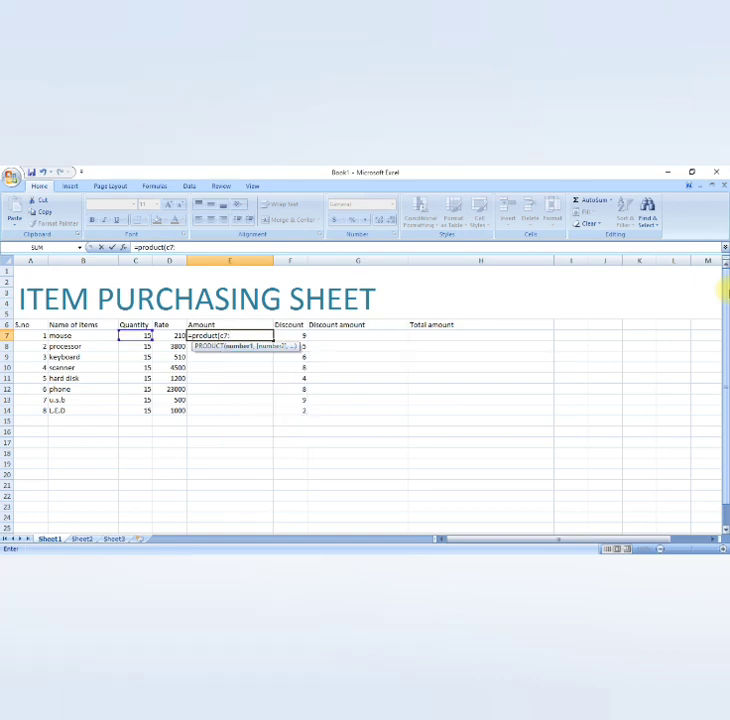
pyautogui.write(':d7)')
pyautogui.press('Return')
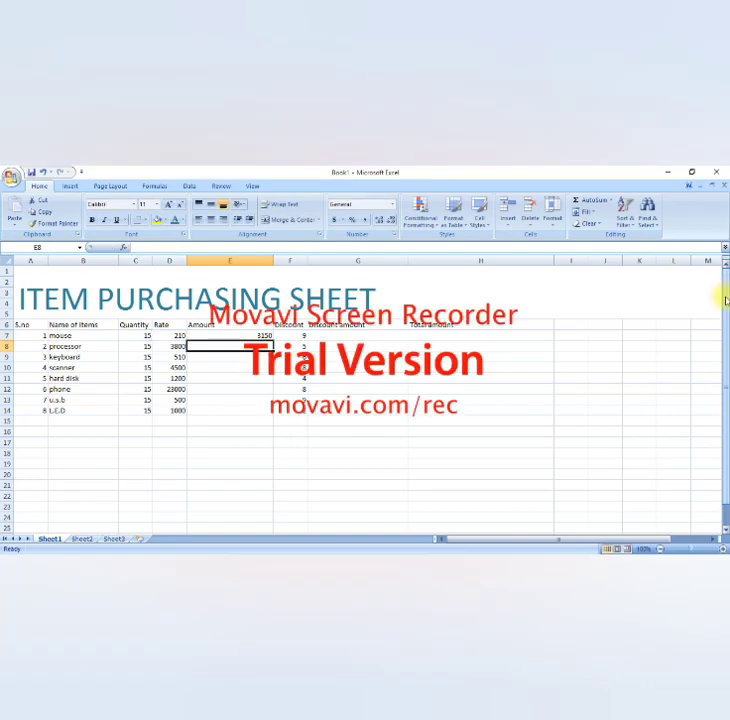
# Fill the amount formula from E7 down through E14 for the remaining items.
pyautogui.click(245, 335)
pyautogui.moveTo(272, 339); pyautogui.dragTo(268, 410)
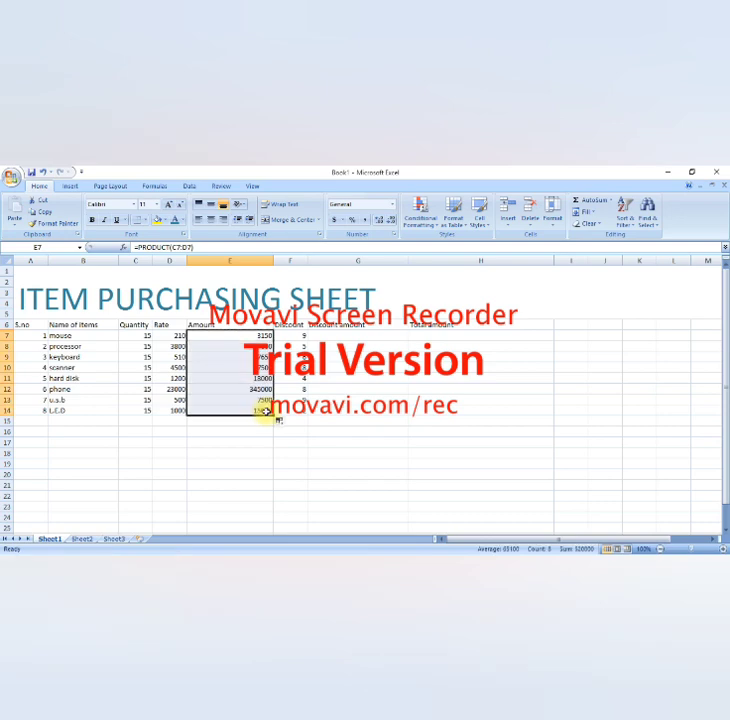
pyautogui.press('Right')
# Calculate the mouse's discount amount in G7 with =avg(9/100*e7), accepting the proposed formula correction.
pyautogui.click(328, 338)
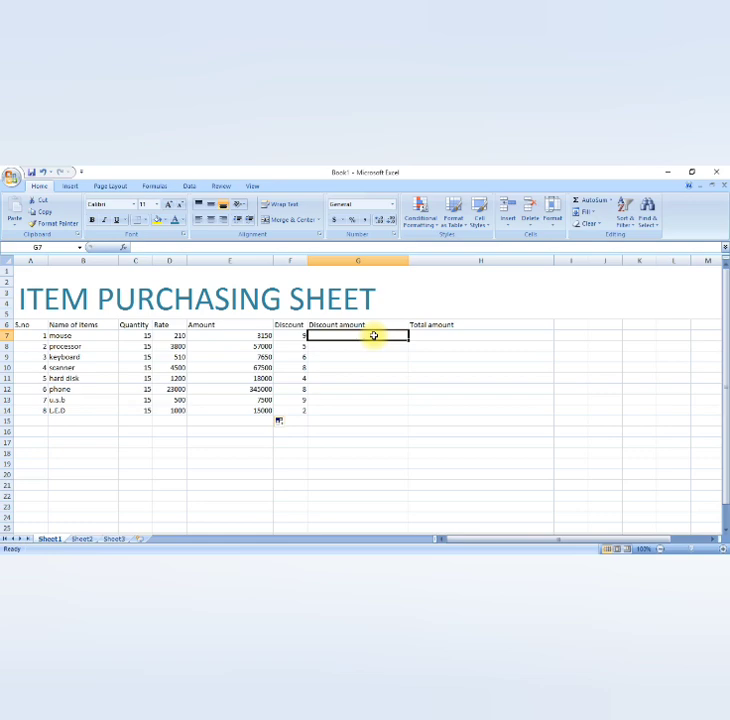
pyautogui.doubleClick(374, 336)
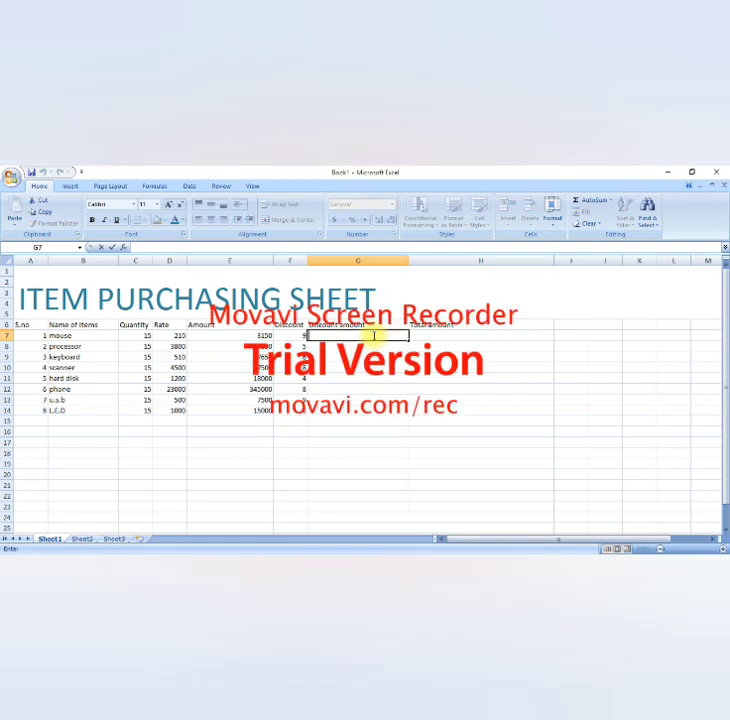
pyautogui.write('=avg')
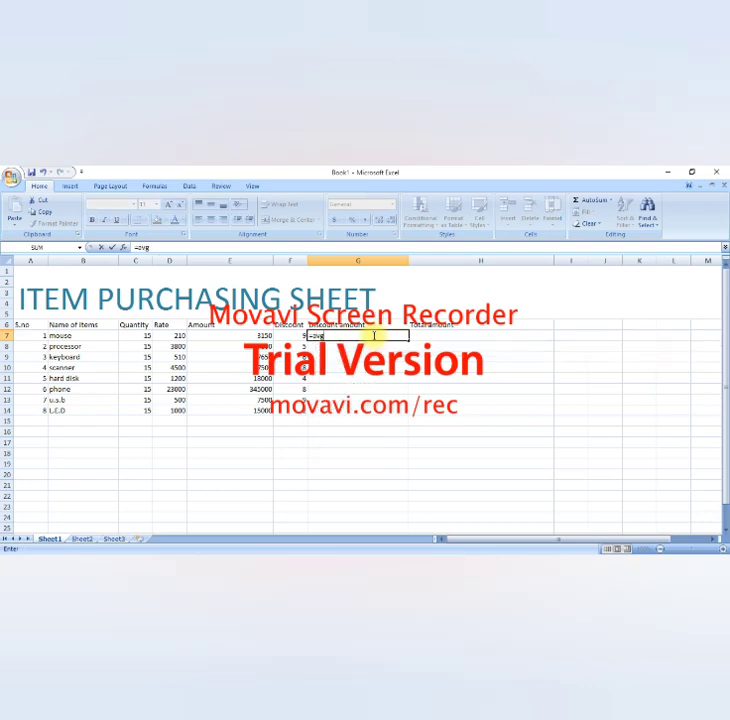
pyautogui.write('(9/100')
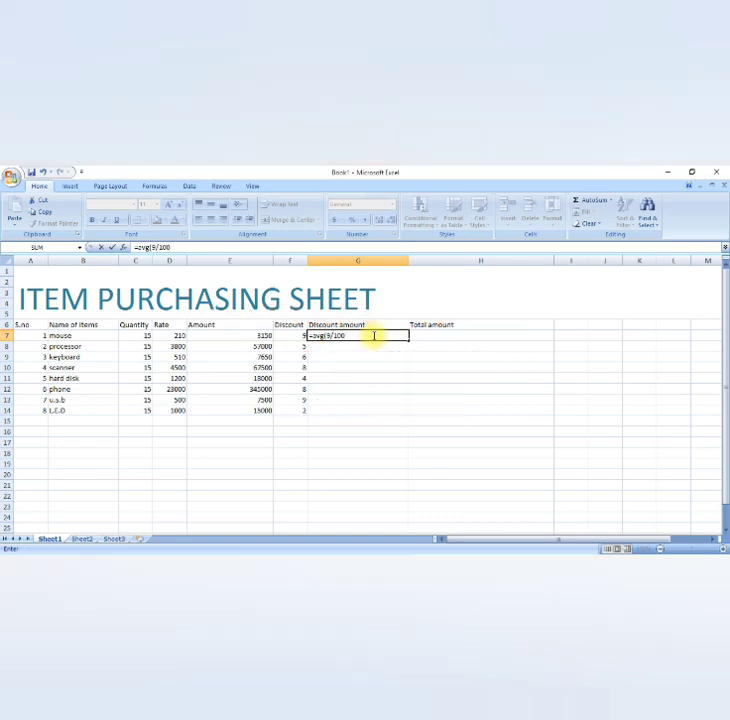
pyautogui.write('*e')
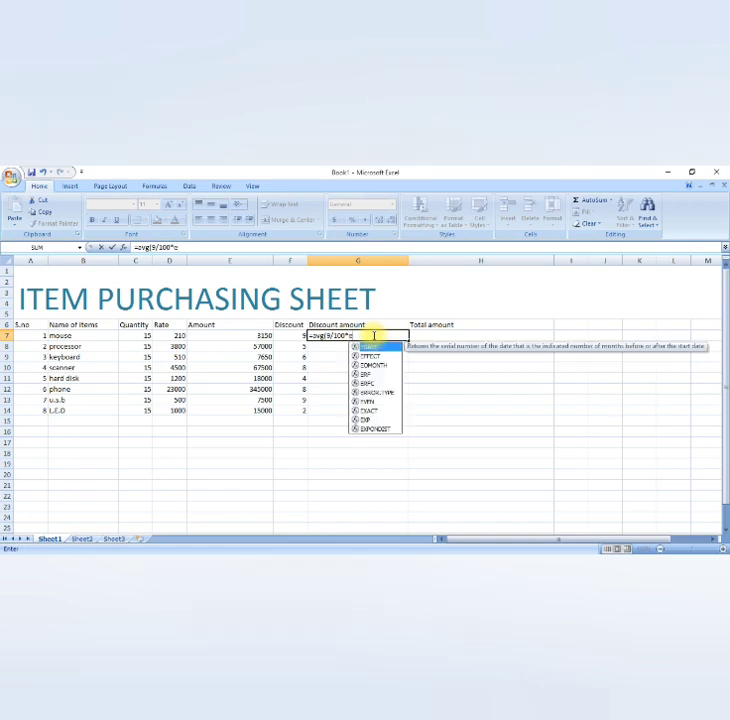
pyautogui.write('7')
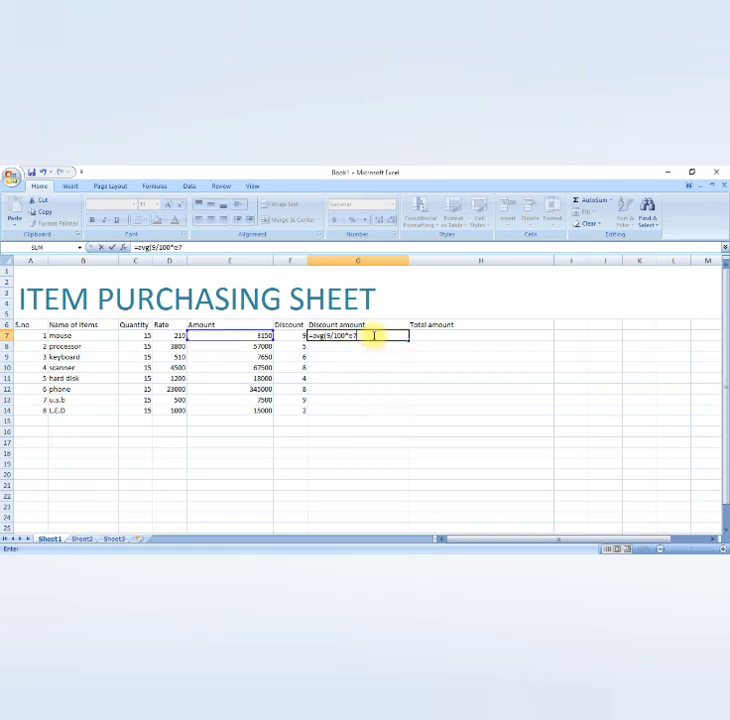
pyautogui.write(')')
pyautogui.press('Return')
pyautogui.click(344, 404)
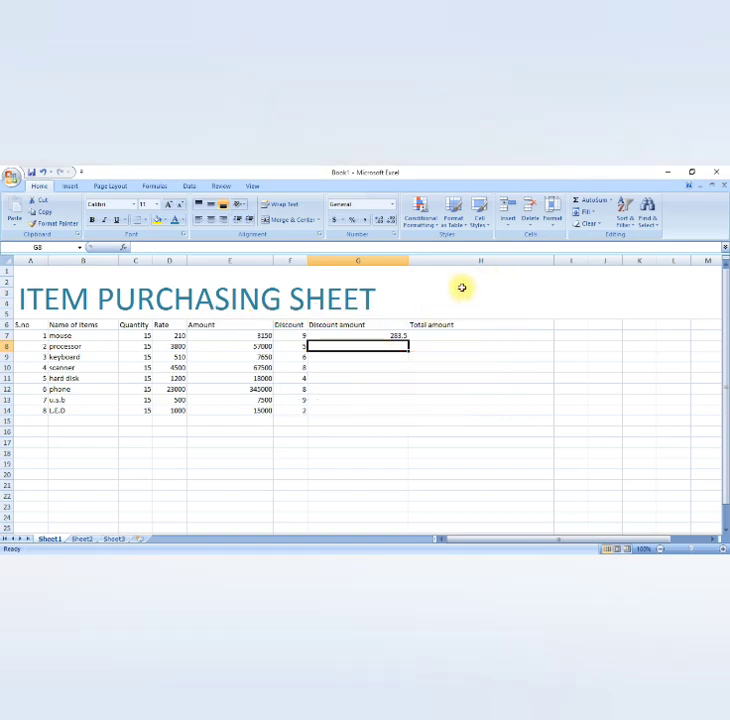
# Calculate the processor's discount amount in G8 with =avg(5/100*e8), accepting the proposed correction to AVERAGE.
pyautogui.write('=avg')
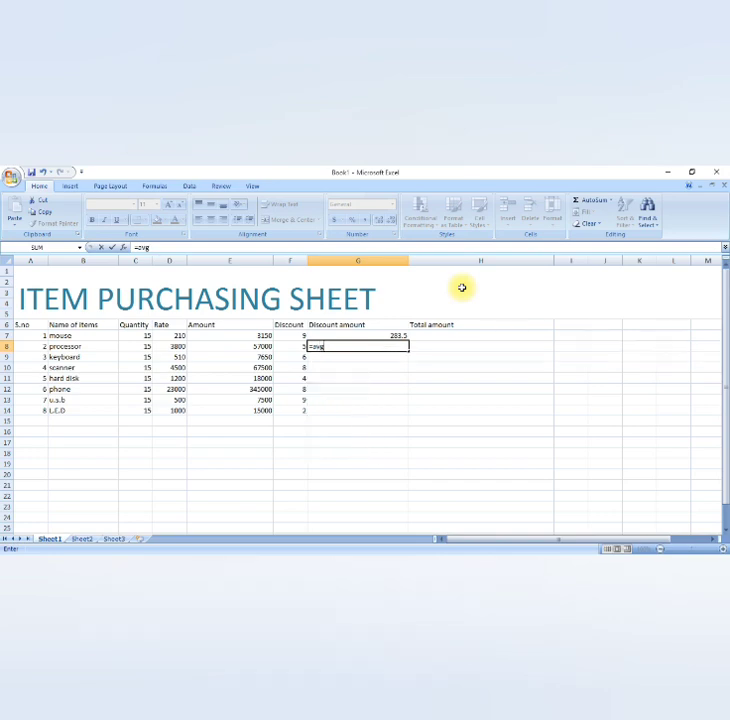
pyautogui.write('(5/100')
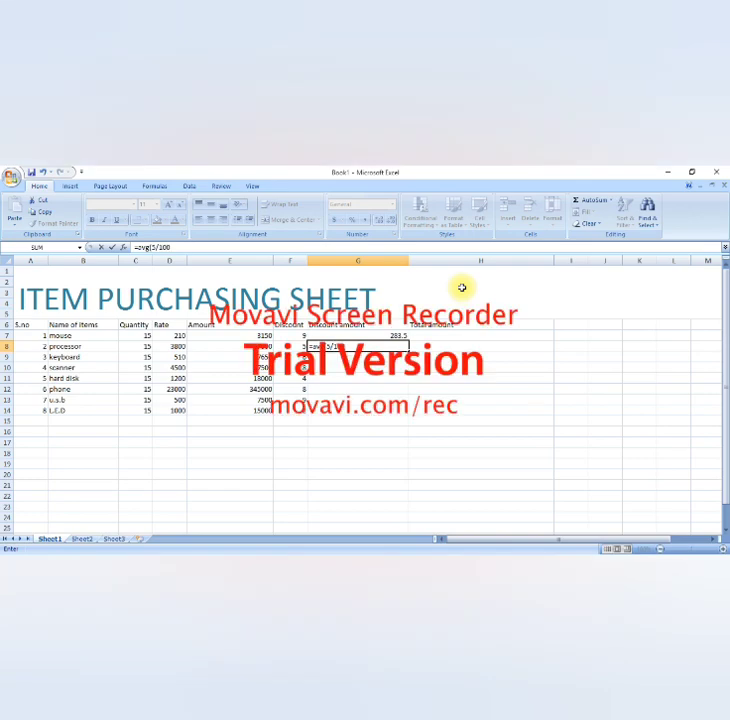
pyautogui.write('*e8')
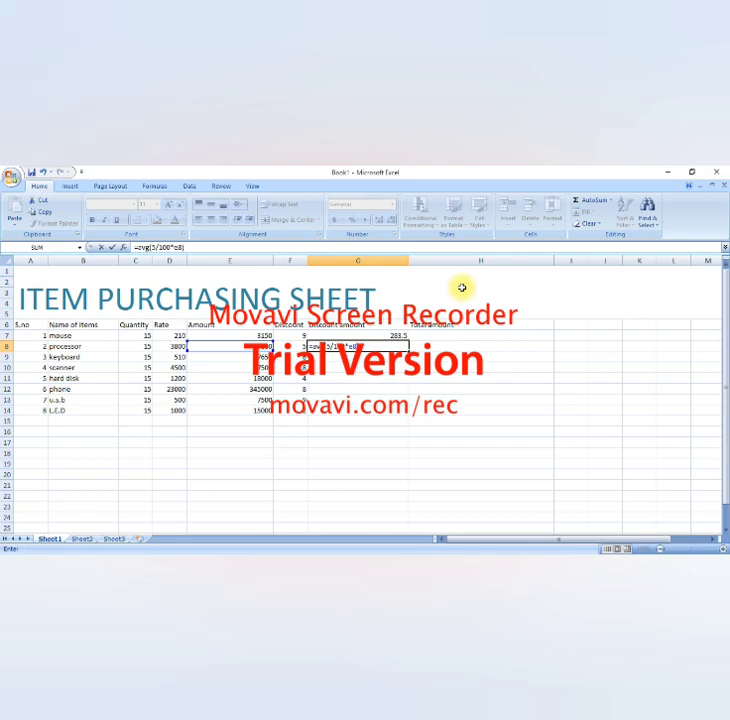
pyautogui.press('Return')
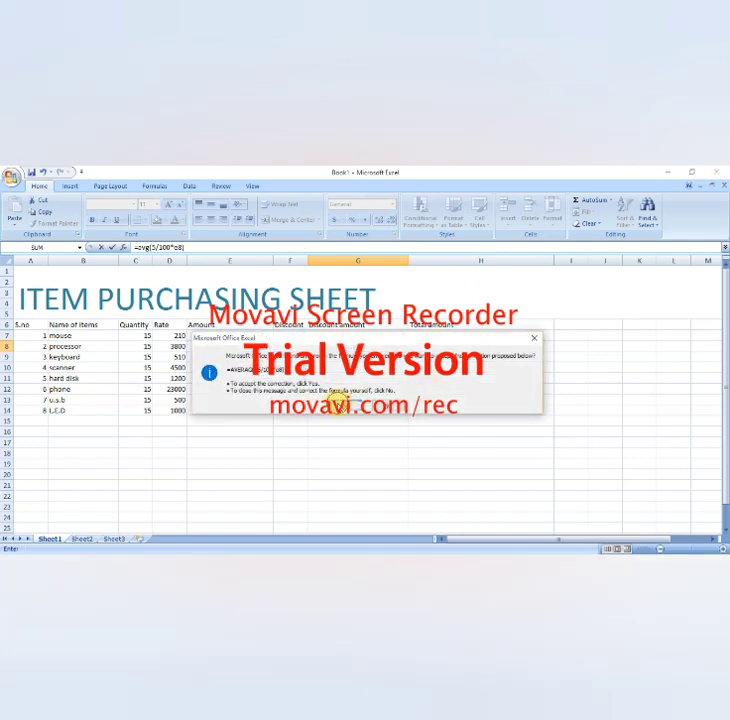
pyautogui.click(340, 406)
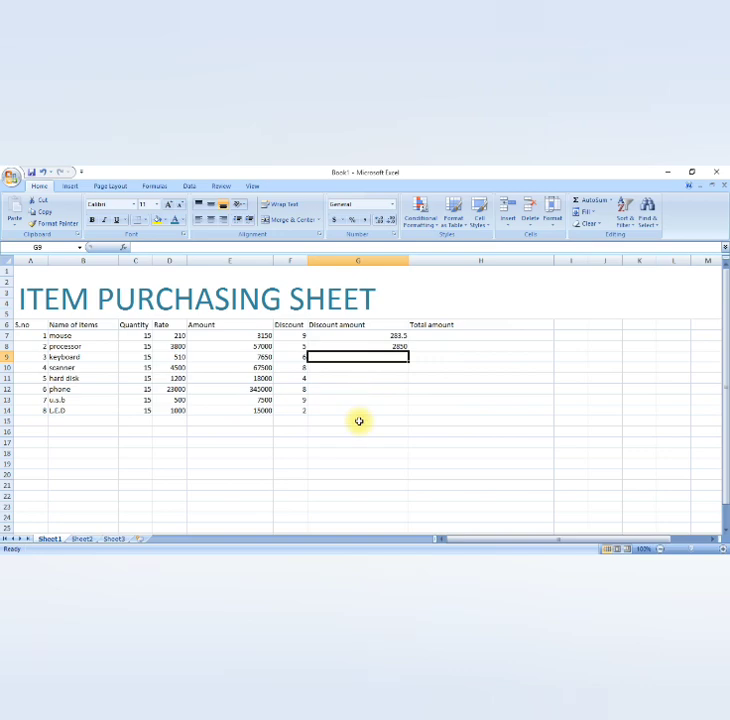
# Calculate the keyboard's discount amount in G9 with =avg(6/100*e9), accepting the proposed correction to AVERAGE.
pyautogui.write('=avg')
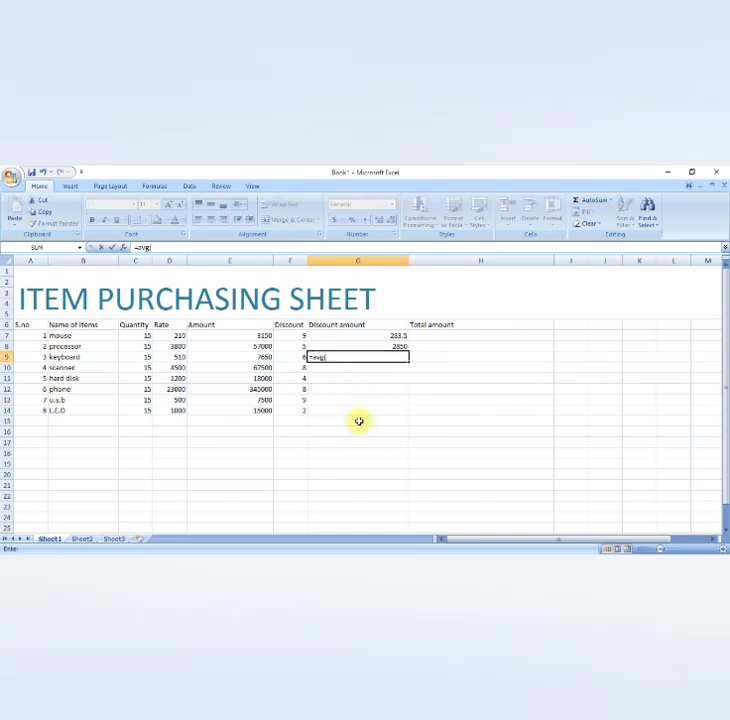
pyautogui.write('(6/100*')
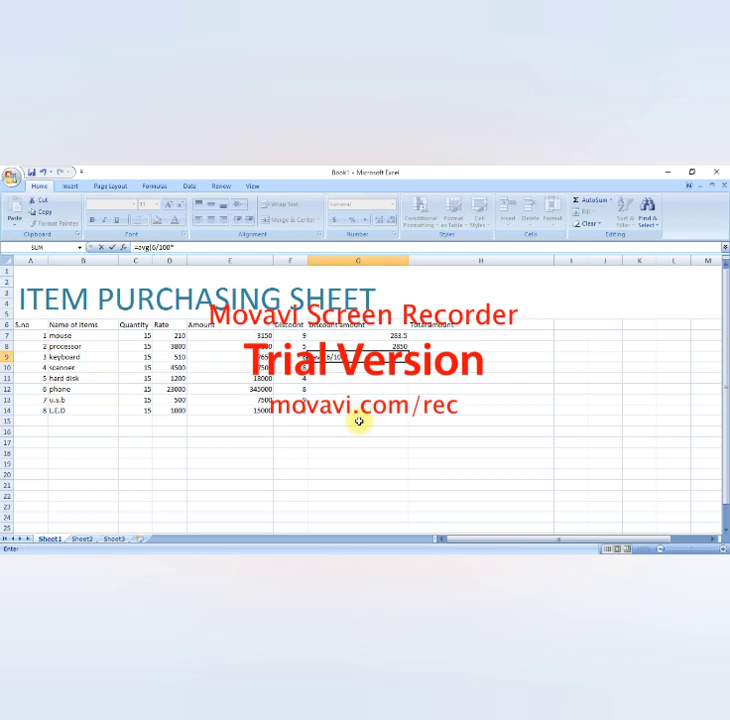
pyautogui.write('e')
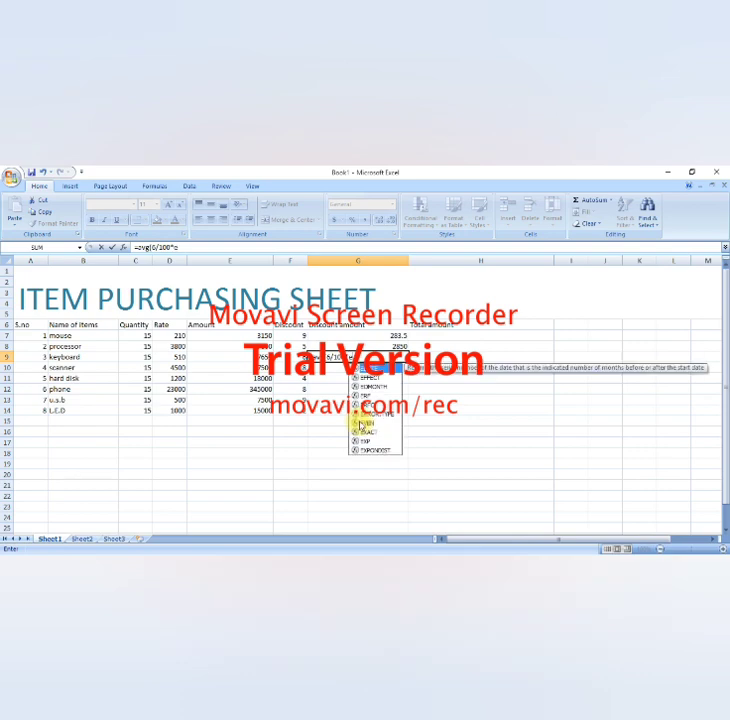
pyautogui.write('9')
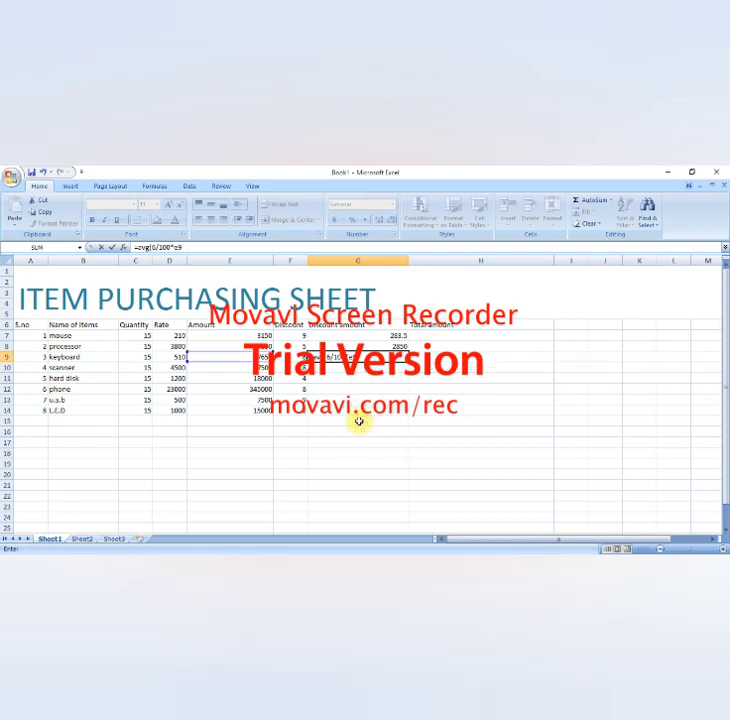
pyautogui.write(')')
pyautogui.press('Return')
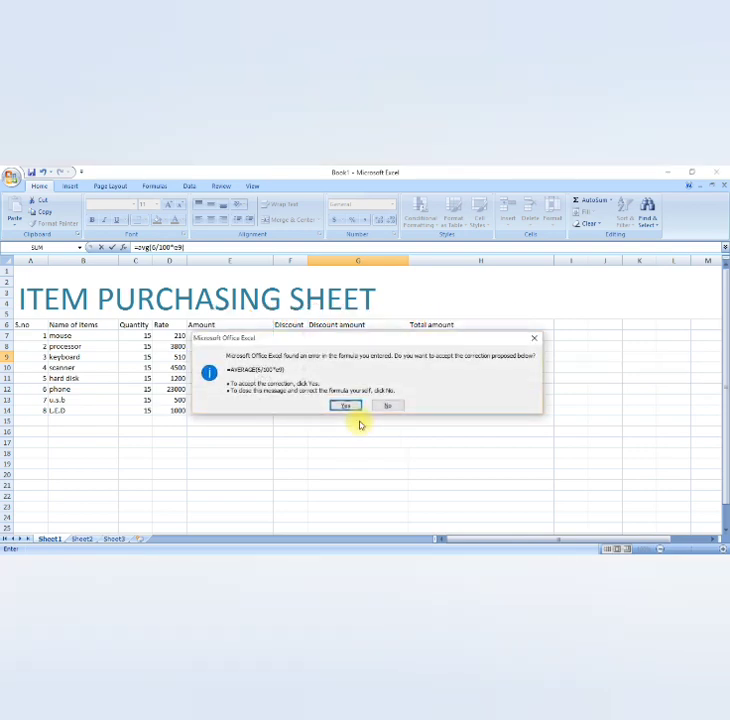
pyautogui.click(346, 406)
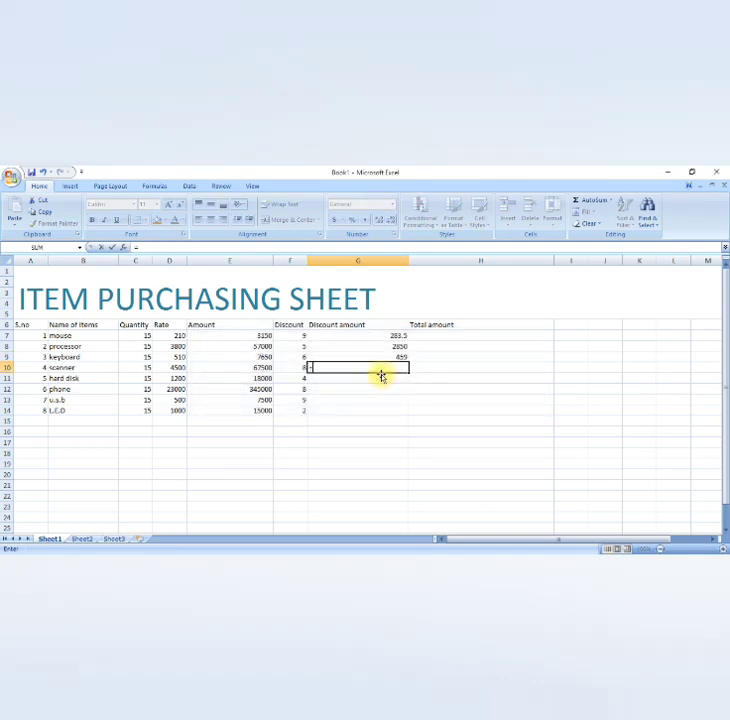
# Calculate the scanner's discount amount in G10 with =avg(8/100*e10), accepting the proposed correction to AVERAGE.
pyautogui.write('=avg')
pyautogui.write('8/1')
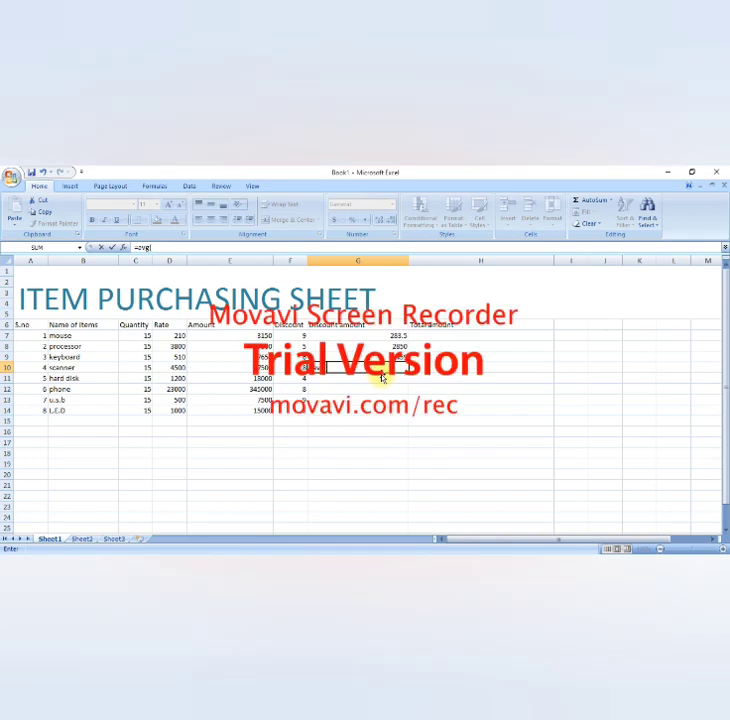
pyautogui.write('00')
pyautogui.write('*e1')
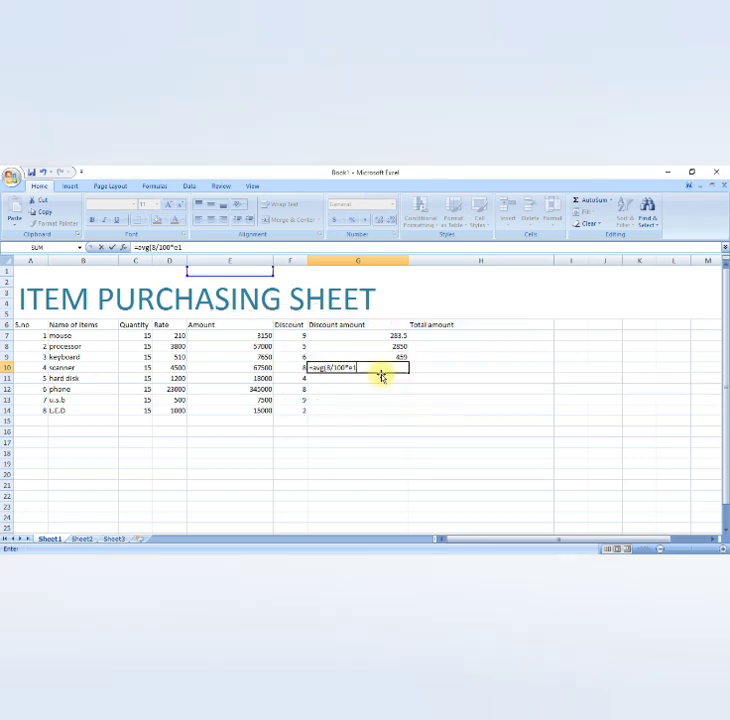
pyautogui.write('0)')
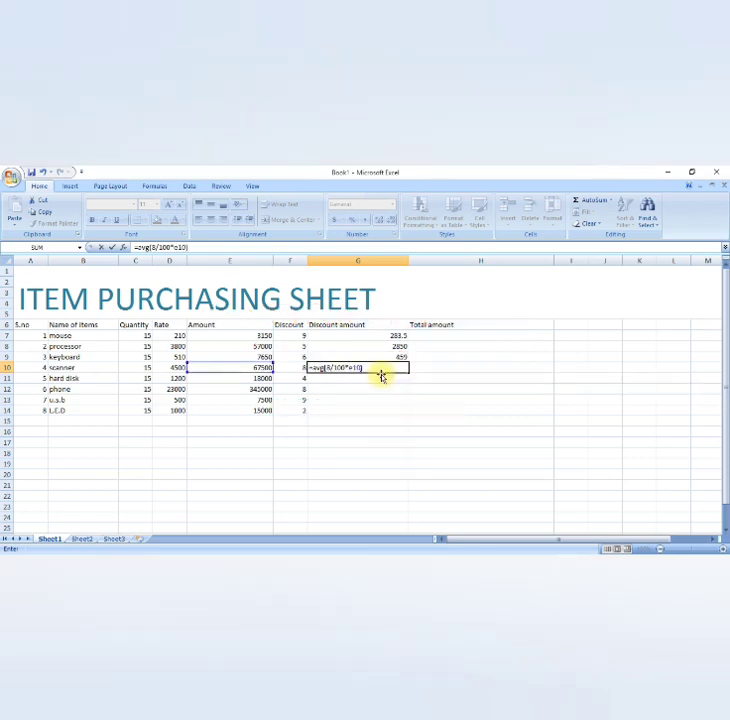
pyautogui.press('Return')
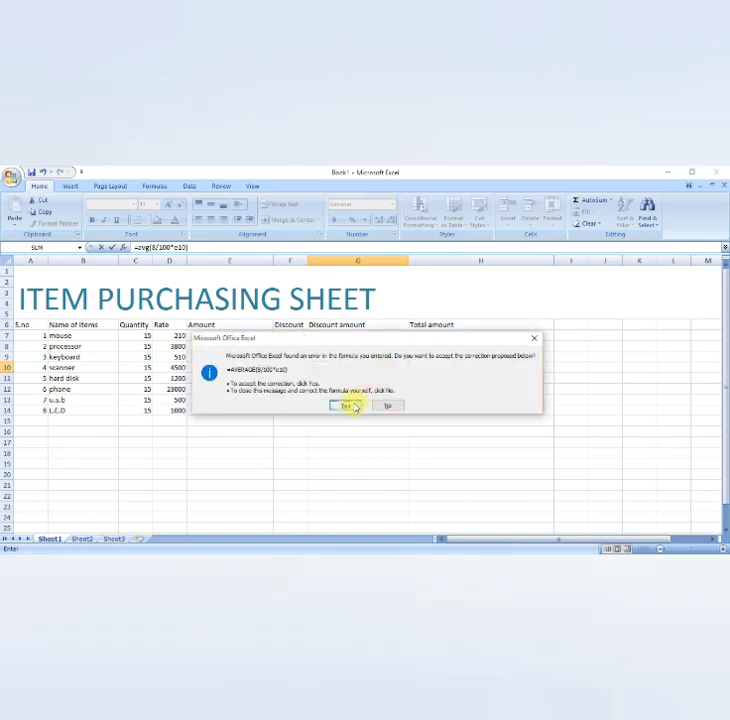
pyautogui.click(350, 403)
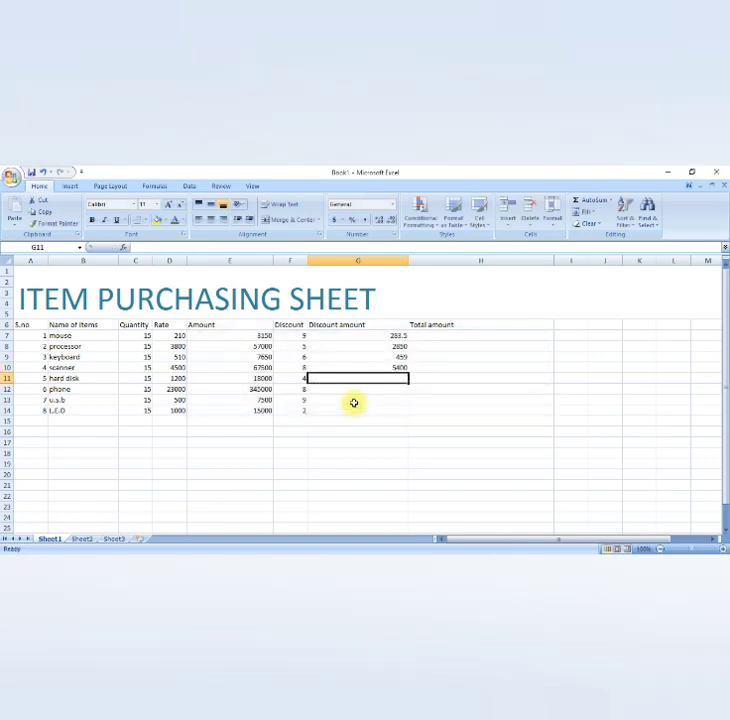
pyautogui.write('avg')
pyautogui.press('BackSpace')
pyautogui.press('BackSpace')
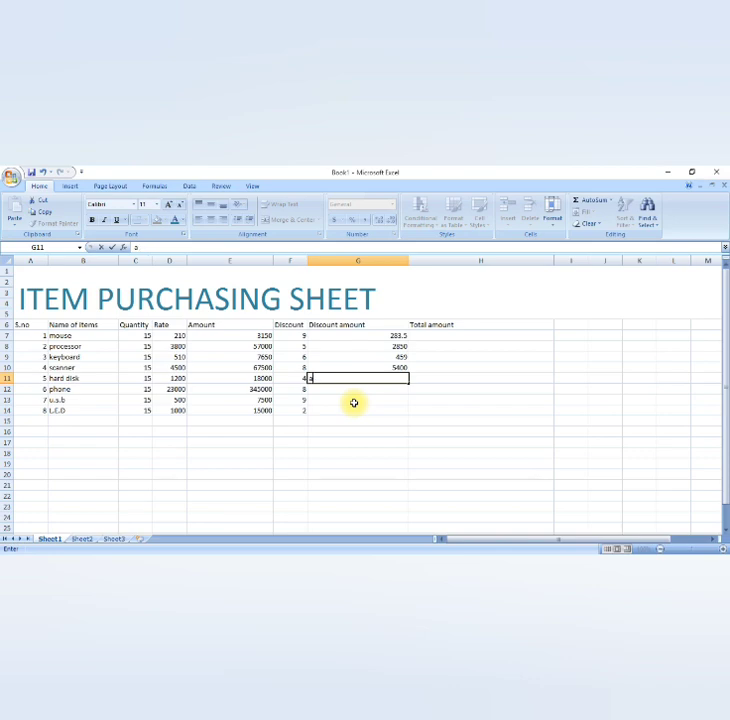
pyautogui.write('=')
pyautogui.press('BackSpace')
pyautogui.press('BackSpace')
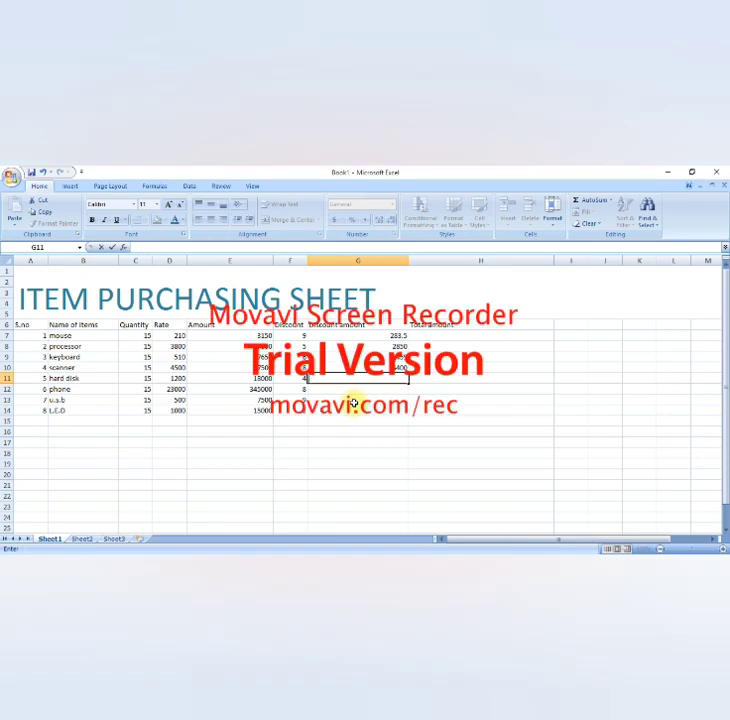
# Calculate the hard disk's discount amount in G11 with =avg(4/100*e11), accepting the proposed formula correction.
pyautogui.write('=avg')
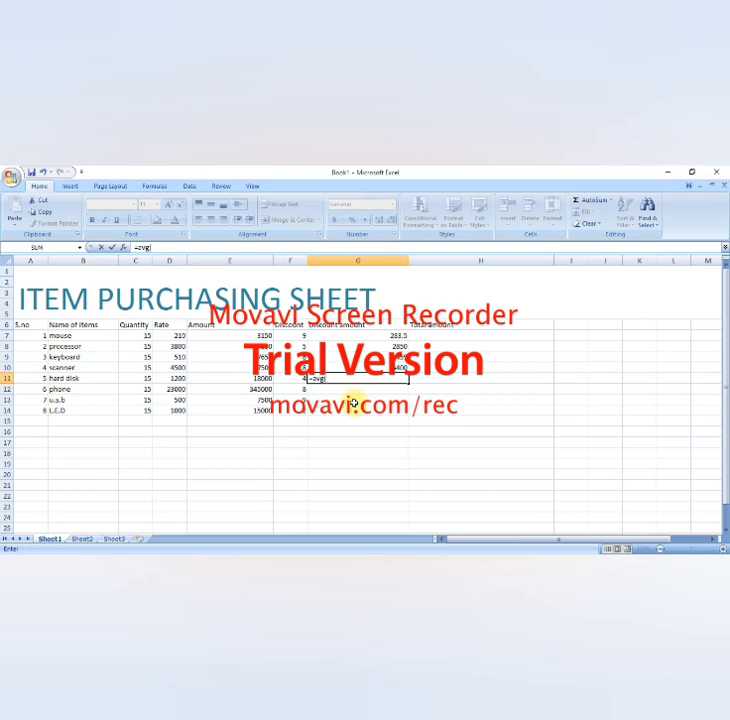
pyautogui.write('(4/100')
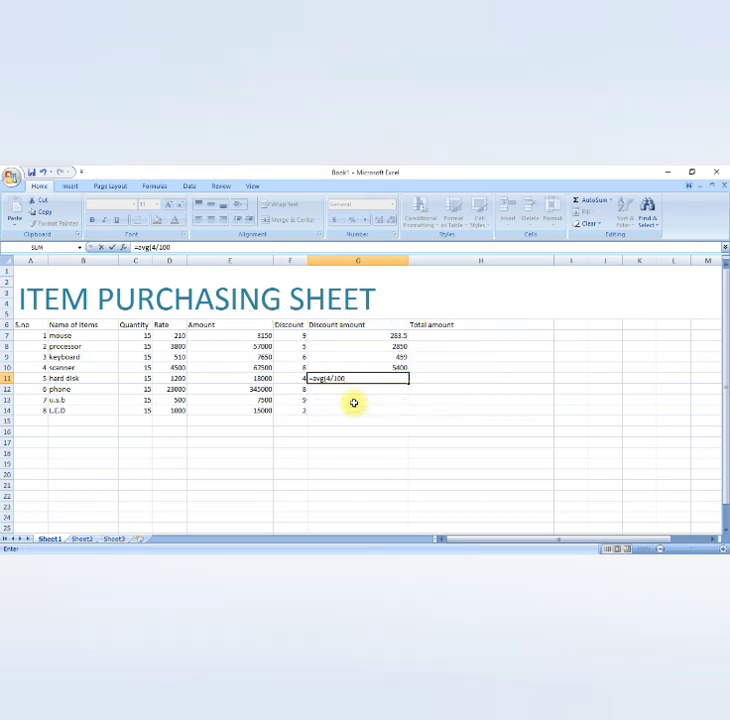
pyautogui.write('*e11')
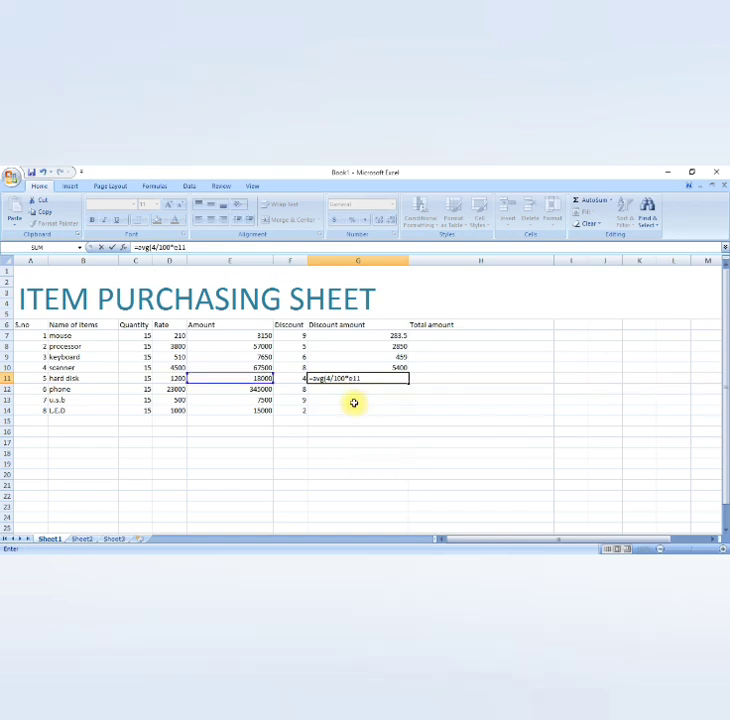
pyautogui.press('Return')
pyautogui.click(354, 403)
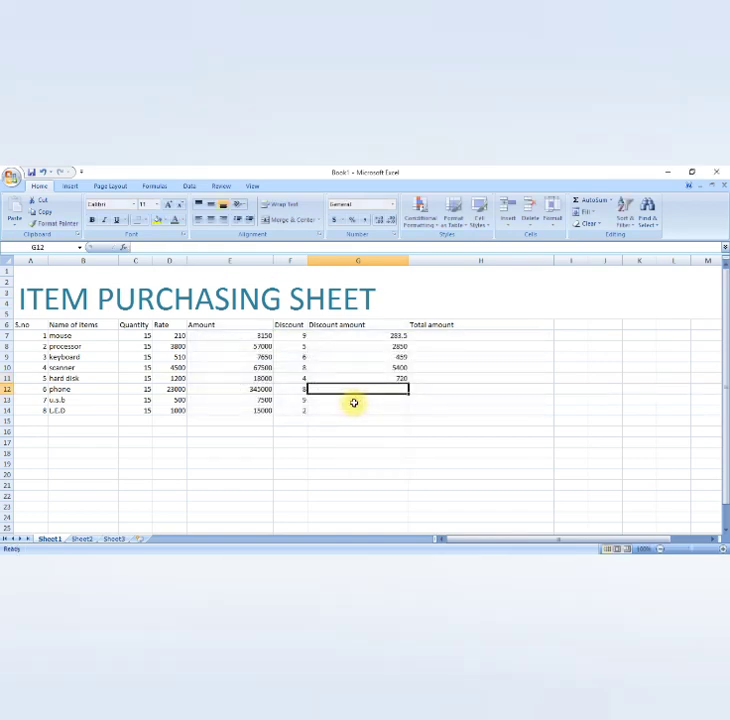
# Calculate the phone's discount amount in G12 with =avg(8/100*e12), accepting the proposed correction to AVERAGE.
pyautogui.write('=avg')
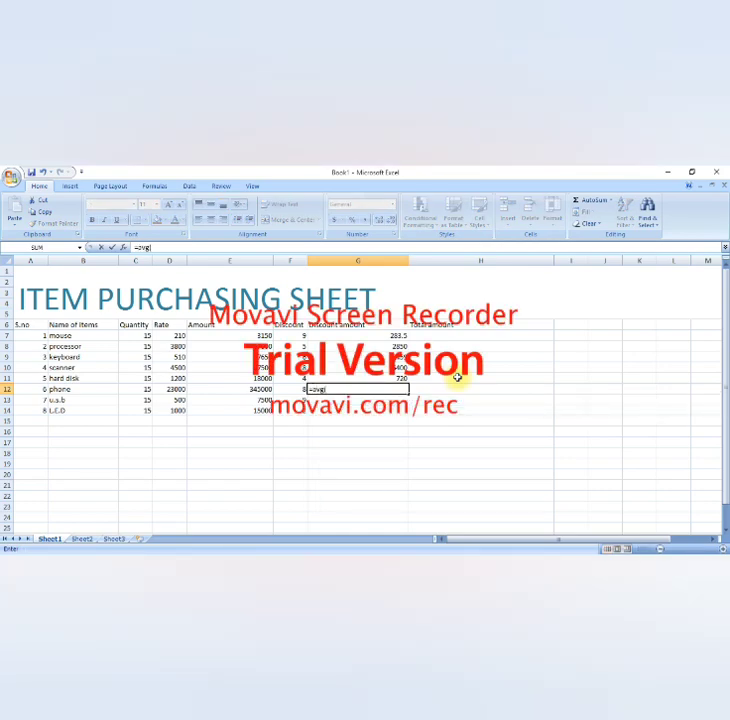
pyautogui.write('(8/100*')
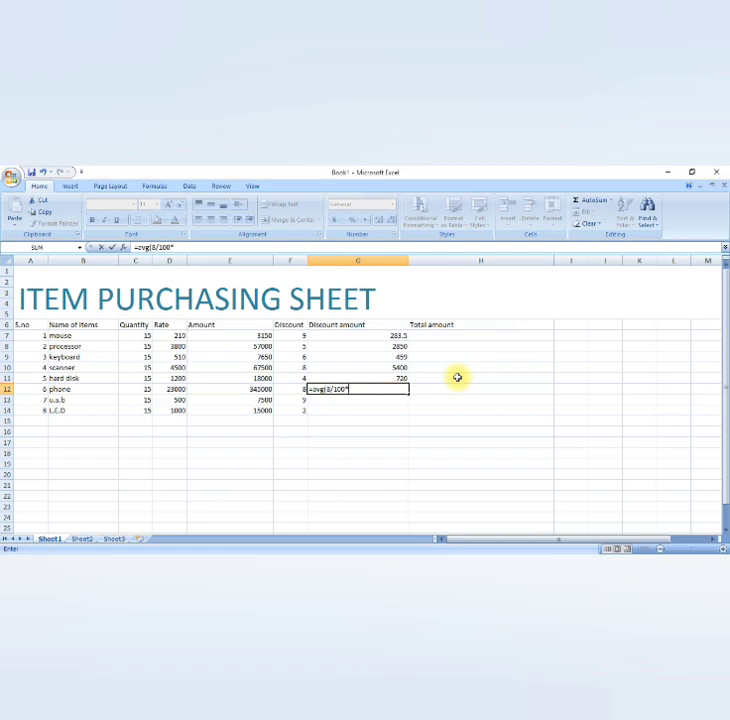
pyautogui.write('e12)')
pyautogui.press('Return')
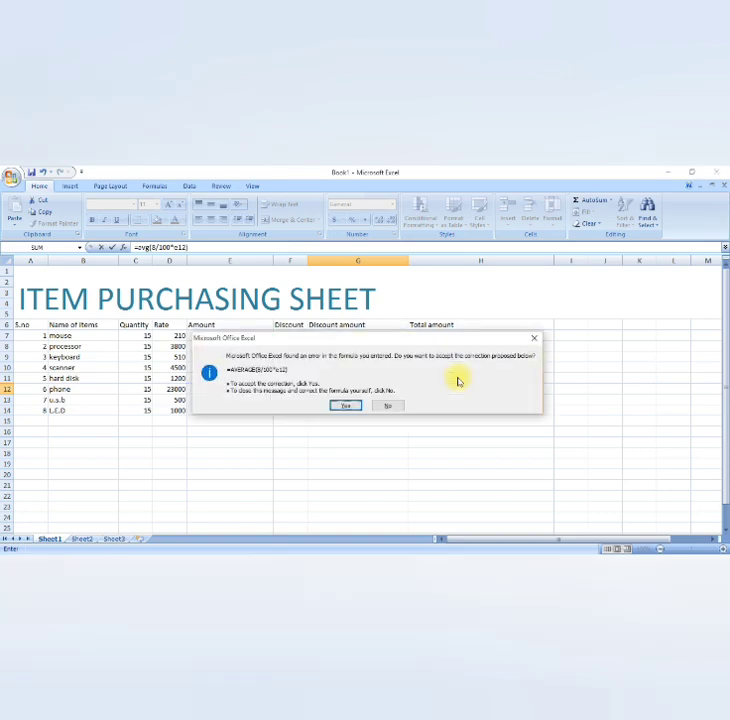
pyautogui.press('Return')
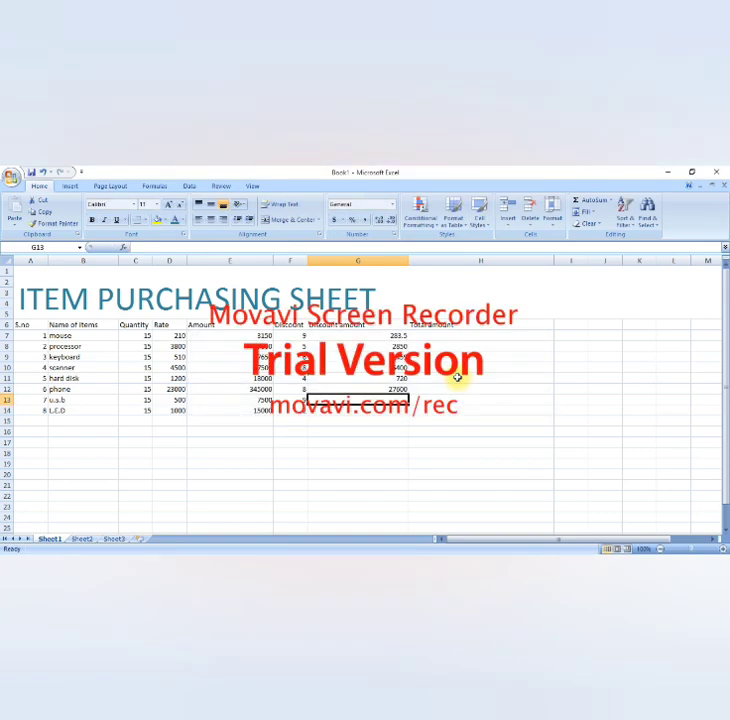
# Calculate the u.s.b discount amount in G13 with =avg(9/100*e13), accepting the proposed correction to AVERAGE.
pyautogui.write('=avg')
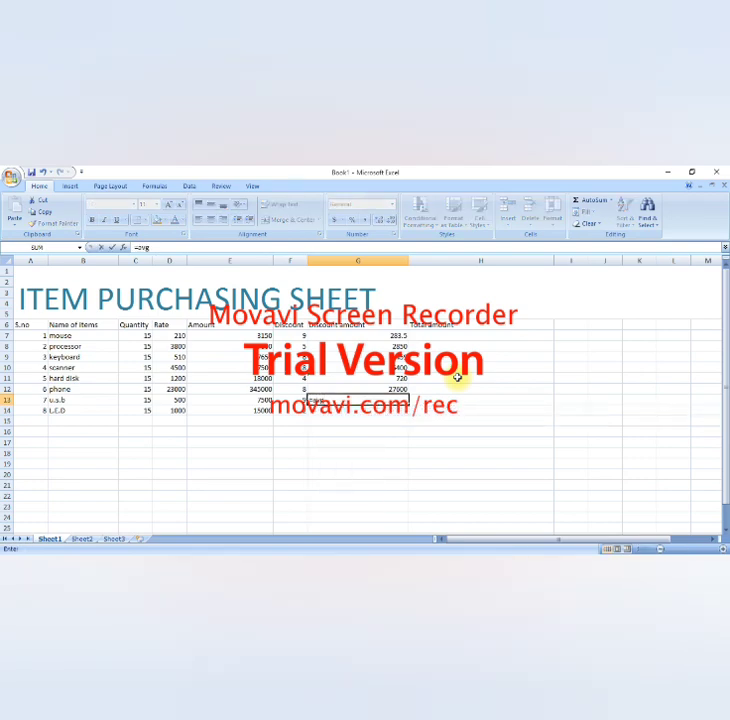
pyautogui.write('(9/100*')
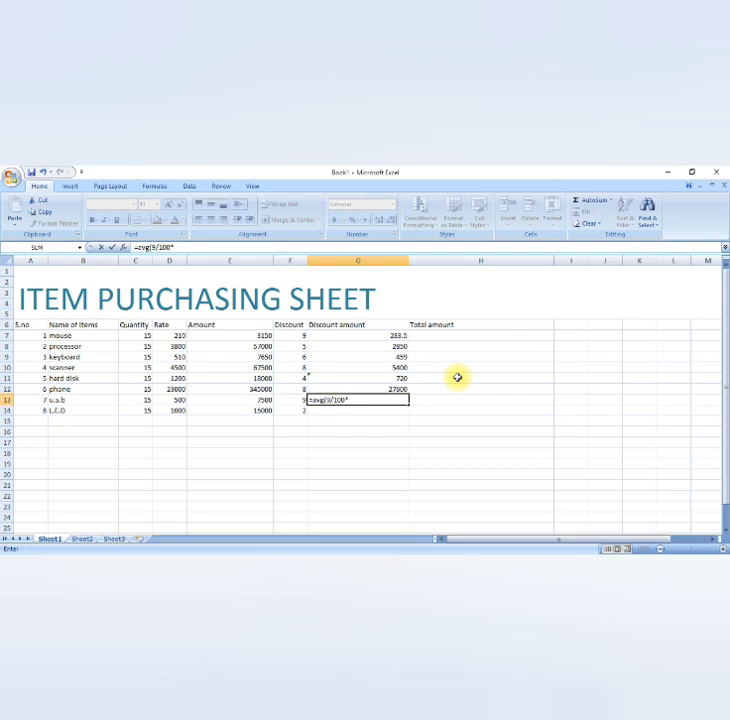
pyautogui.write('e13)')
pyautogui.press('Return')
pyautogui.press('Return')
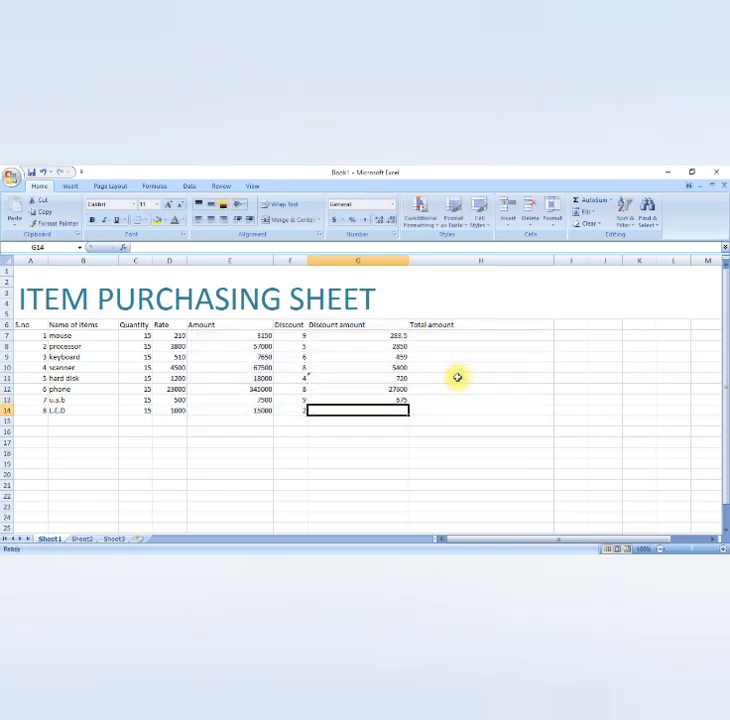
# Calculate the L.E.D discount amount in G14 with =avg(2/100*e14), accepting the proposed correction to AVERAGE.
pyautogui.write('=avg')
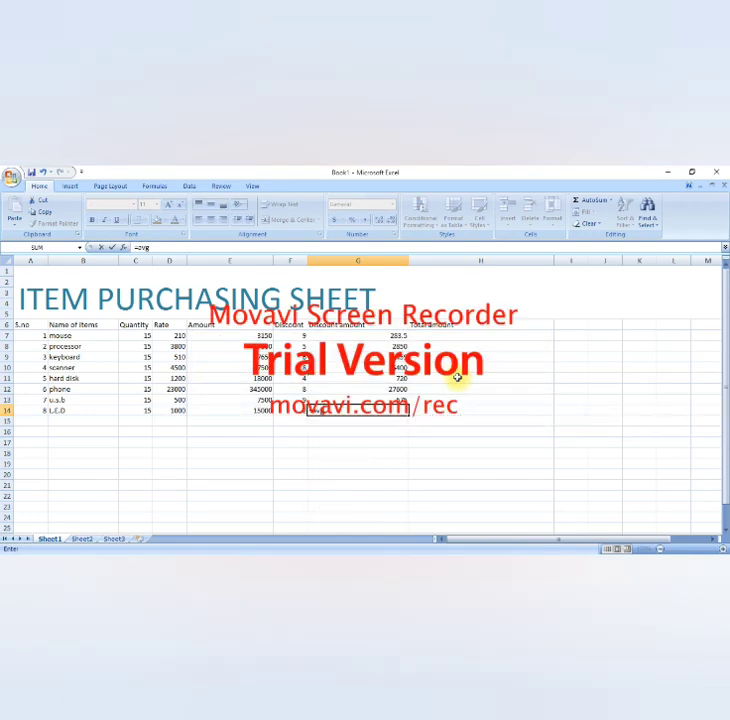
pyautogui.write('(2/100*')
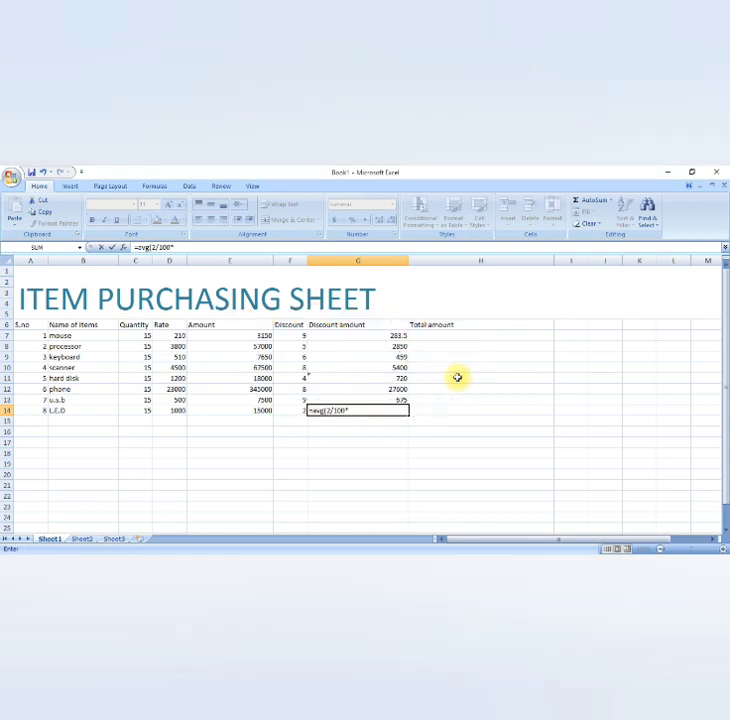
pyautogui.write('e14')
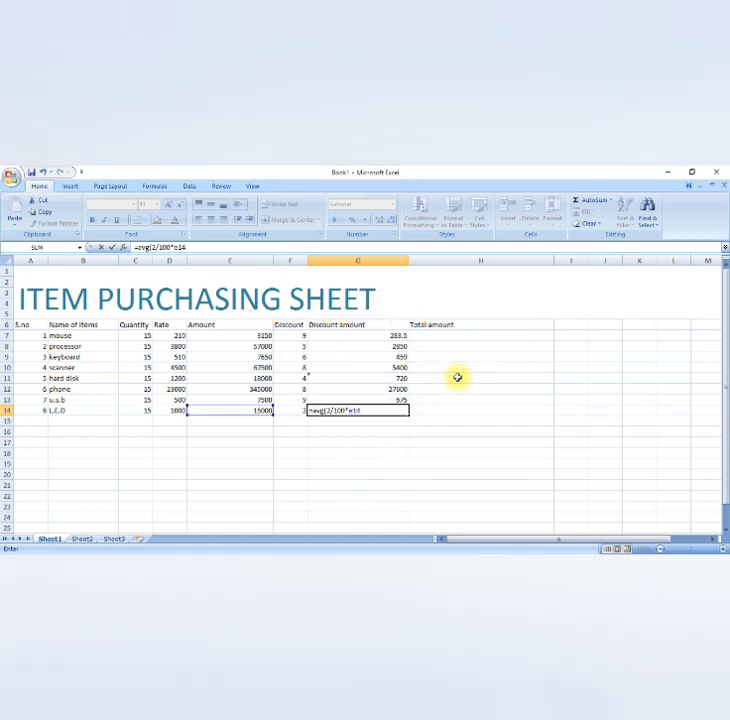
pyautogui.write(')')
pyautogui.press('Return')
pyautogui.press('Return')
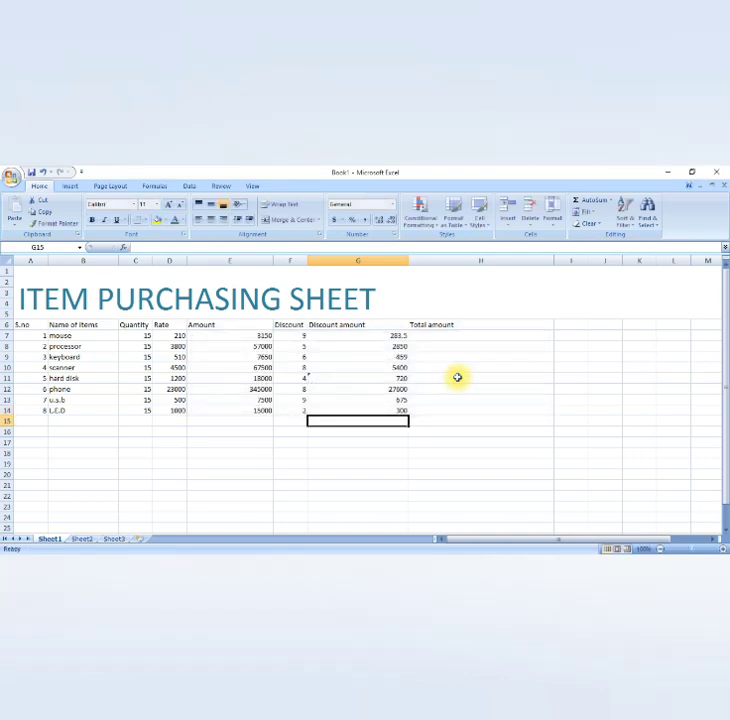
# Calculate the mouse's total amount in H7 with =avg(e7-g7), accepting the proposed correction to AVERAGE.
pyautogui.press('Right')
pyautogui.press('Up')
pyautogui.press('Up')
pyautogui.press('Up')
pyautogui.press('Up')
pyautogui.press('Up')
pyautogui.press('Up')
pyautogui.press('Up')
pyautogui.press('Up')
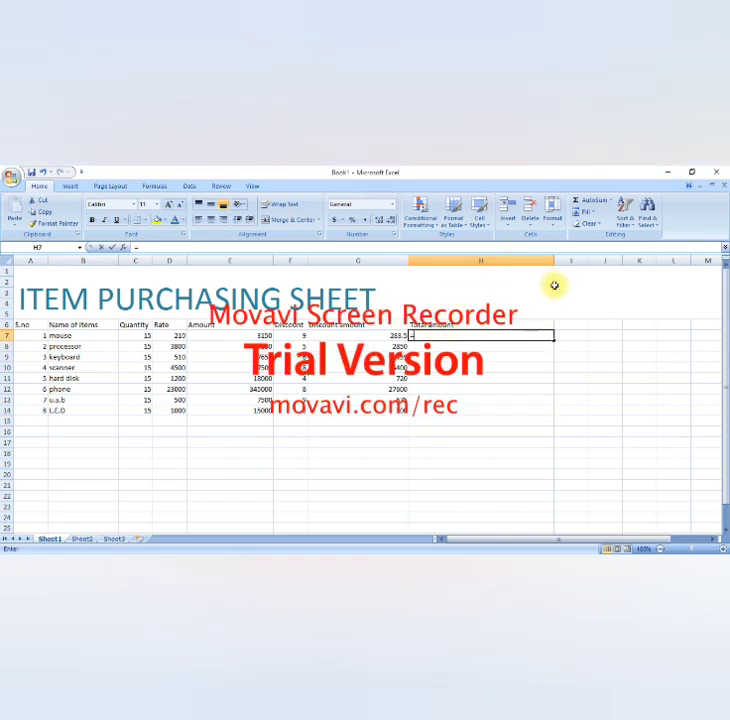
pyautogui.write('=')
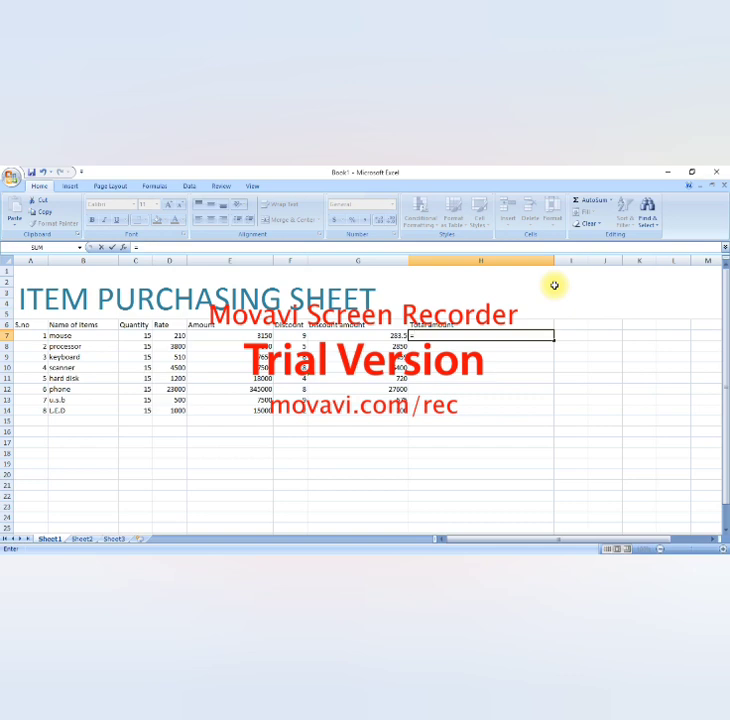
pyautogui.write('avg(e')
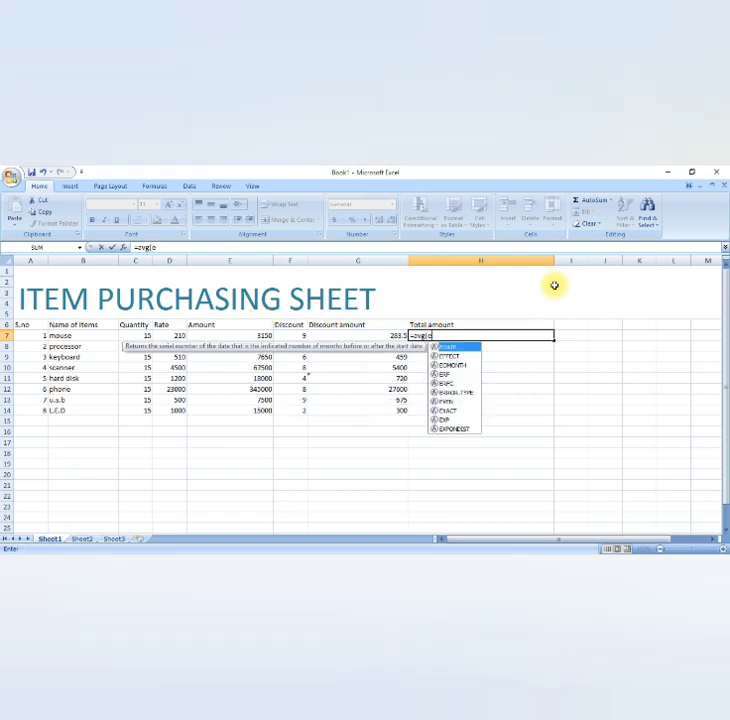
pyautogui.write('2')
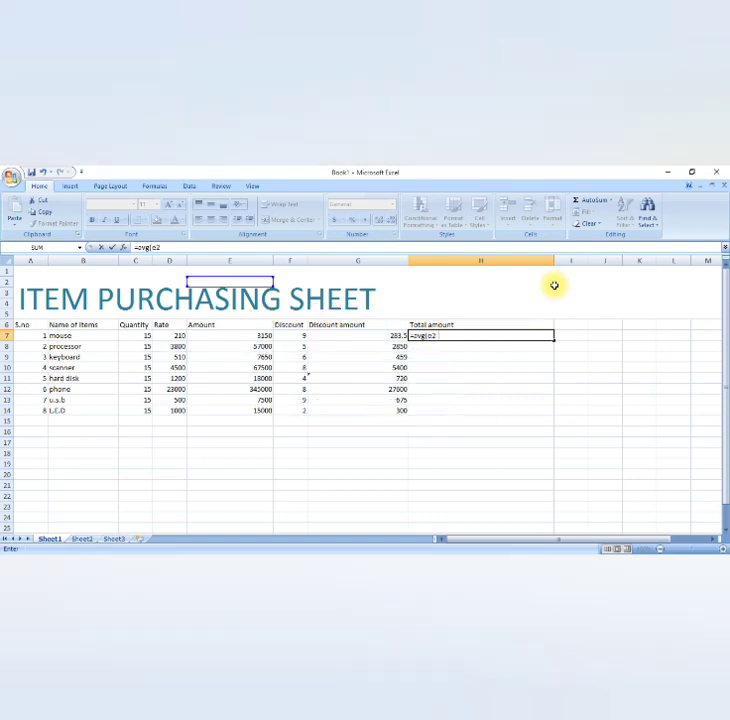
pyautogui.press('BackSpace')
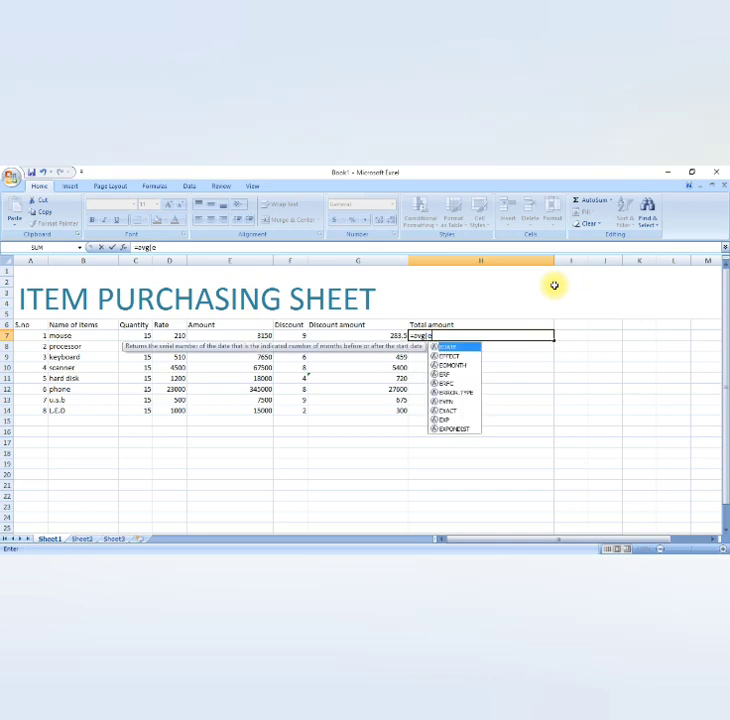
pyautogui.write('7')
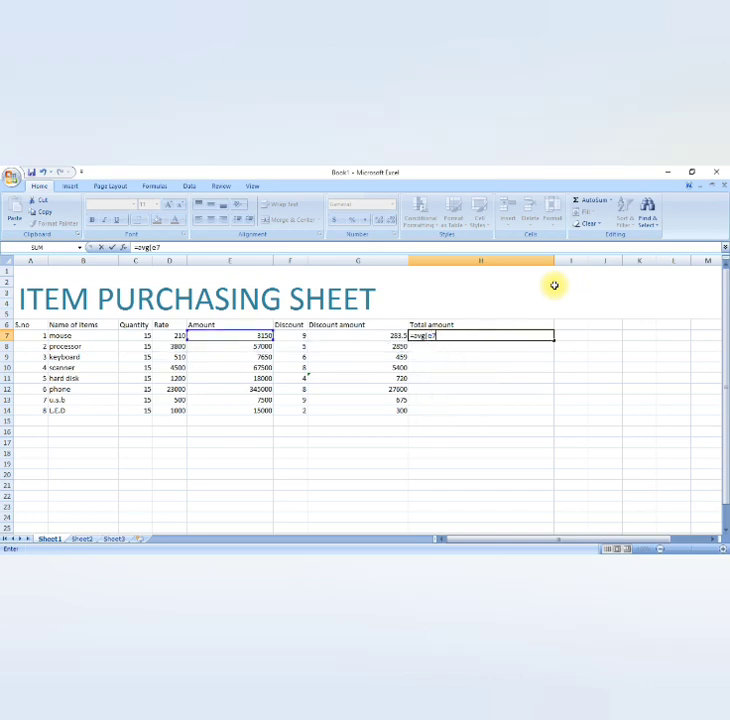
pyautogui.write(' g')
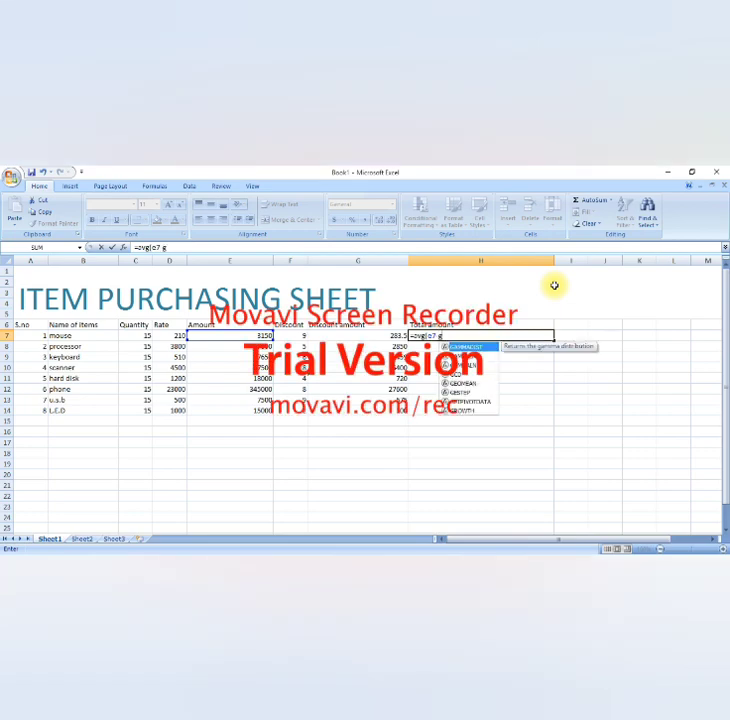
pyautogui.write('7')
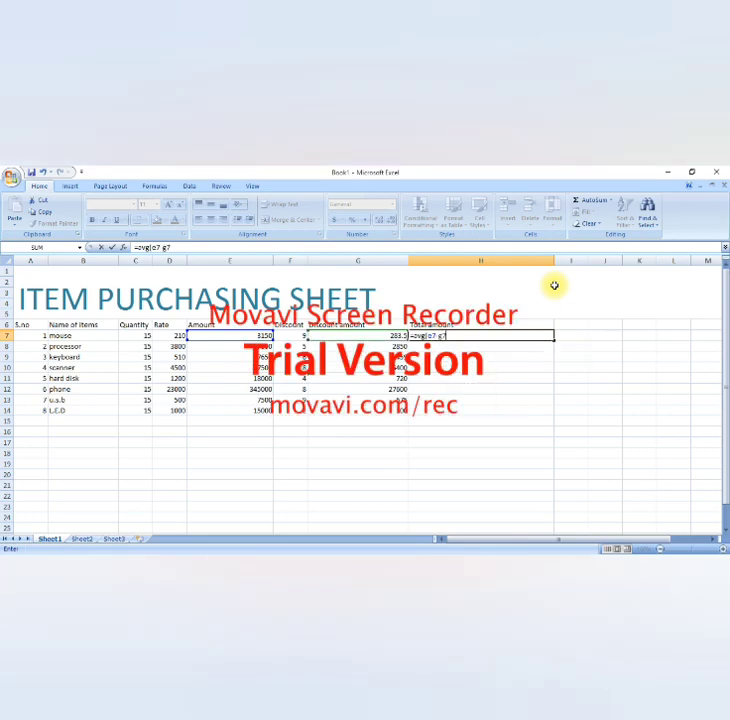
pyautogui.write(')')
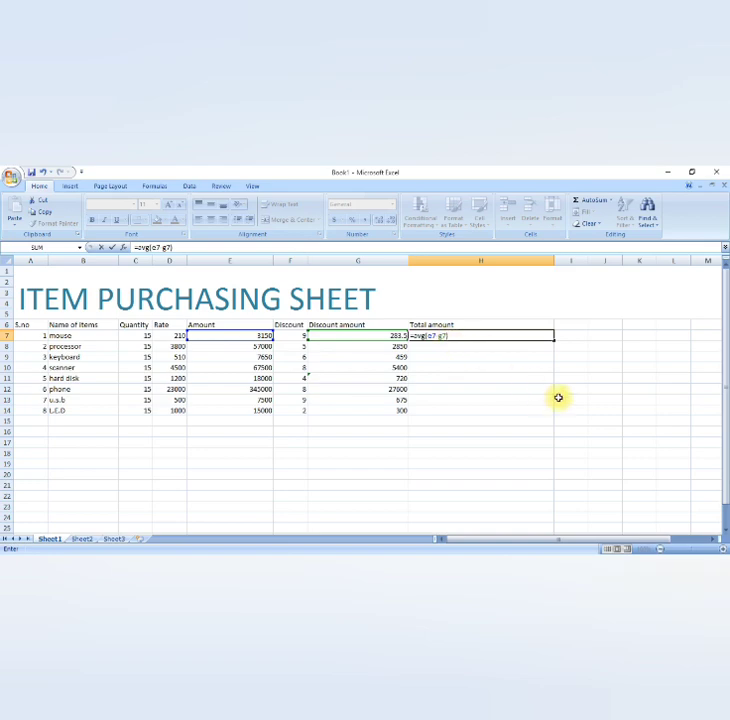
pyautogui.press('Return')
pyautogui.press('Return')
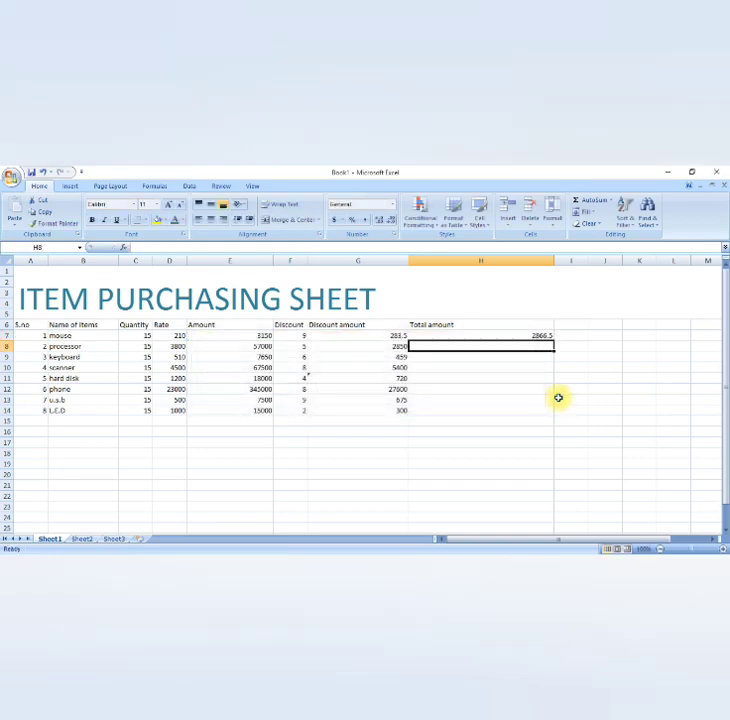
# Copy the total amount formula from H7 down through H14 for the remaining items.
pyautogui.click(545, 337)
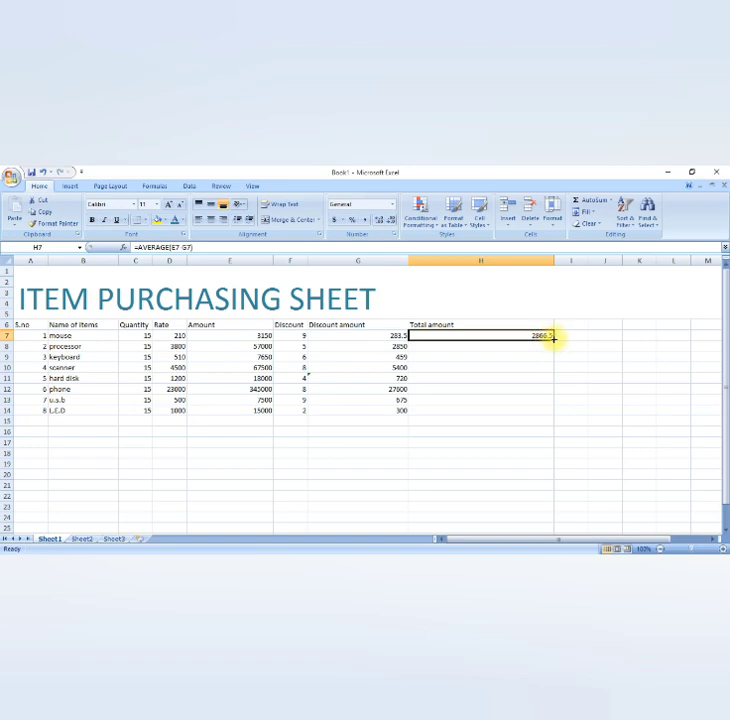
pyautogui.moveTo(553, 339); pyautogui.dragTo(547, 412)
pyautogui.click(539, 421)
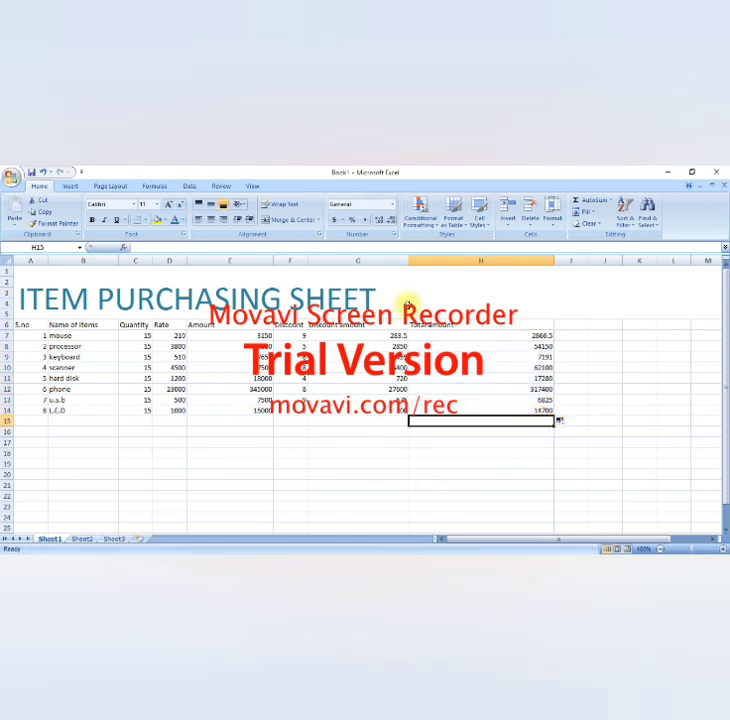
# Fill the merged ITEM PURCHASING SHEET title cell with dark navy blue.
pyautogui.click(408, 302)
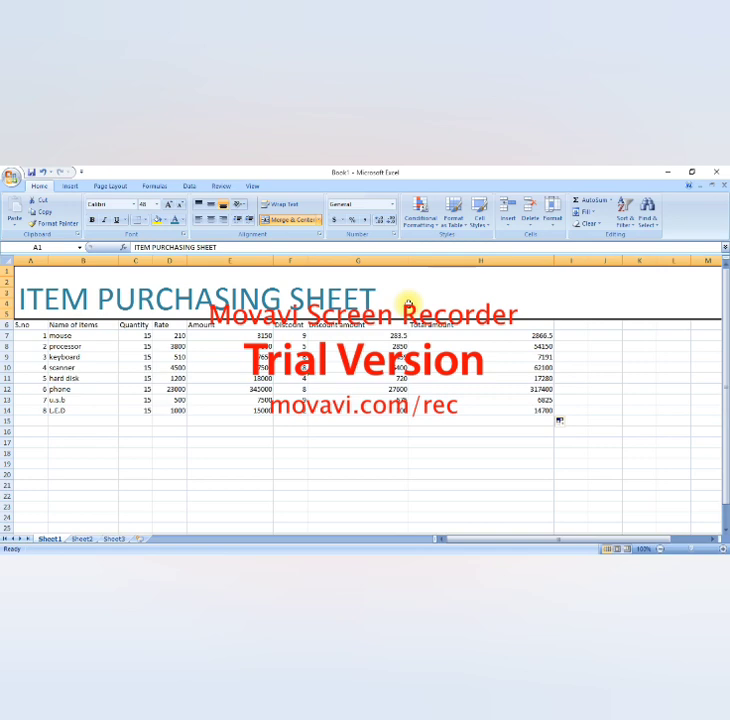
pyautogui.click(166, 221)
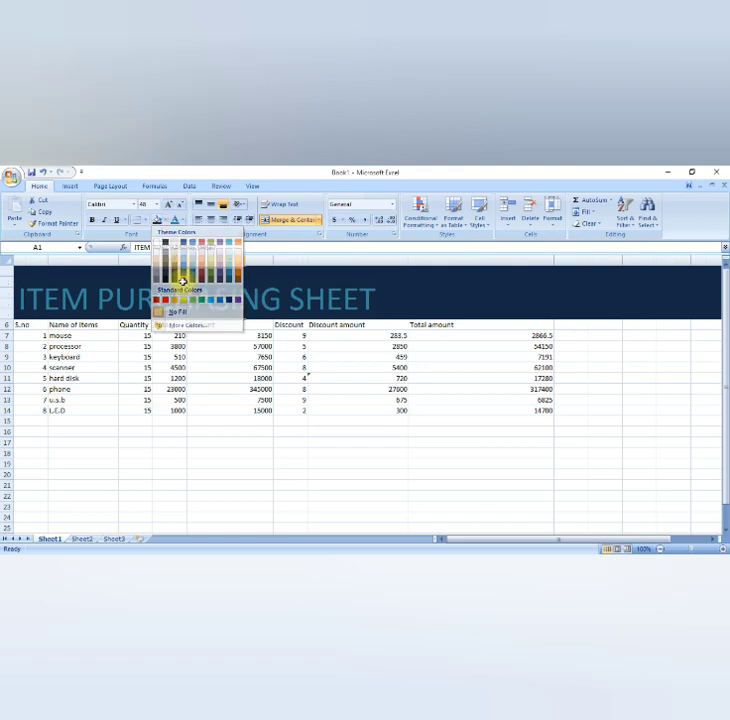
pyautogui.click(182, 279)
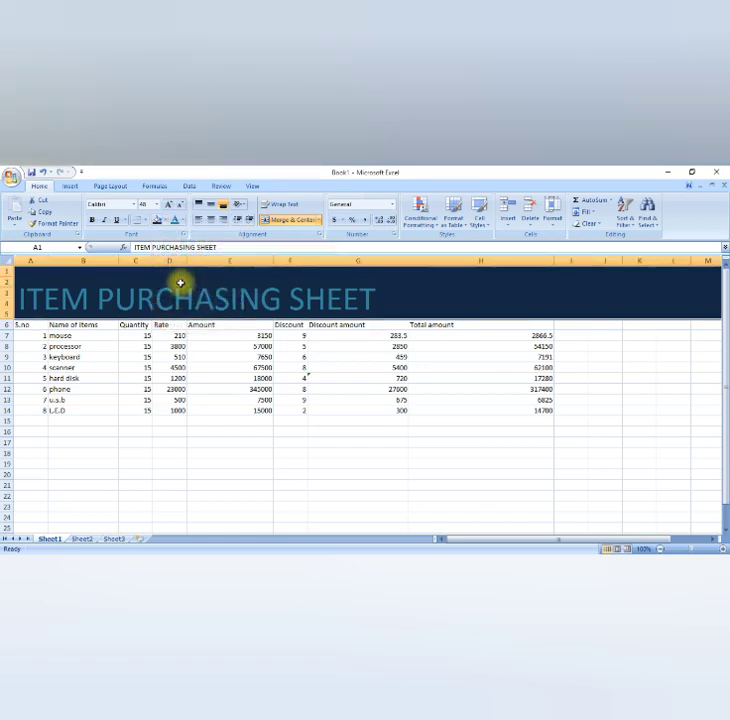
# Fill the heading row A6:H6, from S.no to Total amount, with grey.
pyautogui.click(16, 323)
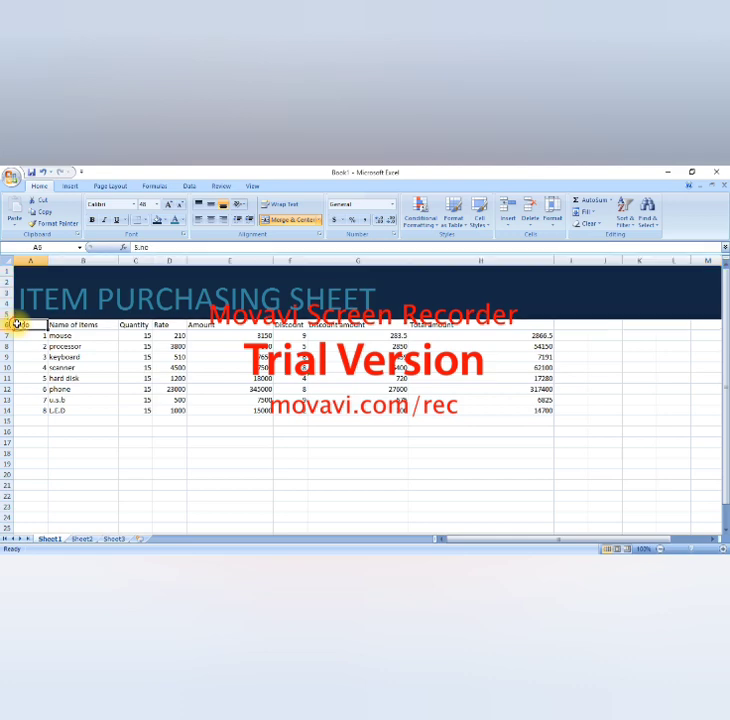
pyautogui.moveTo(16, 323); pyautogui.dragTo(463, 322)
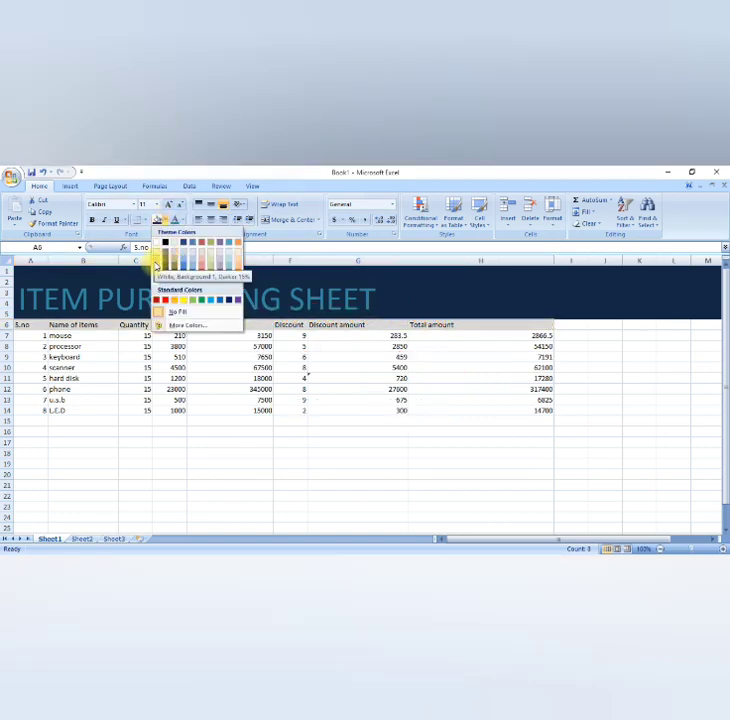
pyautogui.click(155, 267)
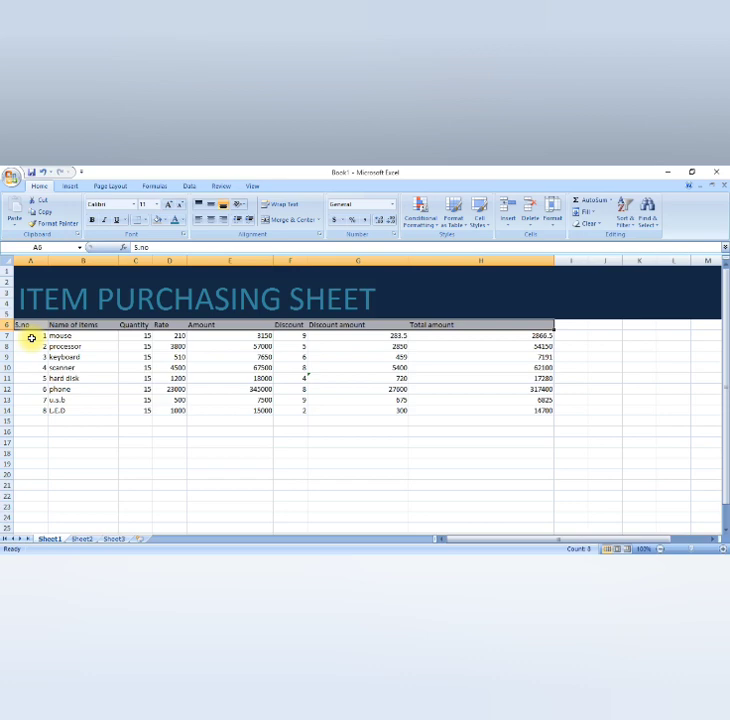
# Fill the serial number cells A7:A14 with light blue.
pyautogui.click(19, 335)
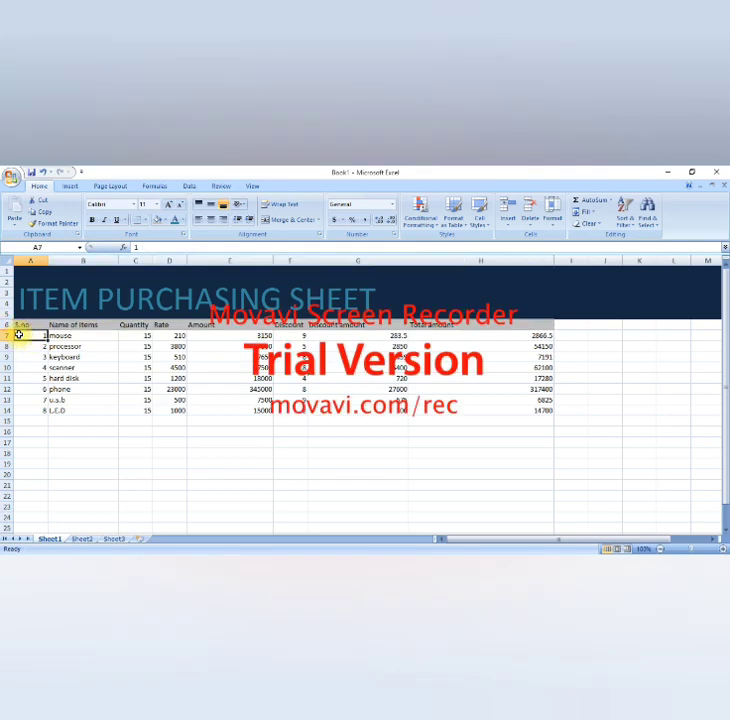
pyautogui.moveTo(19, 335); pyautogui.dragTo(29, 405)
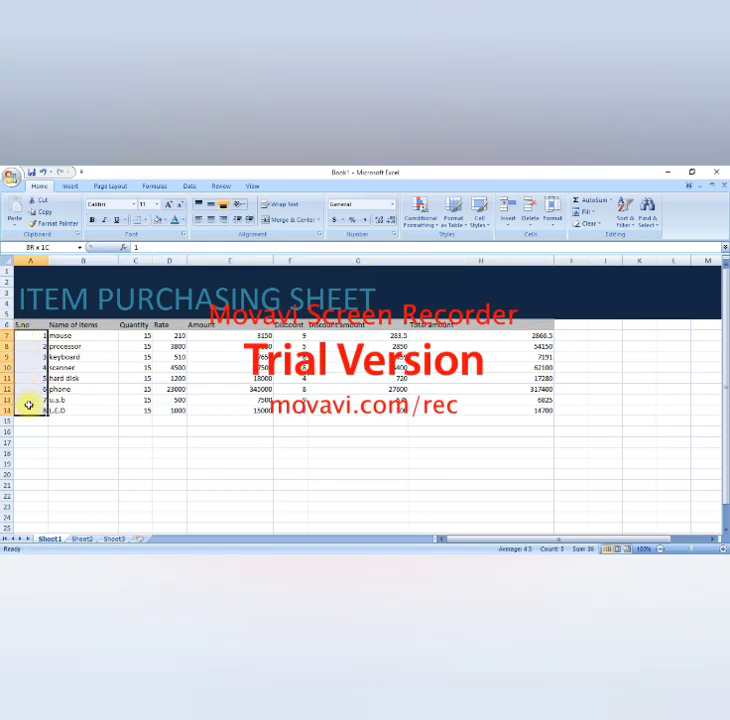
pyautogui.click(164, 221)
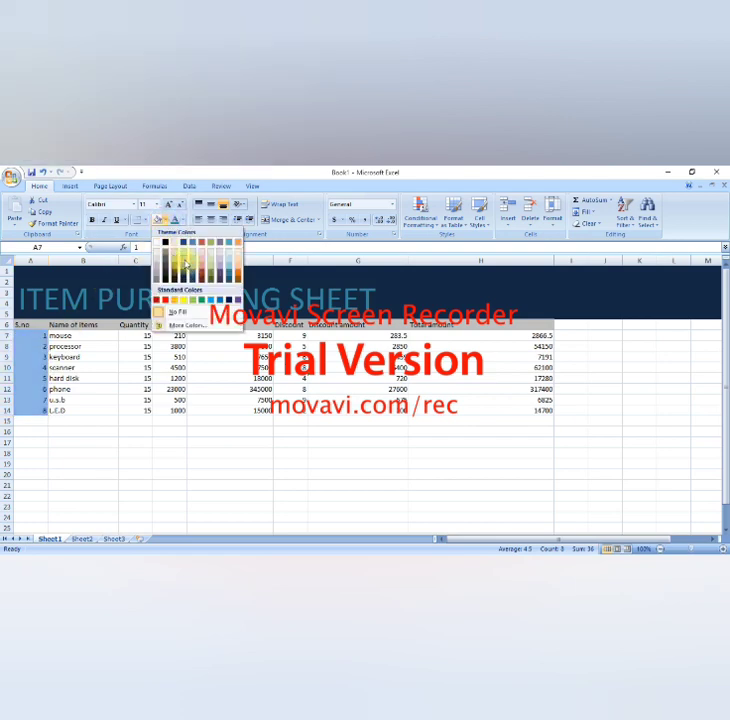
pyautogui.click(175, 260)
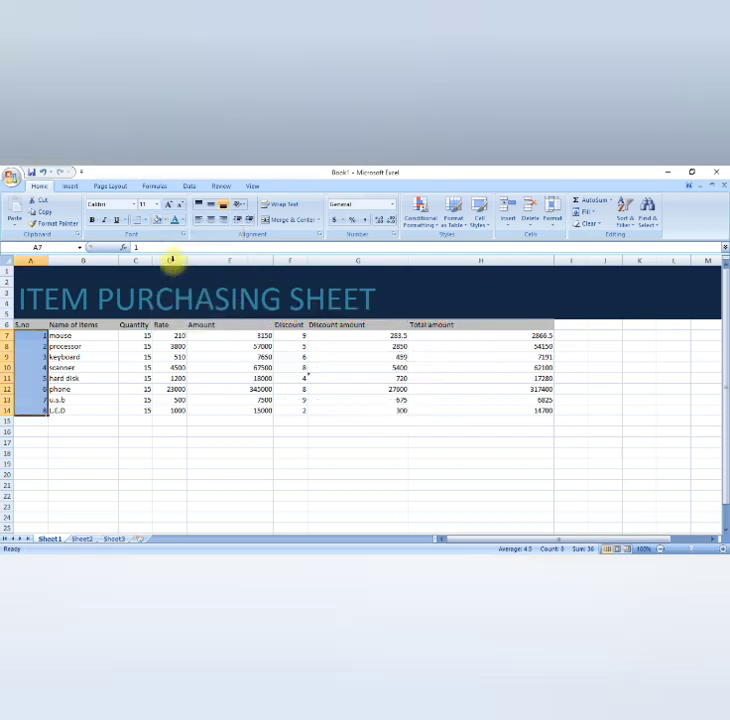
# Fill the item name cells B7:B14 with light orange.
pyautogui.moveTo(96, 337); pyautogui.dragTo(91, 406)
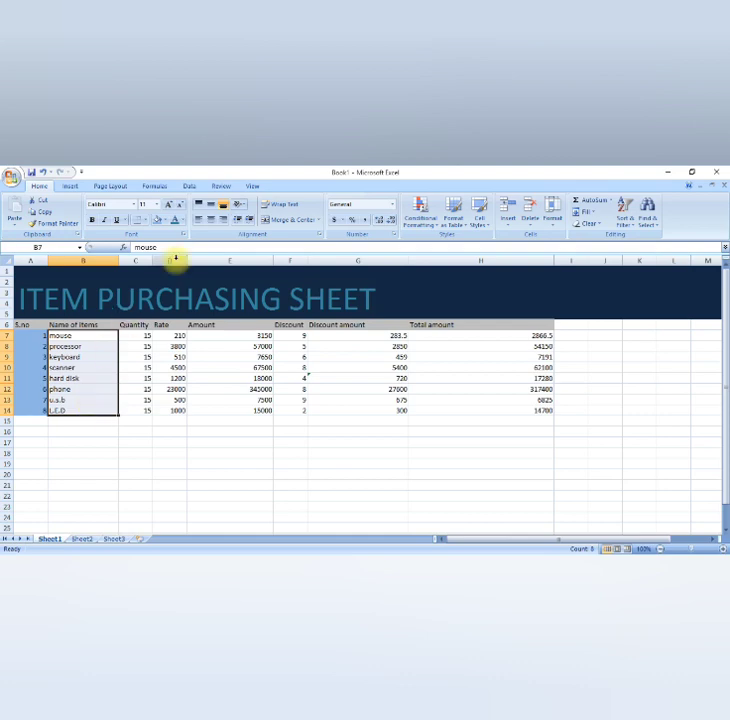
pyautogui.click(165, 219)
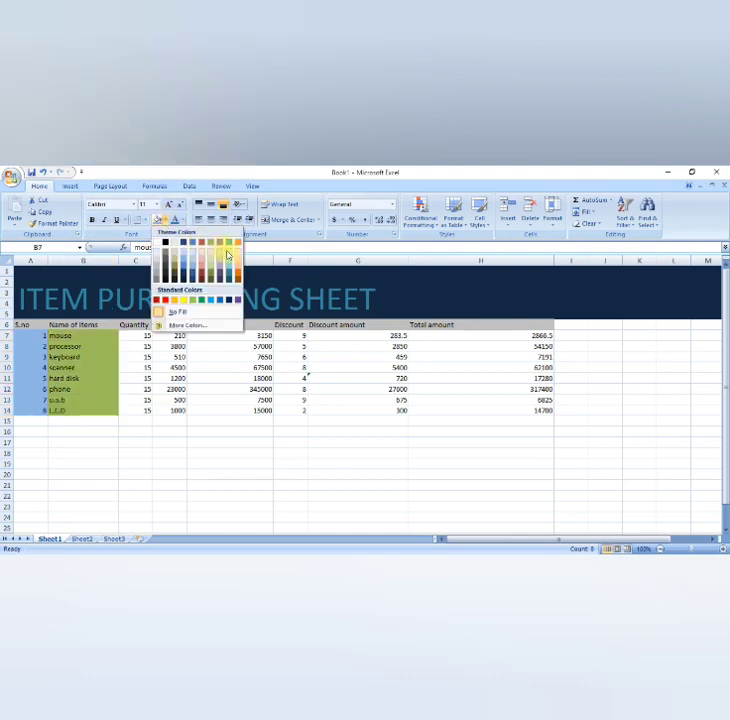
pyautogui.click(236, 265)
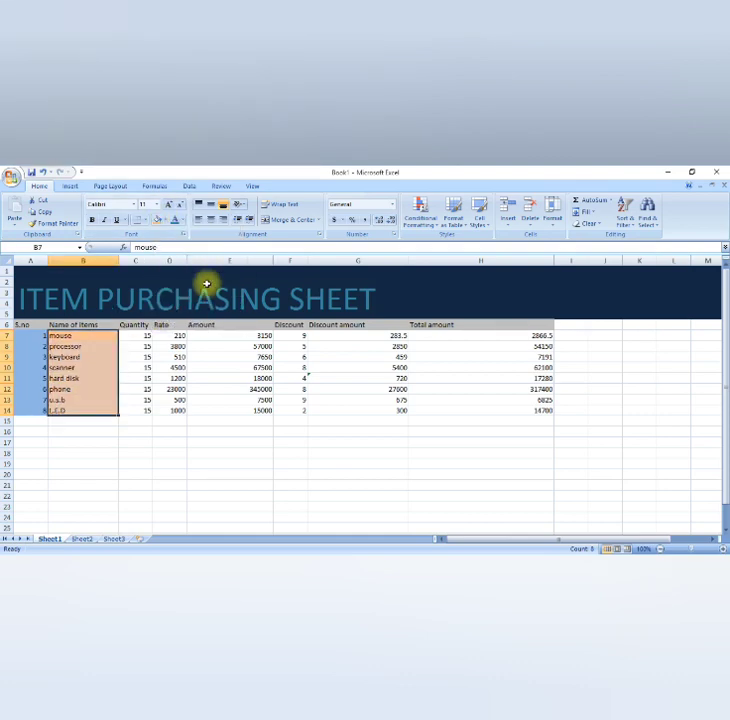
# Fill the quantity cells C7:C14 with light orange.
pyautogui.moveTo(134, 336); pyautogui.dragTo(140, 406)
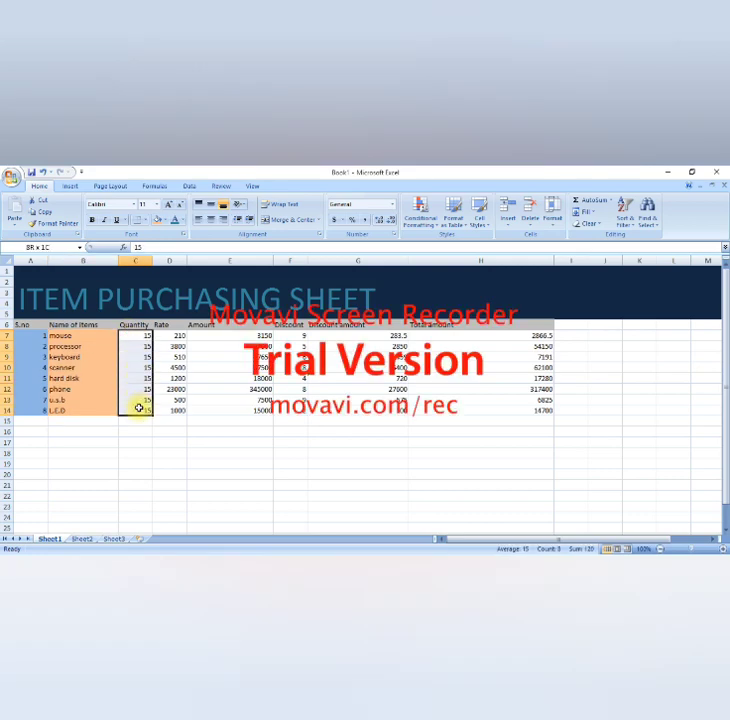
pyautogui.click(159, 220)
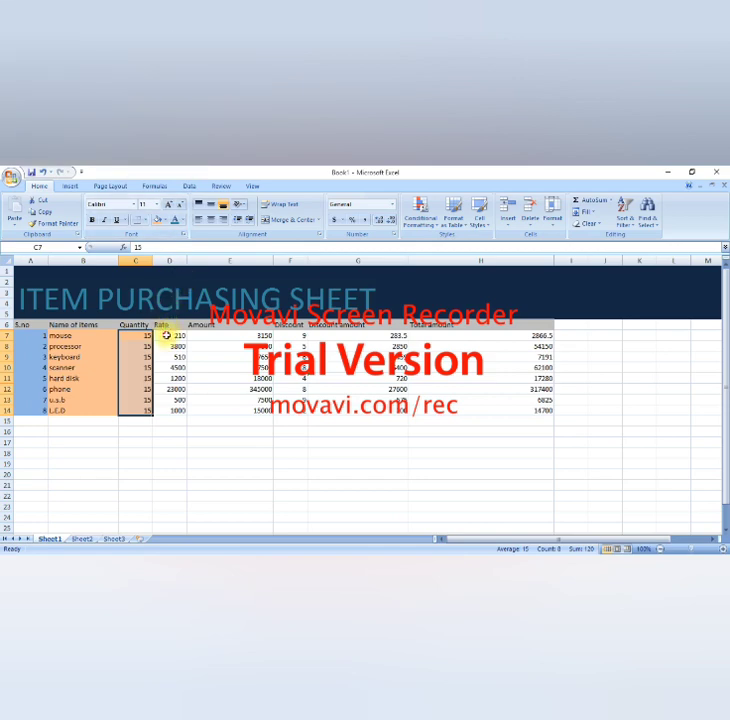
# Fill the rate cells D7:D14 with light purple.
pyautogui.moveTo(166, 335); pyautogui.dragTo(174, 408)
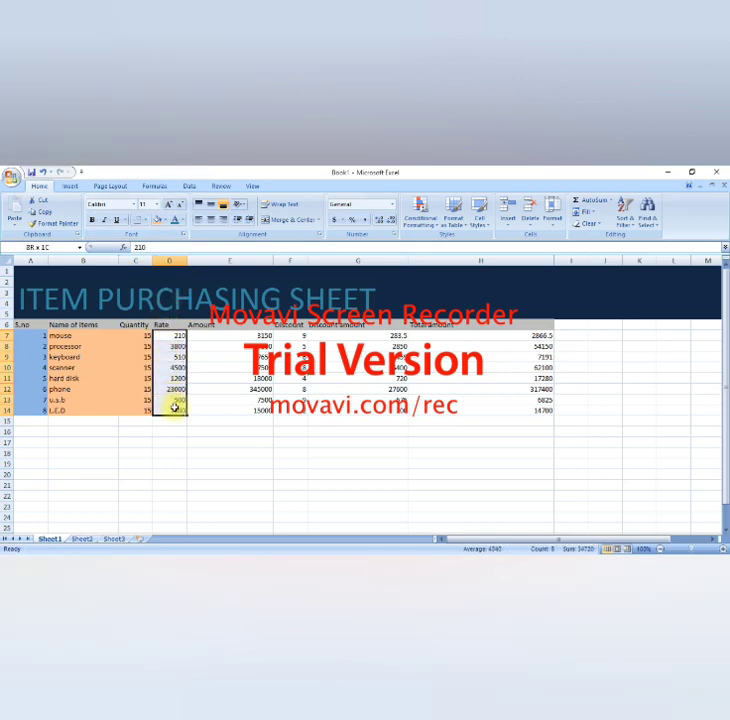
pyautogui.click(165, 221)
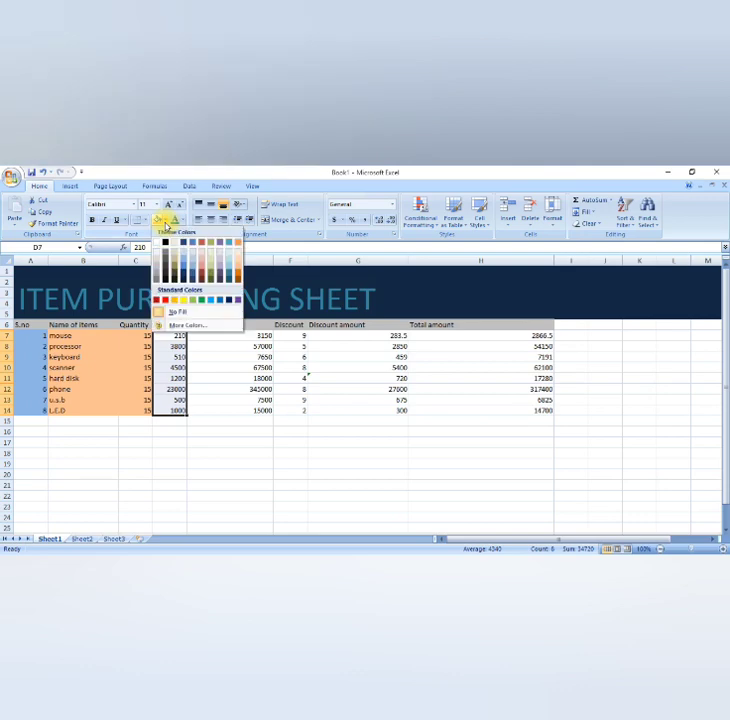
pyautogui.click(219, 265)
# Fill the quantity cells C7:C14 with standard yellow.
pyautogui.moveTo(121, 334); pyautogui.dragTo(128, 405)
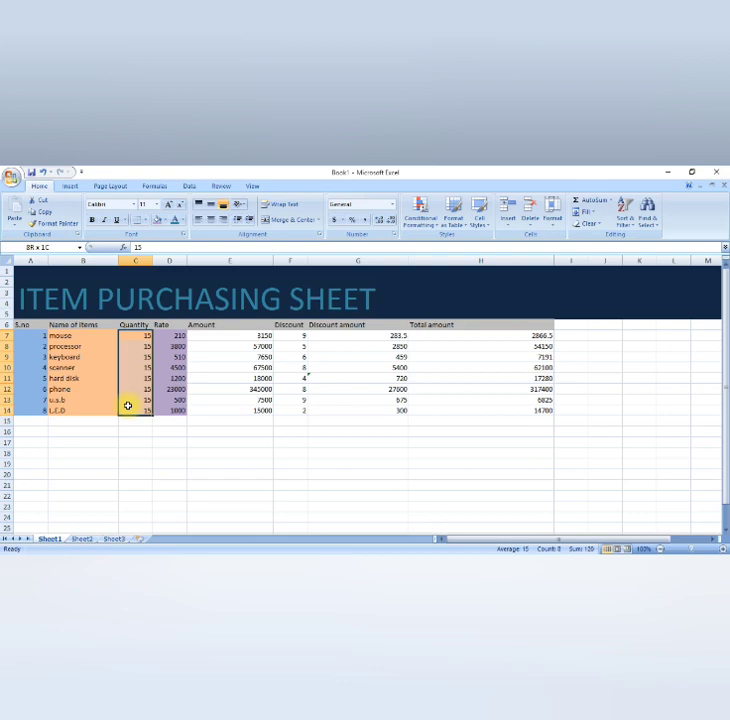
pyautogui.click(164, 220)
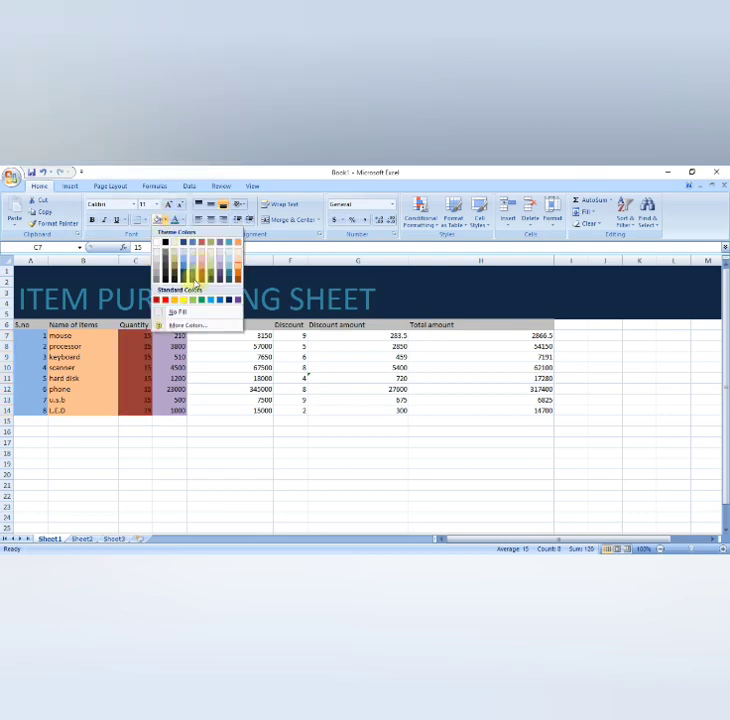
pyautogui.click(184, 299)
# Fill the amount cells E7:E14 with the light pink shade of the red theme colour.
pyautogui.moveTo(204, 334); pyautogui.dragTo(228, 411)
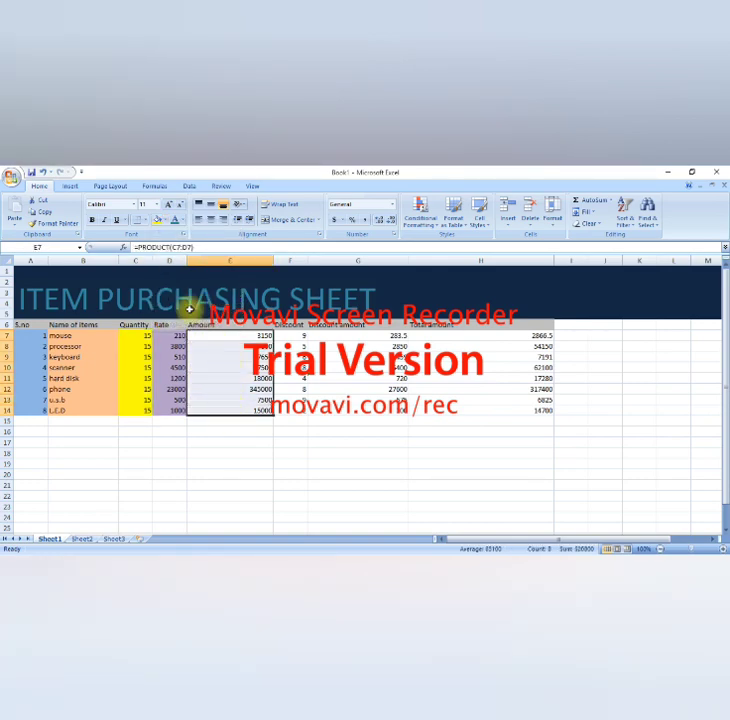
pyautogui.click(164, 221)
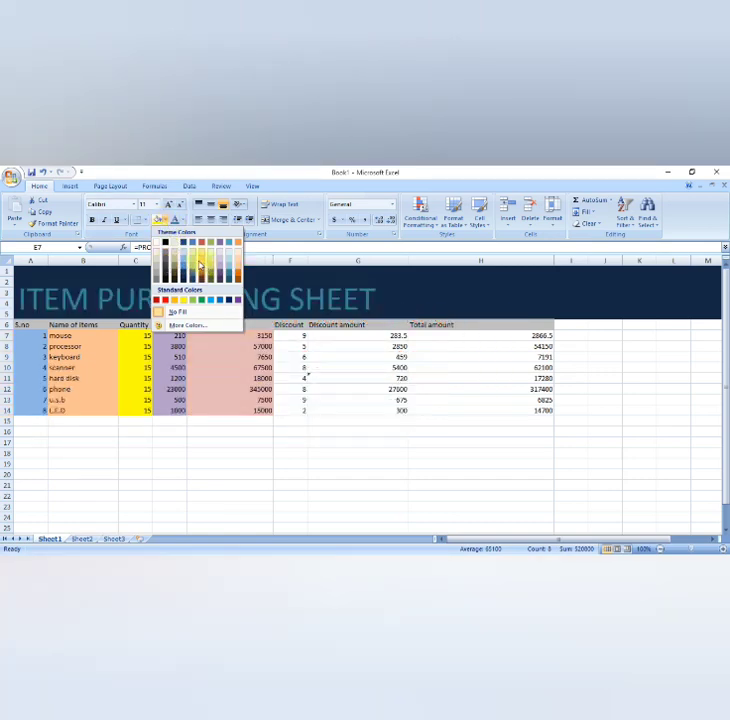
pyautogui.click(198, 258)
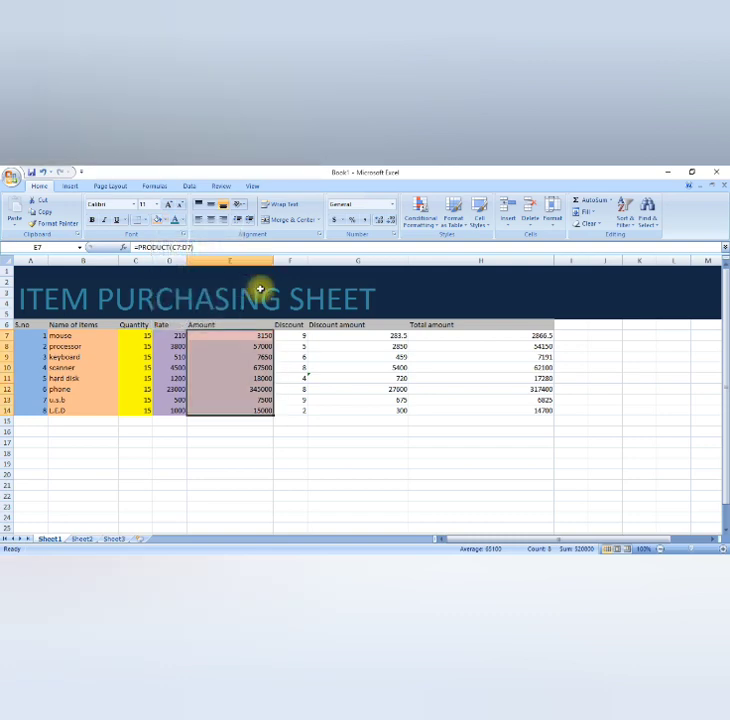
# Fill the discount cells F7:F14 with dark orange.
pyautogui.click(293, 337)
pyautogui.moveTo(293, 337); pyautogui.dragTo(293, 407)
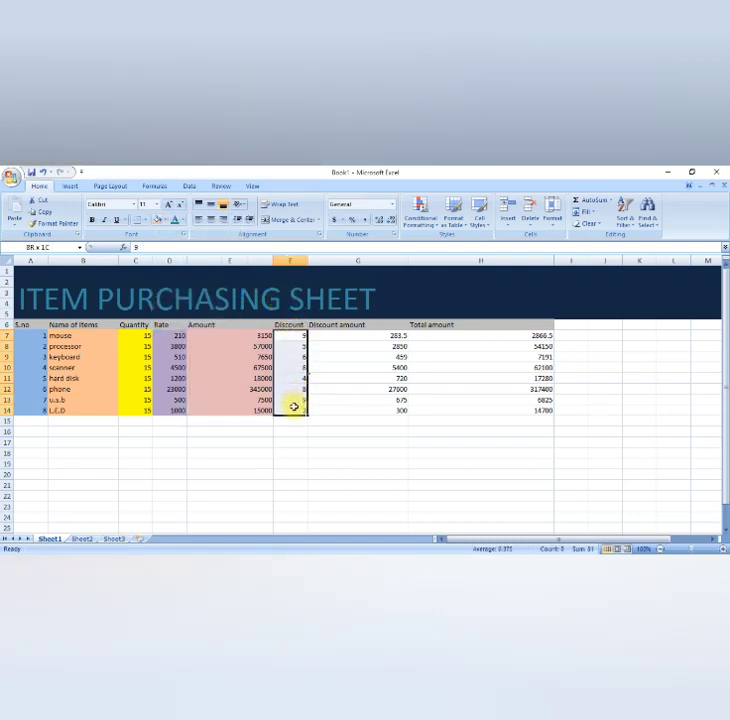
pyautogui.click(166, 221)
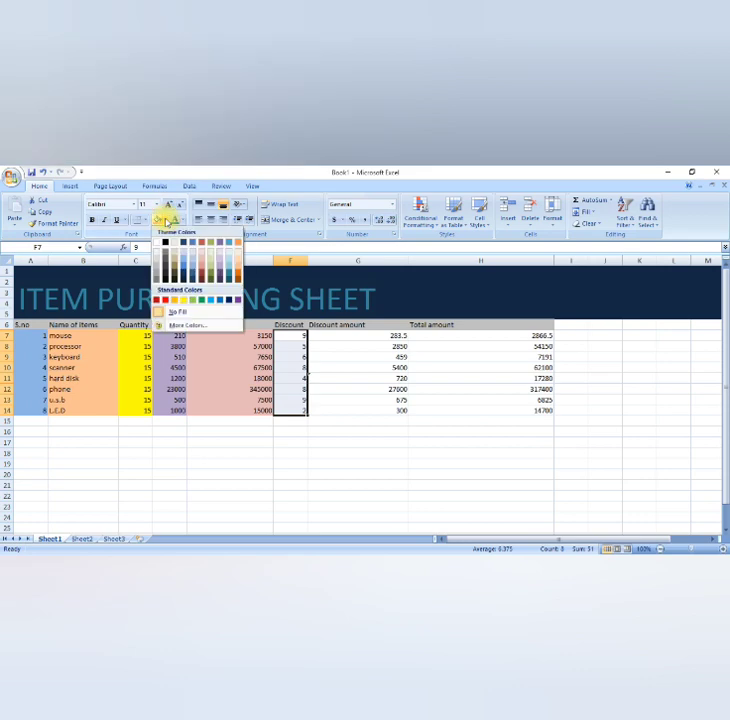
pyautogui.click(237, 271)
pyautogui.moveTo(336, 336); pyautogui.dragTo(345, 409)
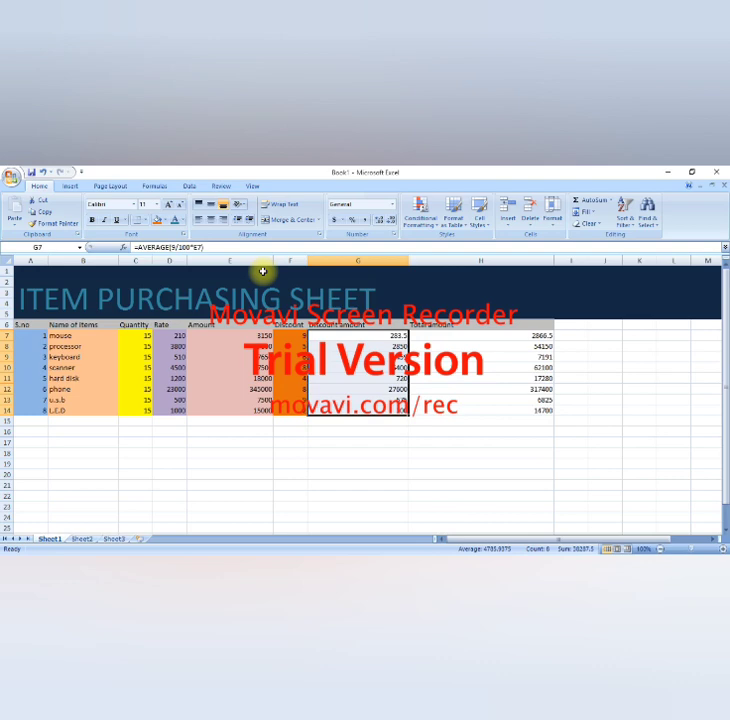
pyautogui.click(181, 220)
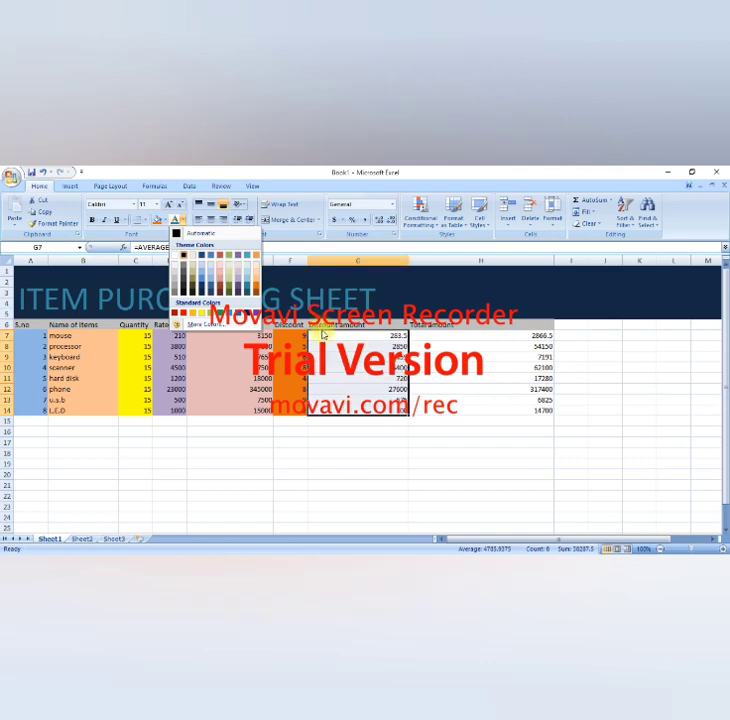
pyautogui.click(323, 336)
pyautogui.click(323, 333)
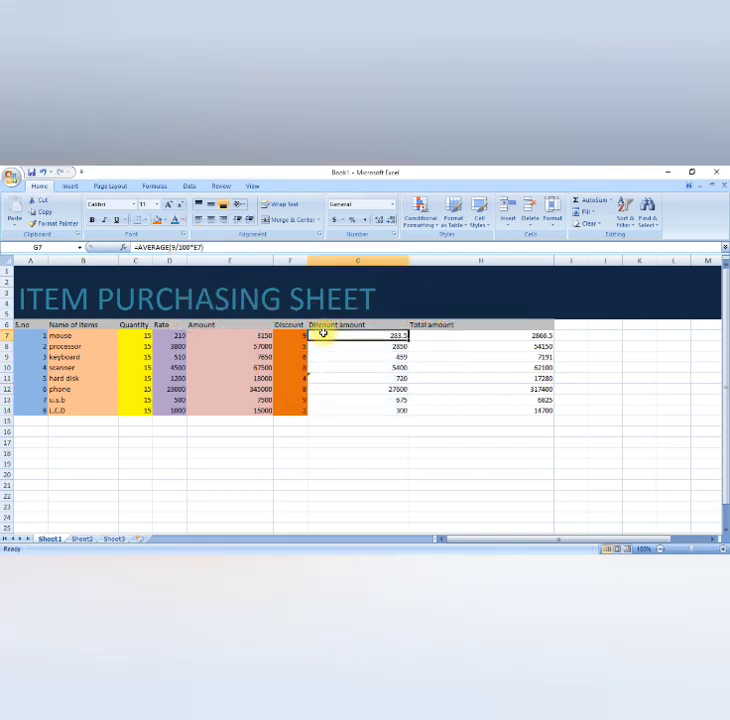
# Fill the discount amount cells G7:G14 with a light red slightly darker than the Amount column's pink.
pyautogui.moveTo(362, 335); pyautogui.dragTo(360, 411)
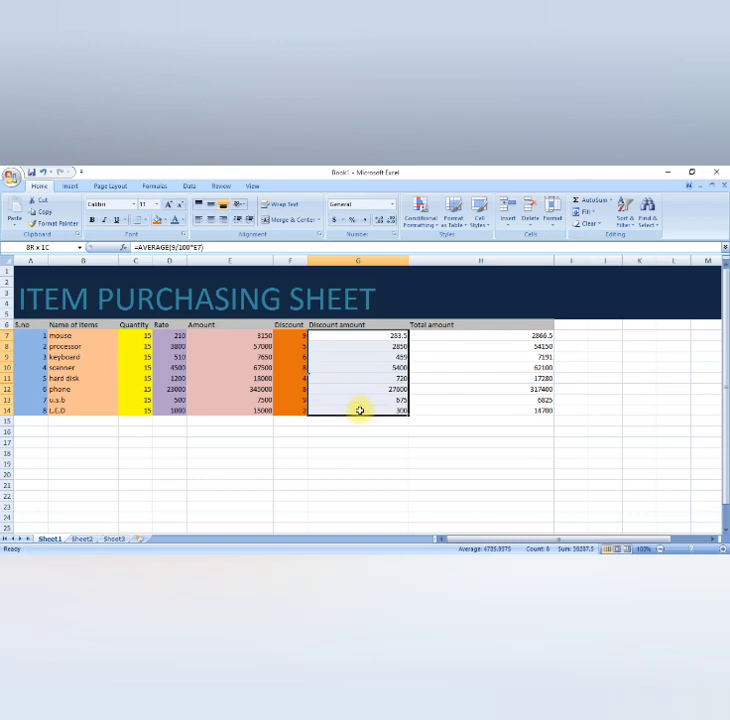
pyautogui.click(166, 221)
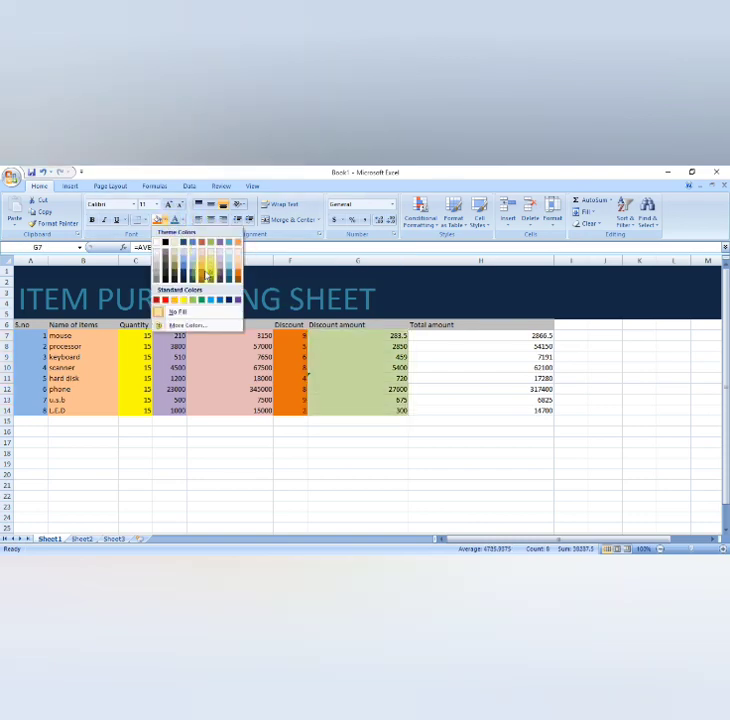
pyautogui.click(202, 263)
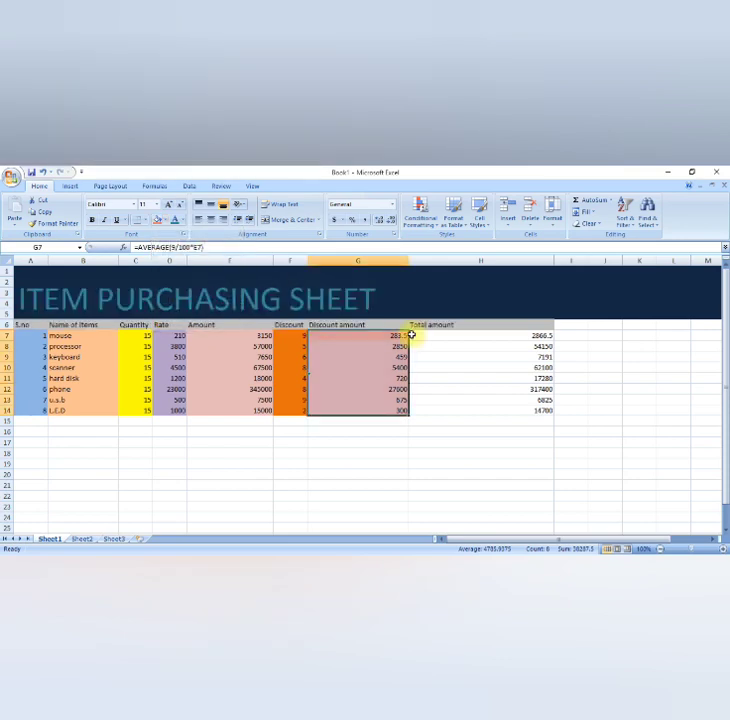
# Fill the total amount cells H7:H14 with light aqua.
pyautogui.moveTo(438, 337); pyautogui.dragTo(440, 410)
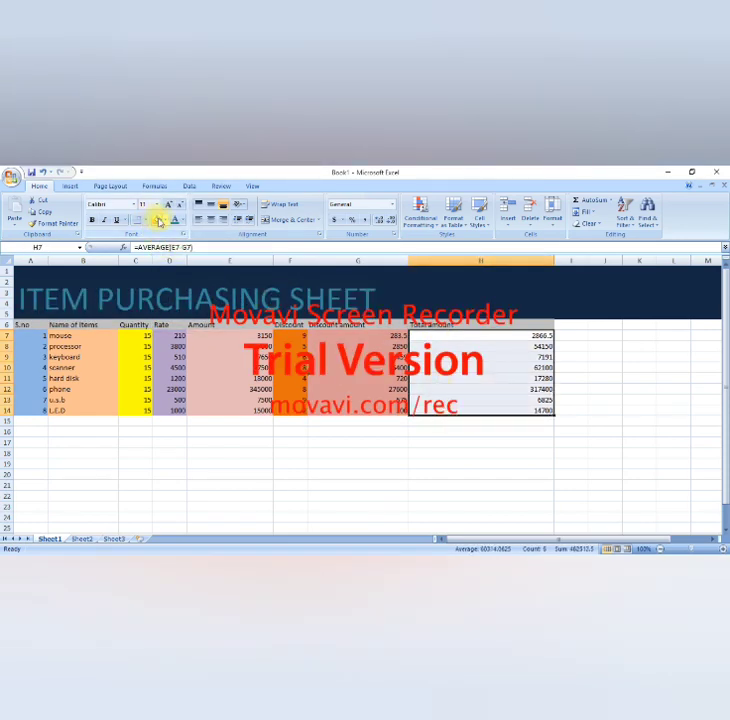
pyautogui.click(162, 221)
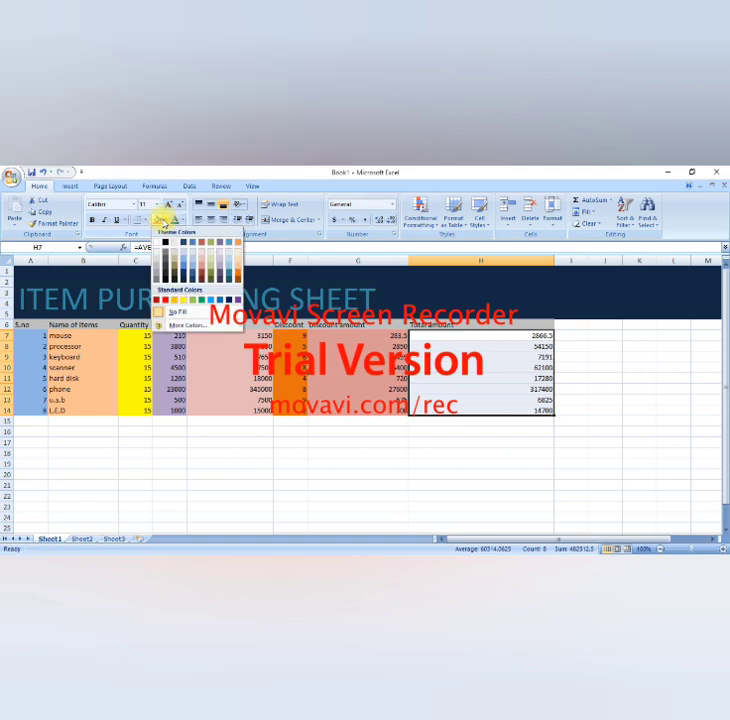
pyautogui.click(228, 254)
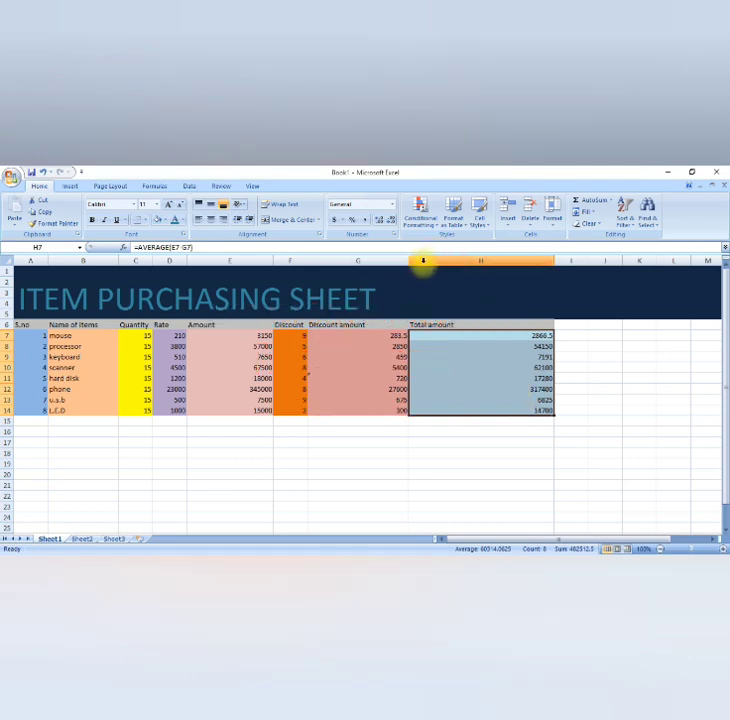
pyautogui.click(443, 378)
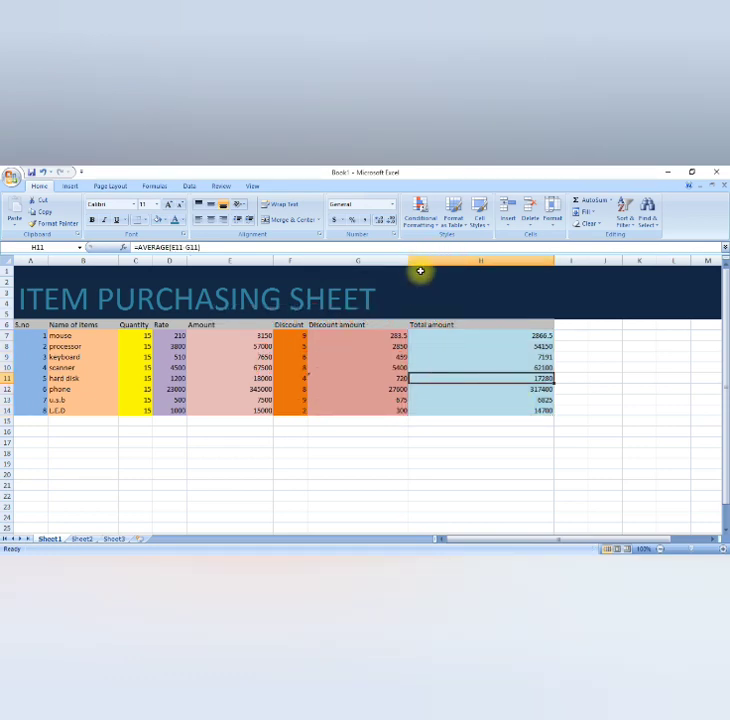
# Narrow the Total amount, Discount amount, Amount, Name of items and S.no columns to fit their contents closely.
pyautogui.moveTo(555, 260); pyautogui.dragTo(459, 275)
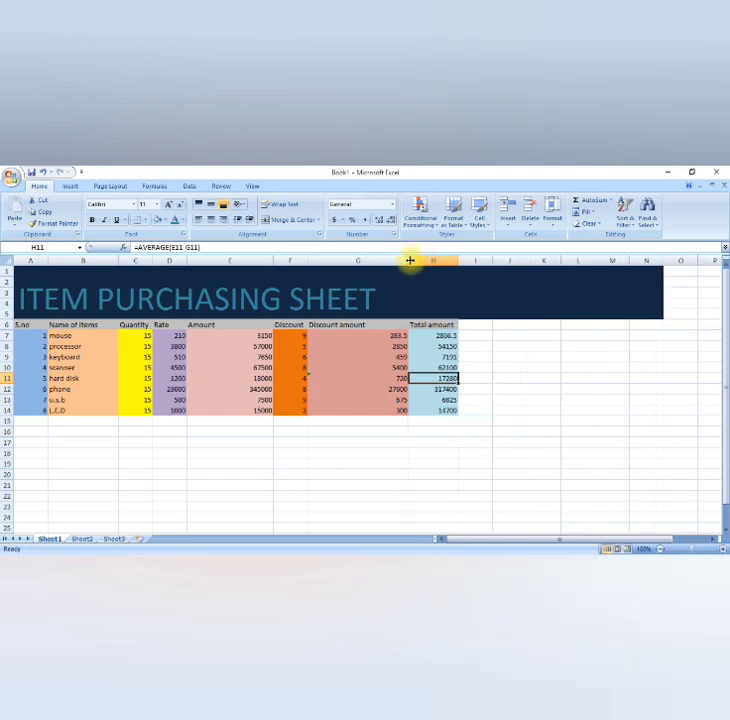
pyautogui.moveTo(410, 260); pyautogui.dragTo(369, 264)
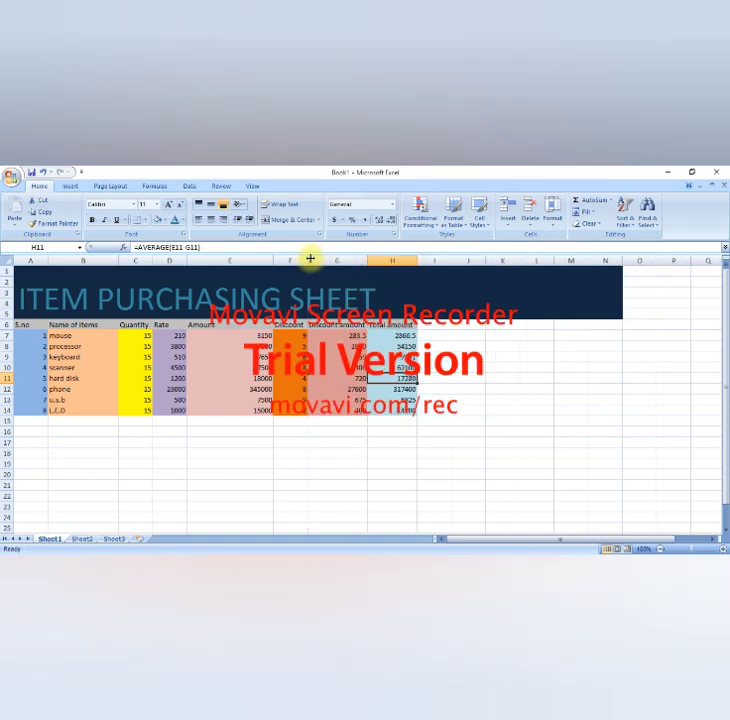
pyautogui.moveTo(274, 262); pyautogui.dragTo(225, 265)
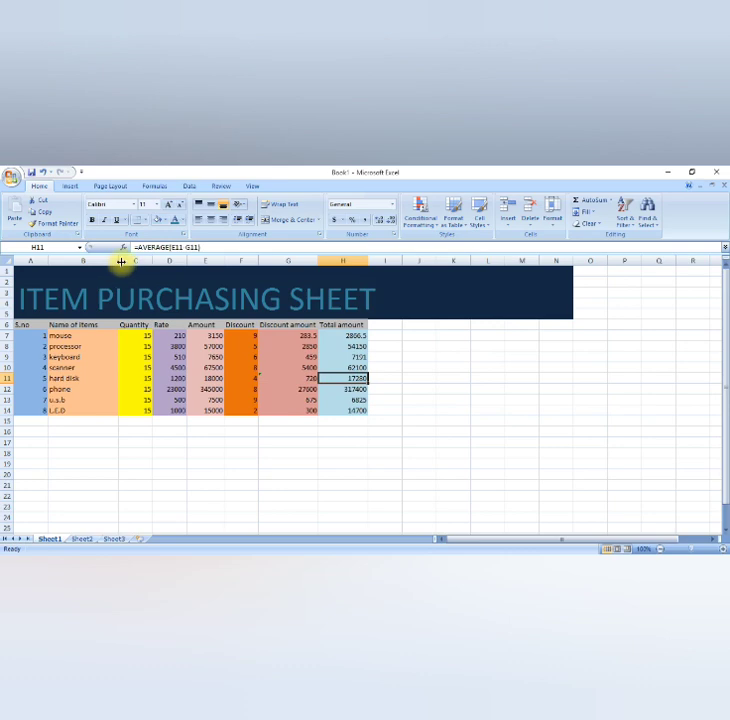
pyautogui.moveTo(121, 262); pyautogui.dragTo(109, 261)
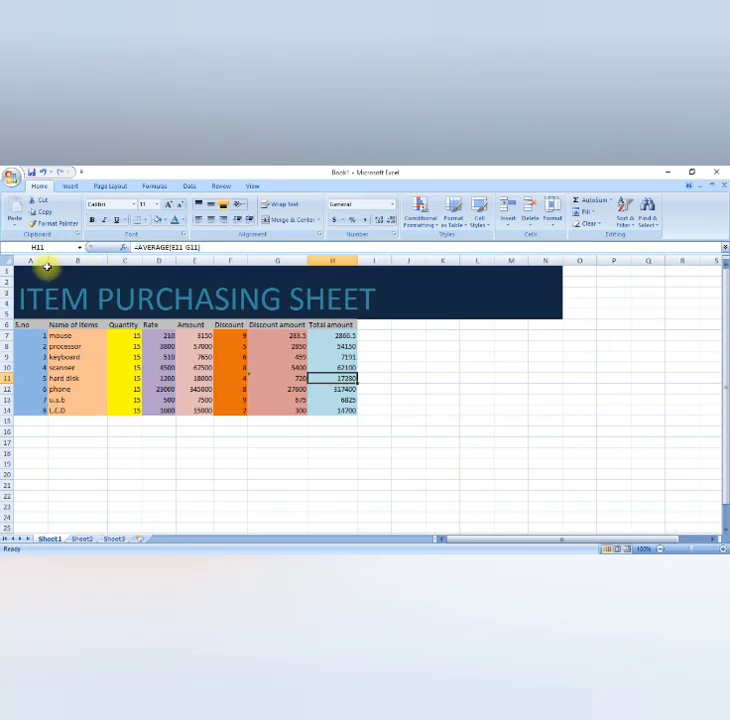
pyautogui.moveTo(47, 262); pyautogui.dragTo(32, 262)
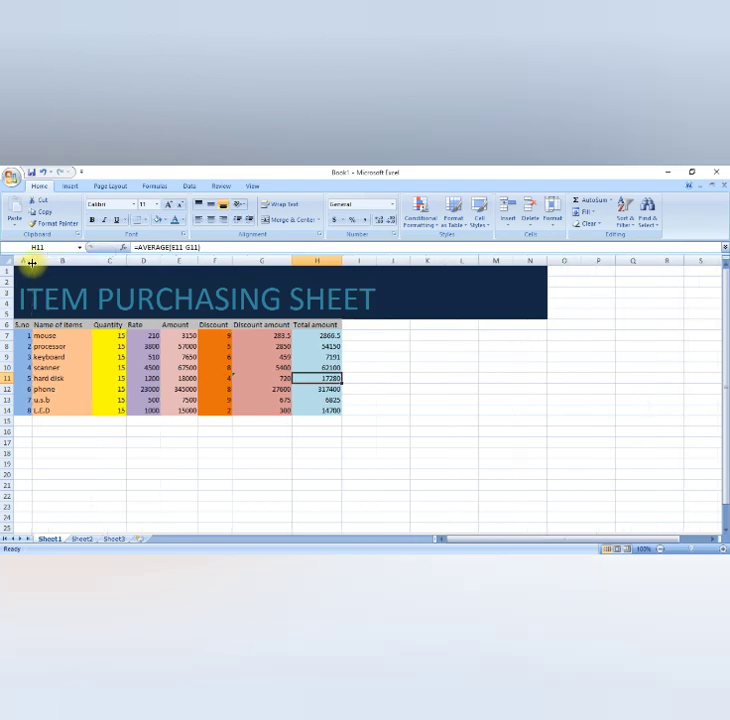
pyautogui.click(422, 411)
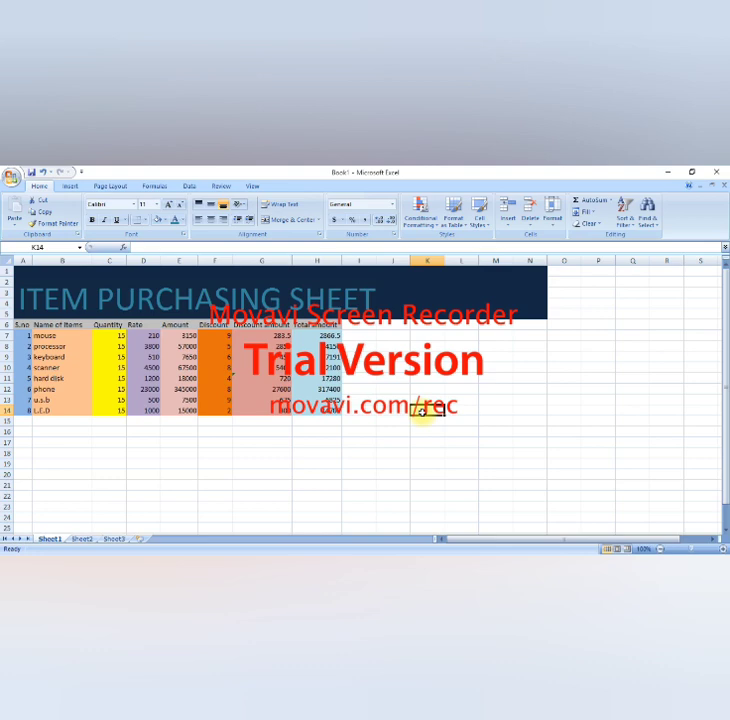
# Try to narrow the merged ITEM PURCHASING SHEET title cell by pulling in its outer edge toward the table.
pyautogui.click(540, 287)
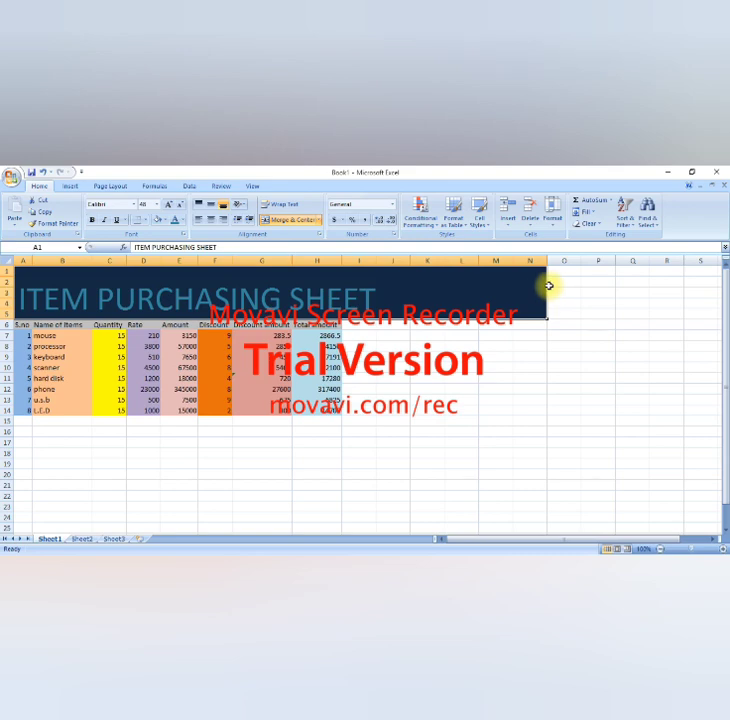
pyautogui.moveTo(548, 288); pyautogui.dragTo(476, 286)
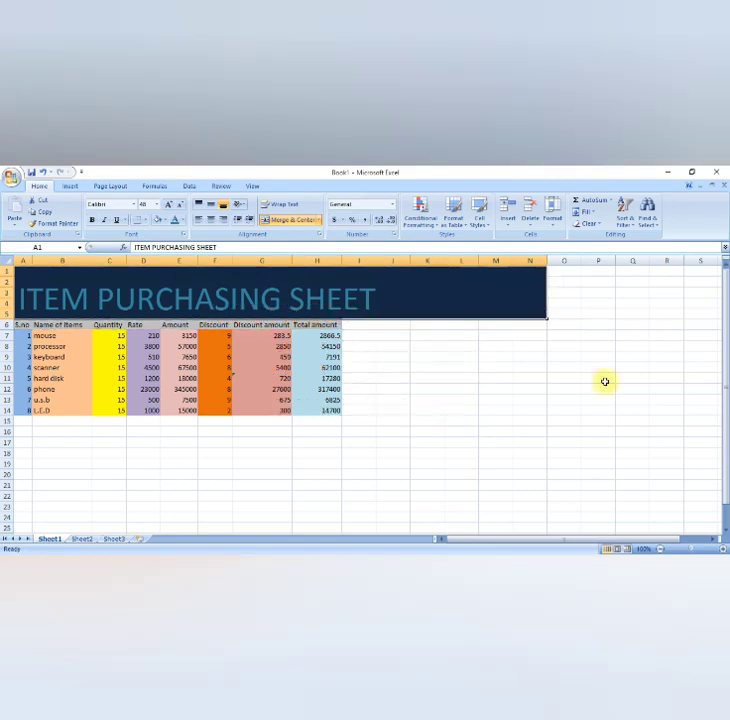